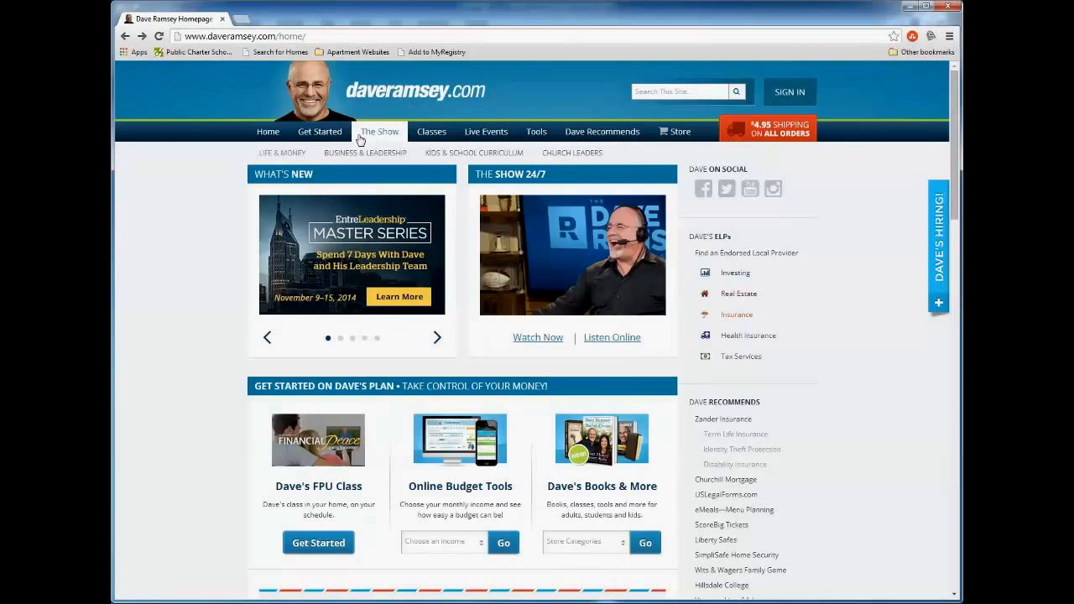
Open the online budget tool through the site's Budgeting page and collapse its Charity category description.
mouse_move(326, 135)
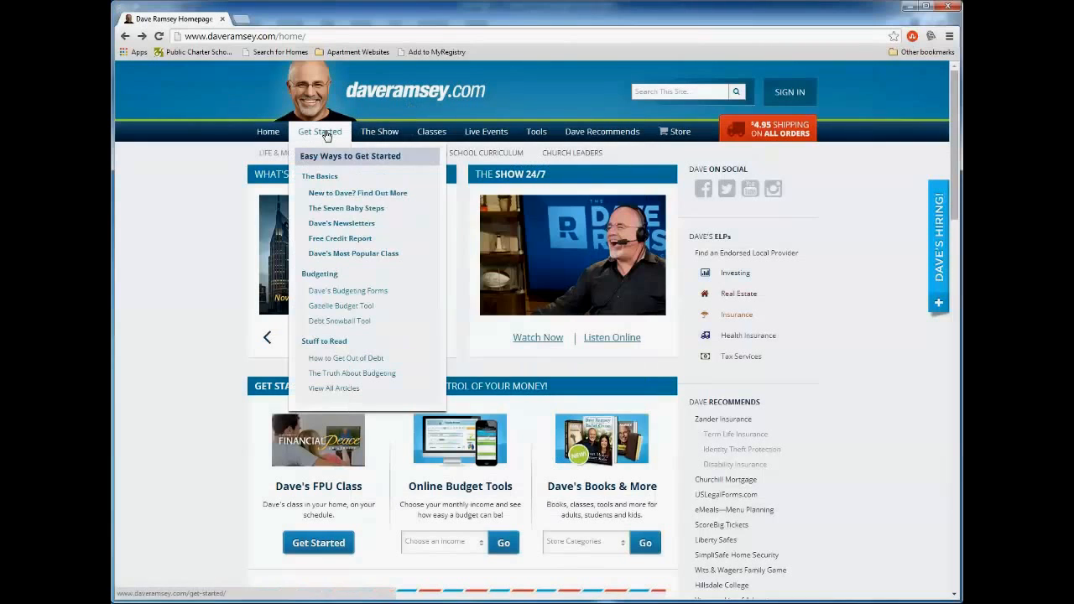
left_click(323, 278)
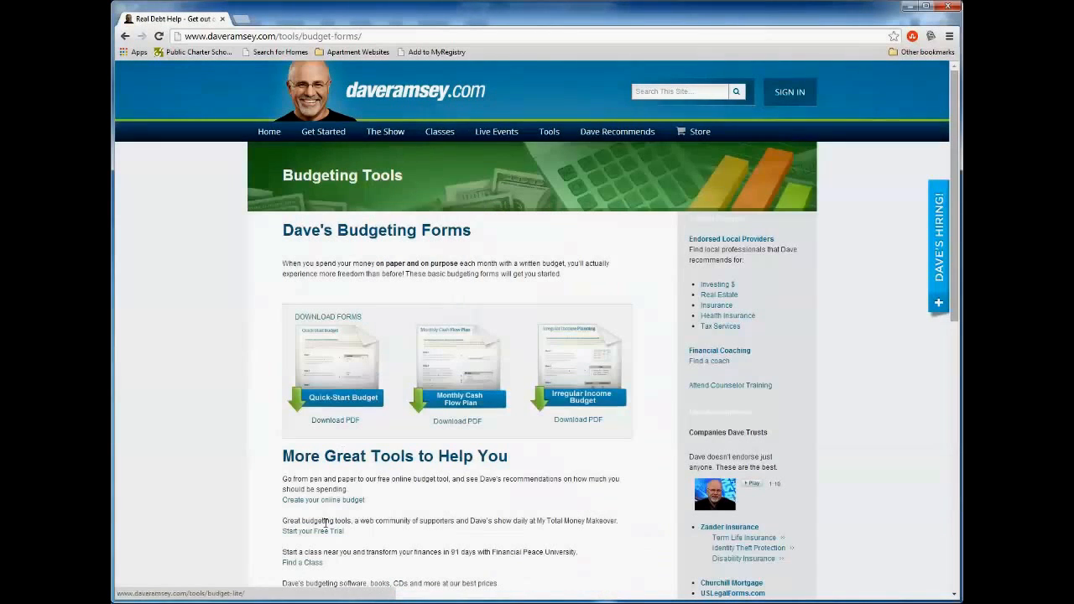
left_click(325, 501)
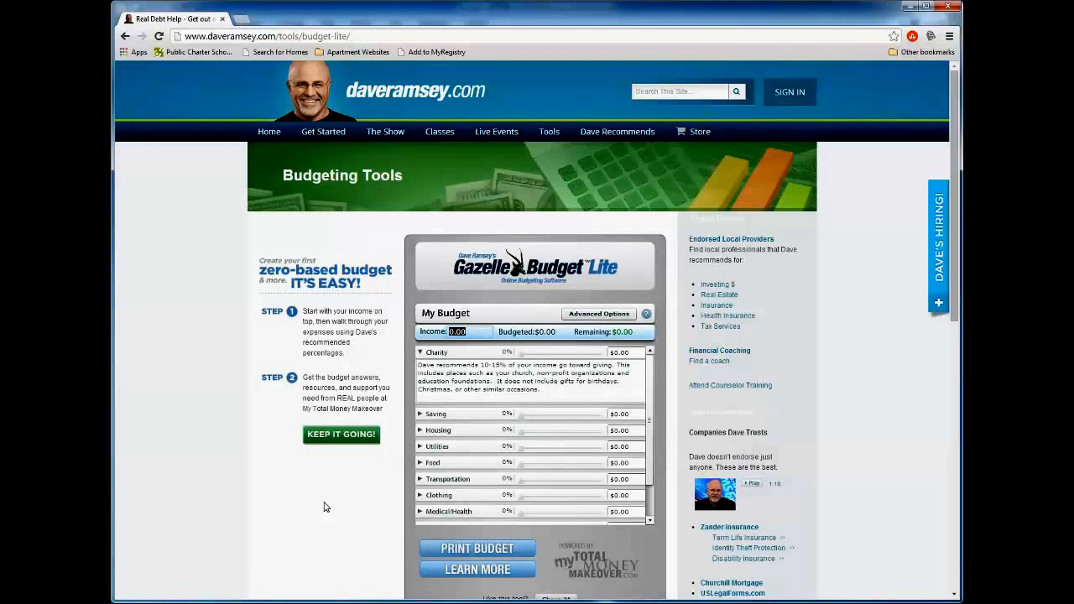
left_click(420, 354)
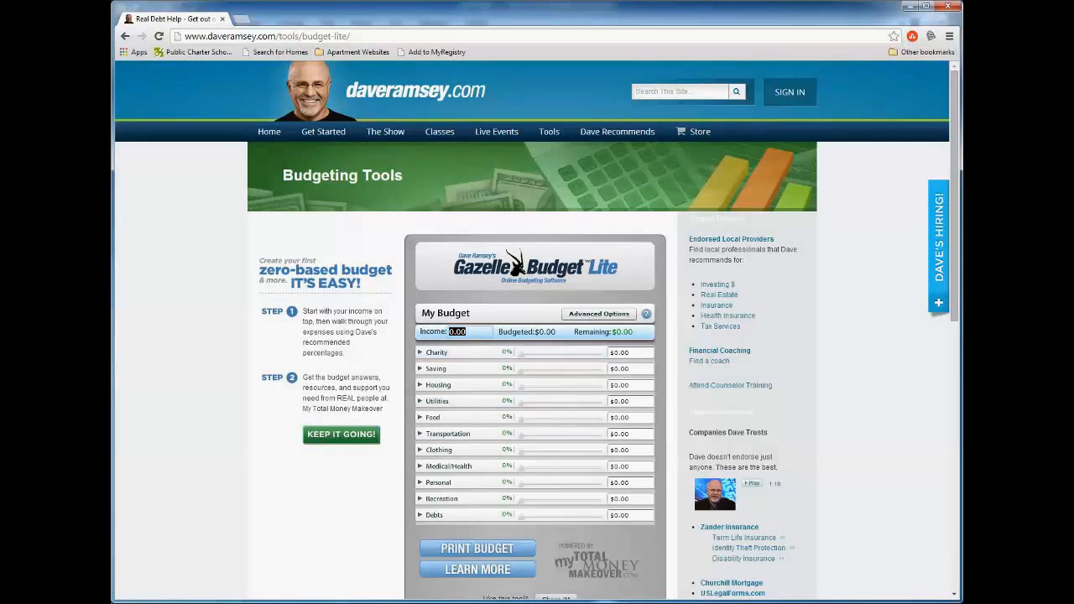
Switch to the budget workbook in Excel and examine the income amounts, their labels and the formula in the Total cell.
key("alt+Tab")
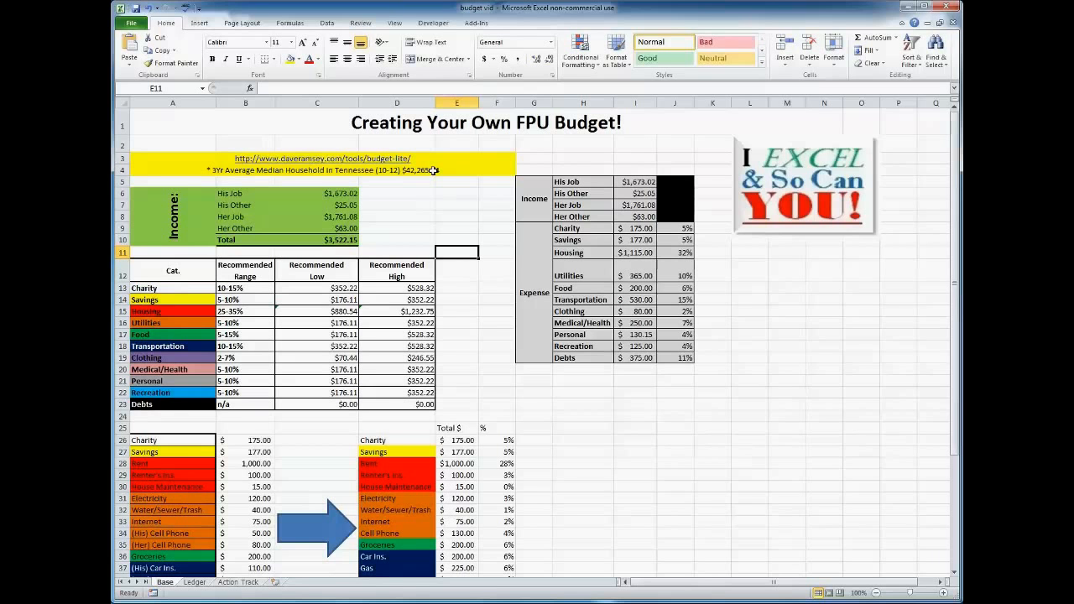
left_click(346, 194)
left_click_drag(343, 195, 343, 226)
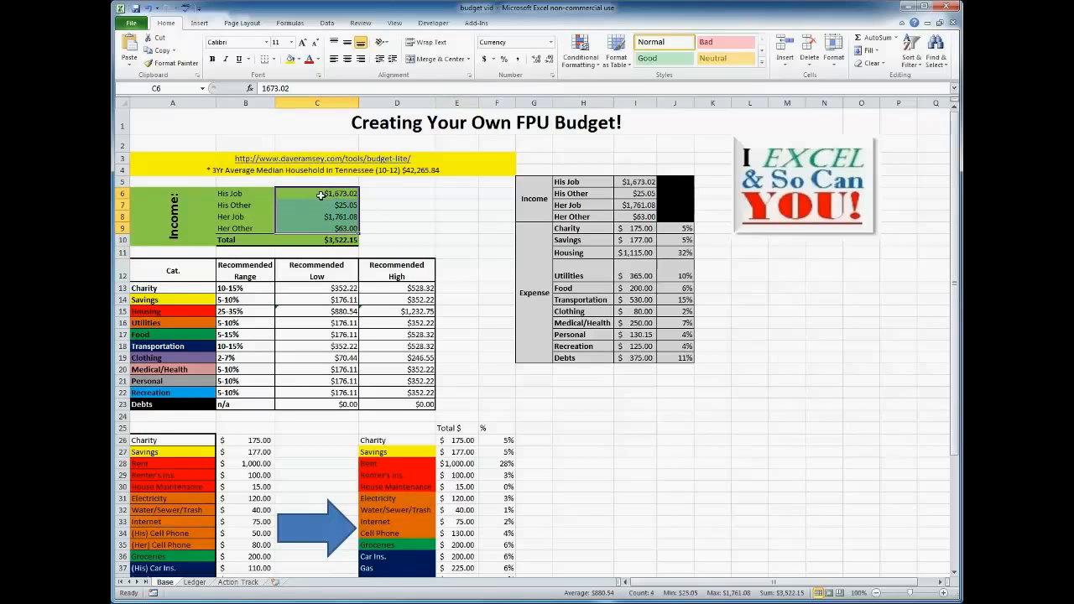
left_click_drag(236, 193, 265, 229)
left_click(310, 240)
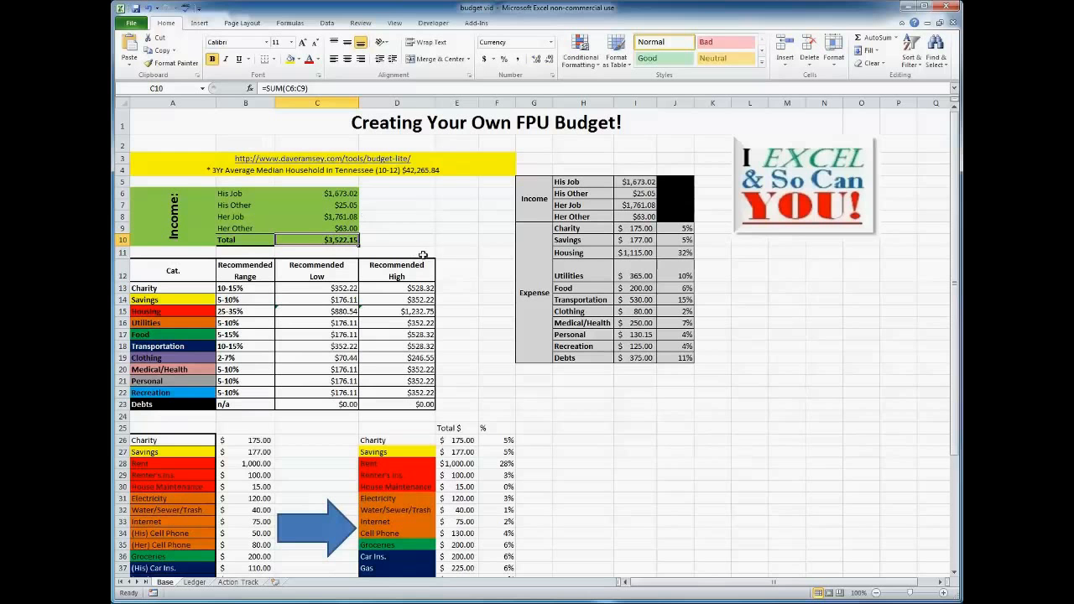
left_click(467, 251)
Review the recommended category ranges and the detailed expense list, highlighting the two car insurance entries in A37:A38.
scroll(467, 251, "down", 1)
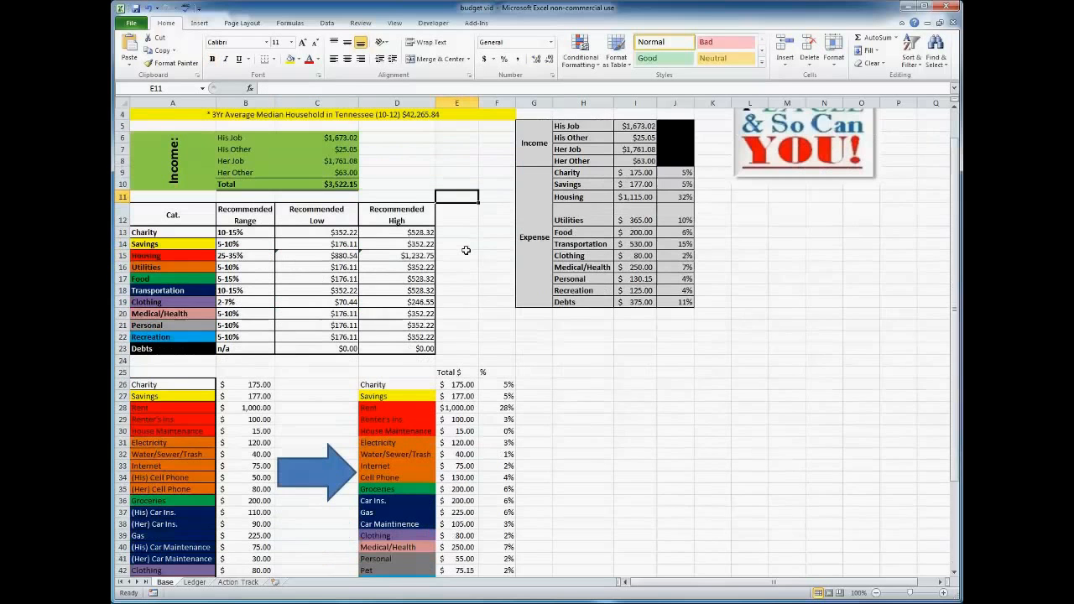
scroll(466, 250, "down", 2)
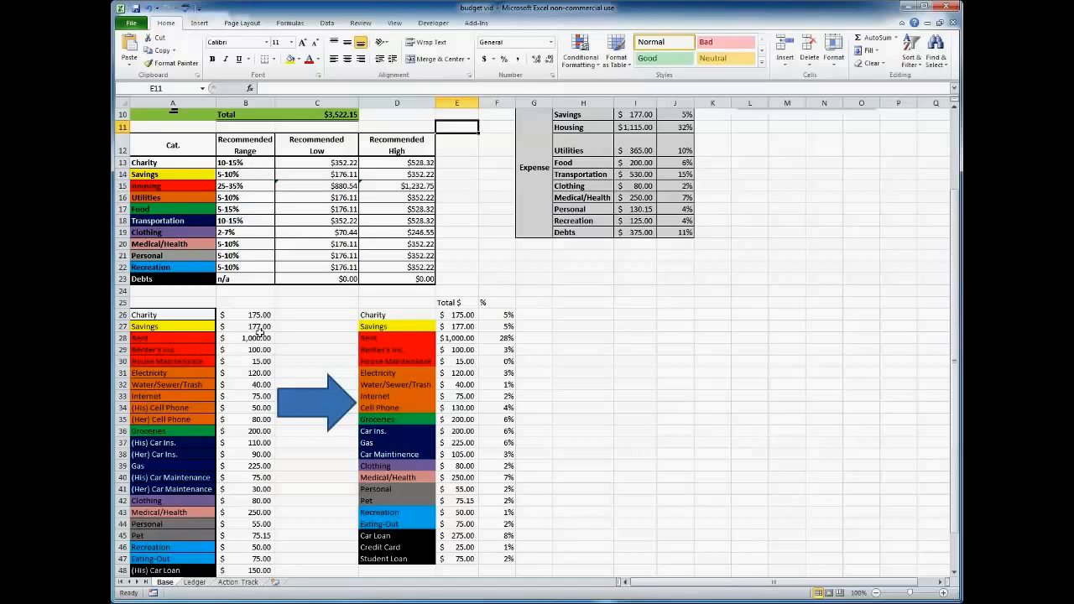
scroll(254, 325, "down", 2)
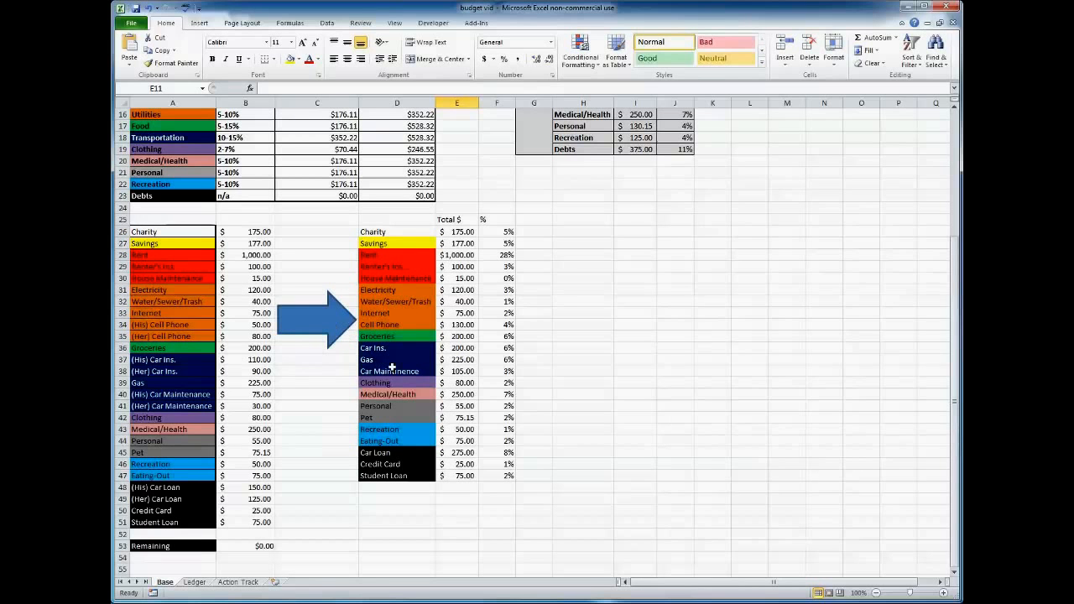
left_click_drag(187, 361, 189, 373)
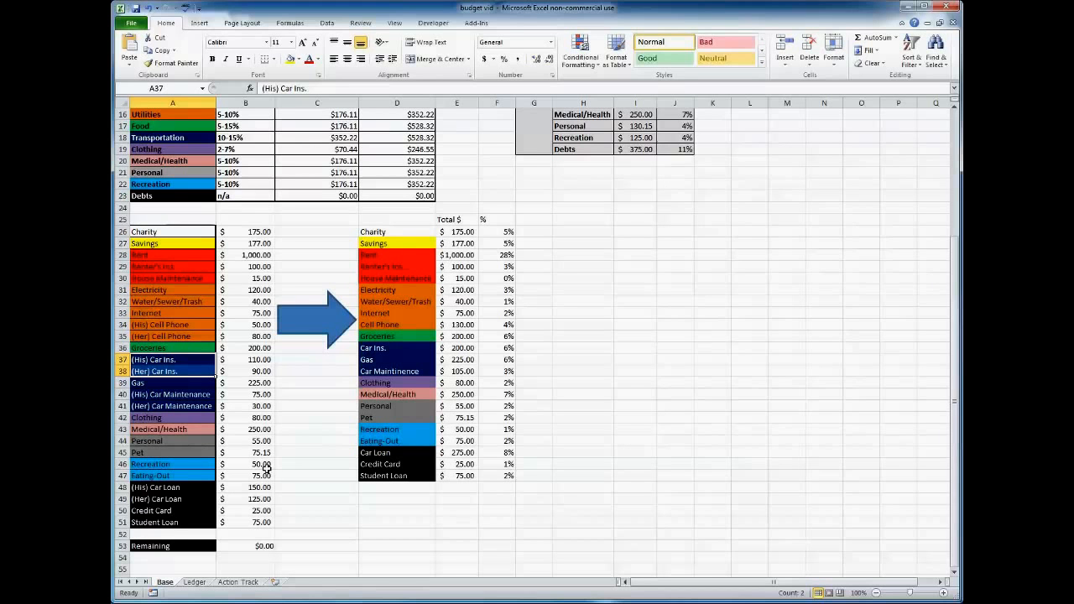
Inspect the Remaining formula in B53 and trace the income and expense cells it references.
left_click(253, 546)
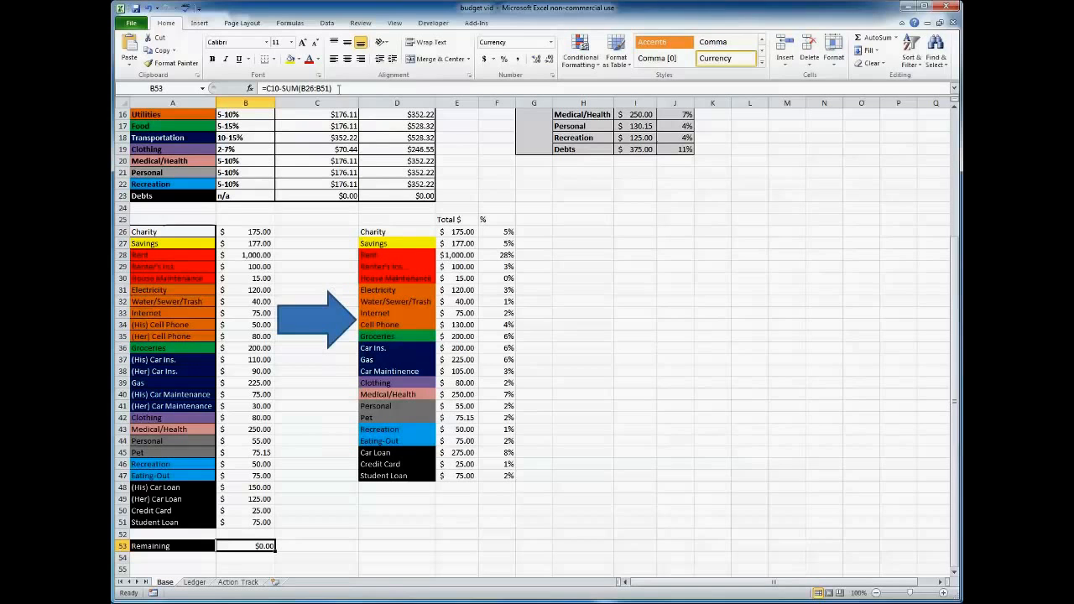
left_click(339, 88)
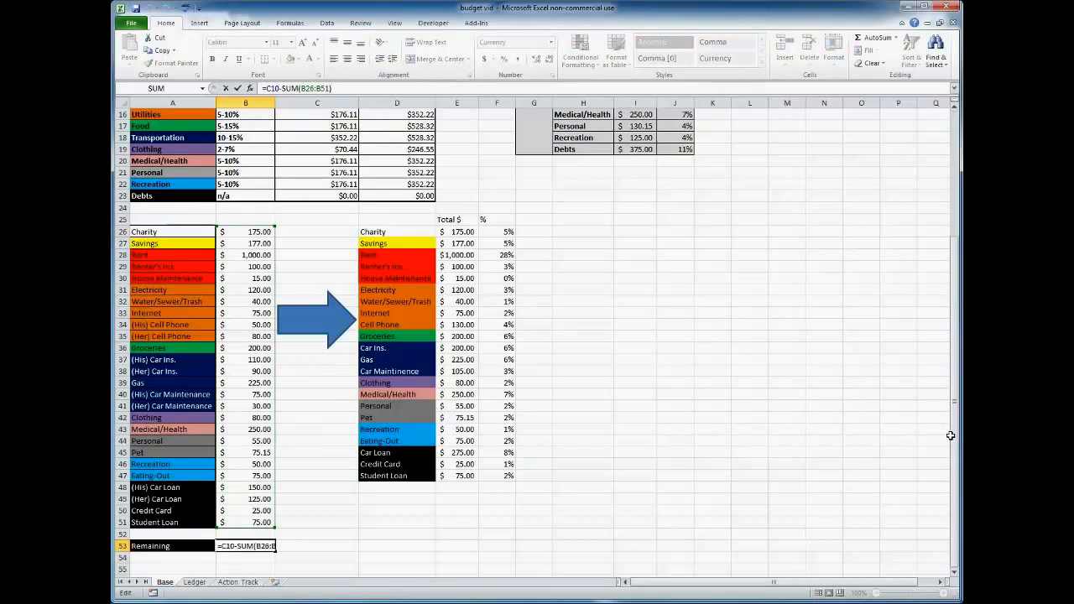
left_click_drag(955, 443, 954, 439)
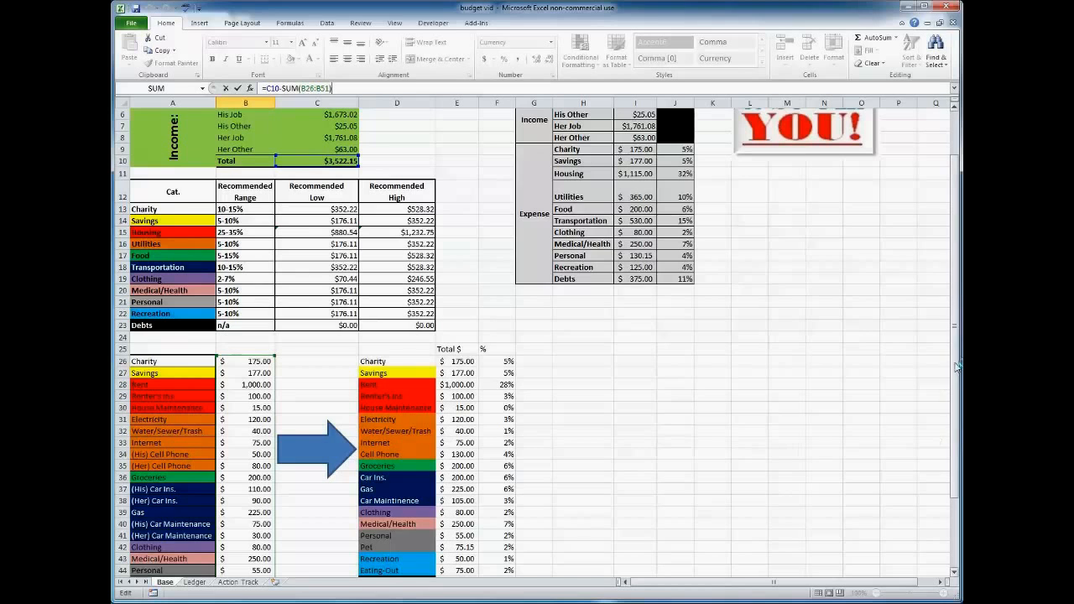
left_click_drag(958, 366, 956, 428)
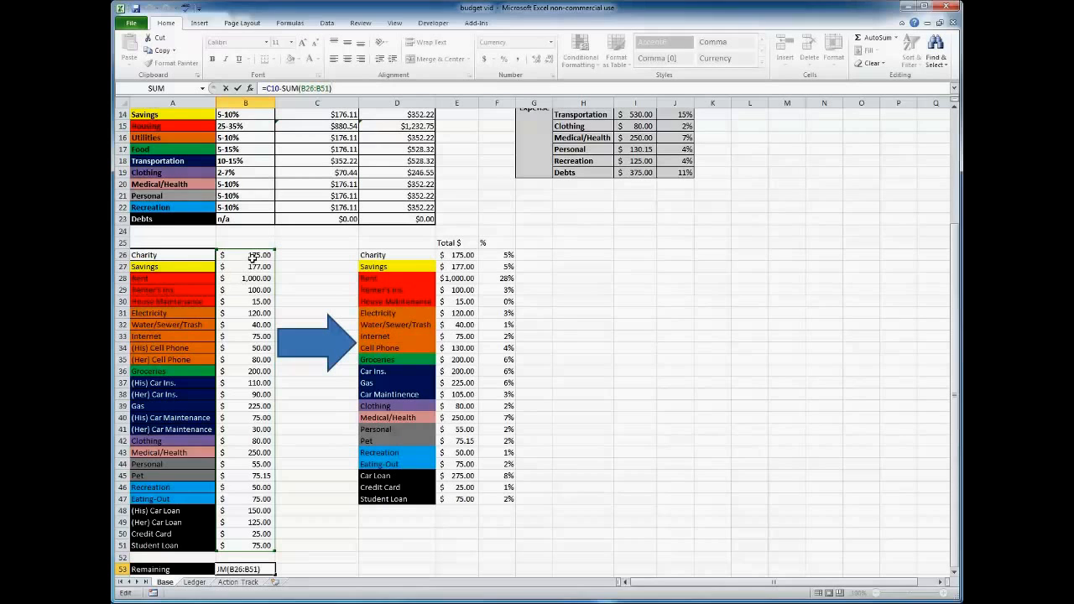
Select the expense amounts B26:B51 and the income amounts C6:C9 in turn to compare their sums.
left_click_drag(255, 255, 253, 544)
scroll(557, 463, "up", 5)
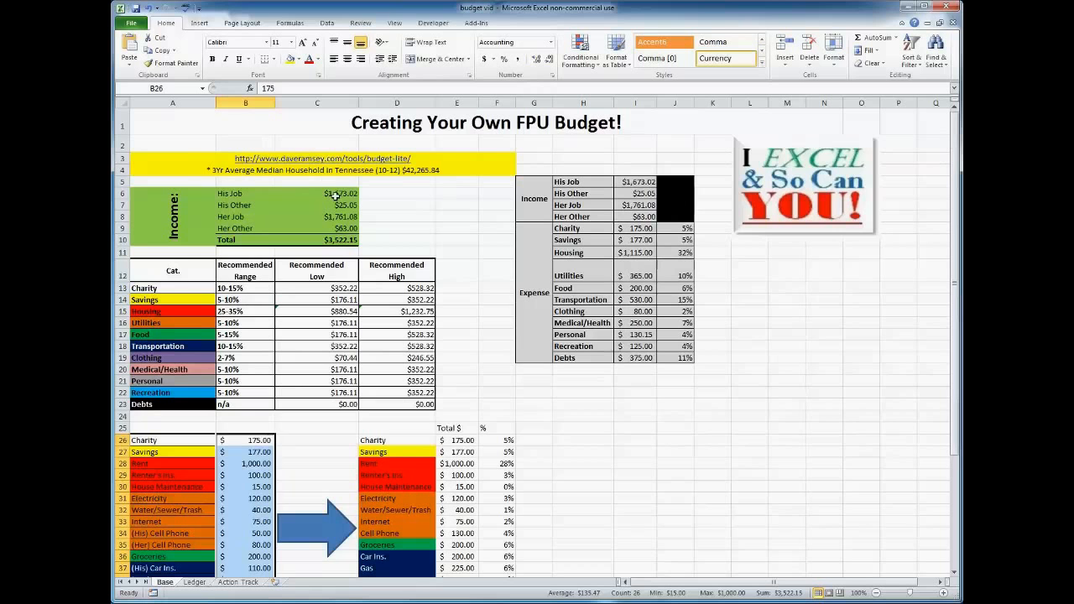
left_click_drag(335, 195, 336, 226)
scroll(335, 227, "down", 5)
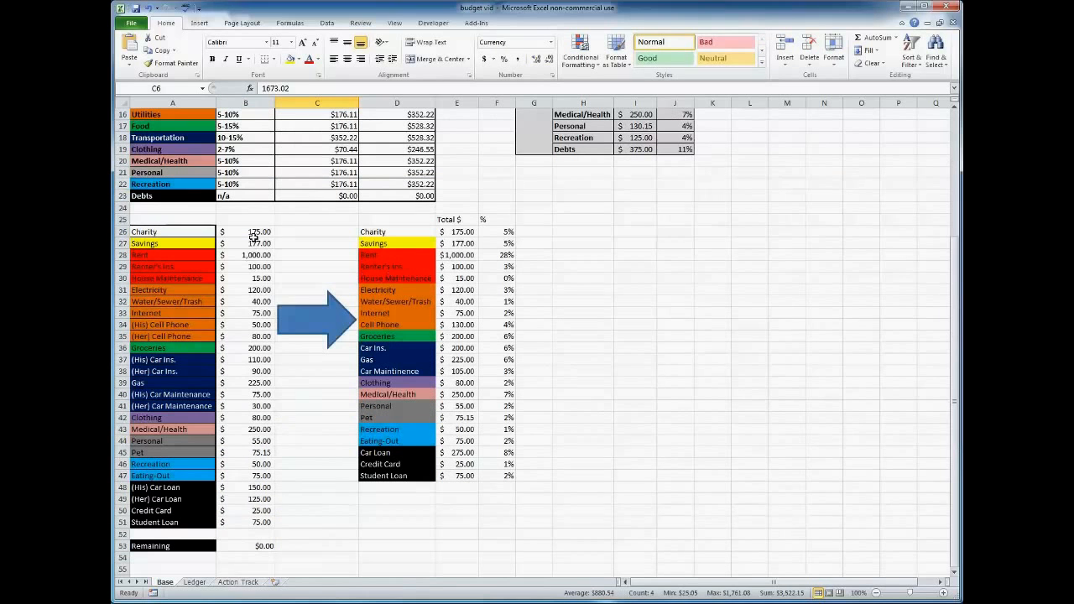
left_click_drag(253, 238, 245, 520)
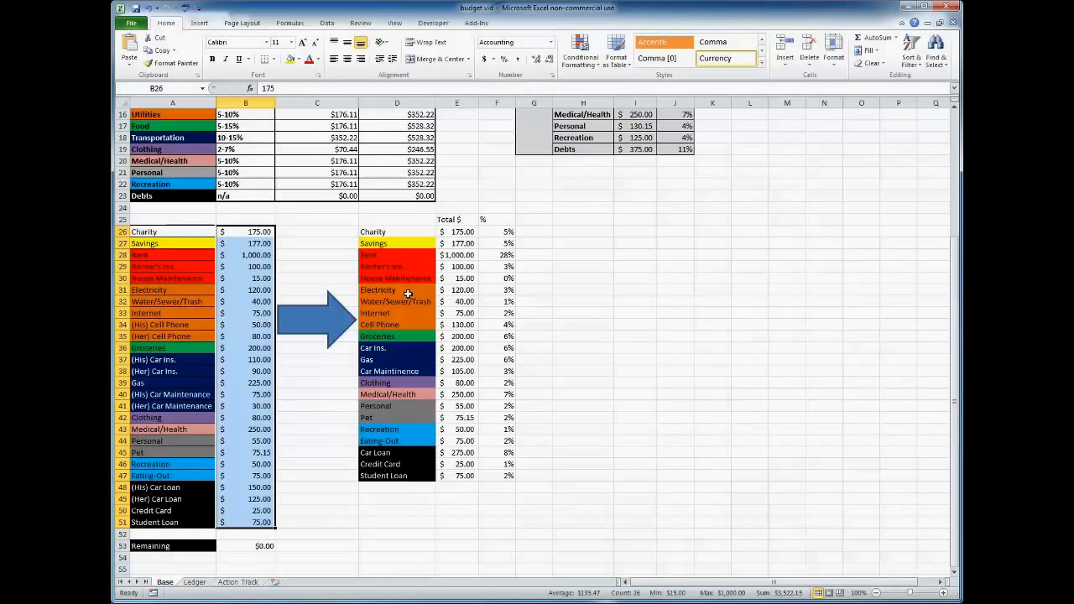
Inspect the formula behind the Charity amount in the Total $ column, cell E26, without changing it.
left_click(457, 231)
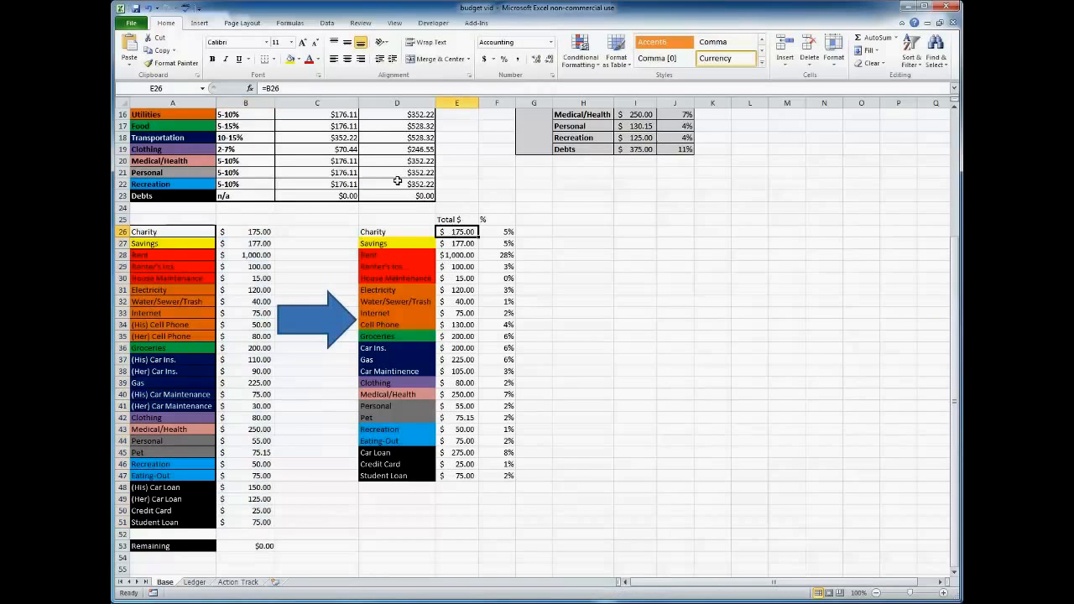
left_click(291, 88)
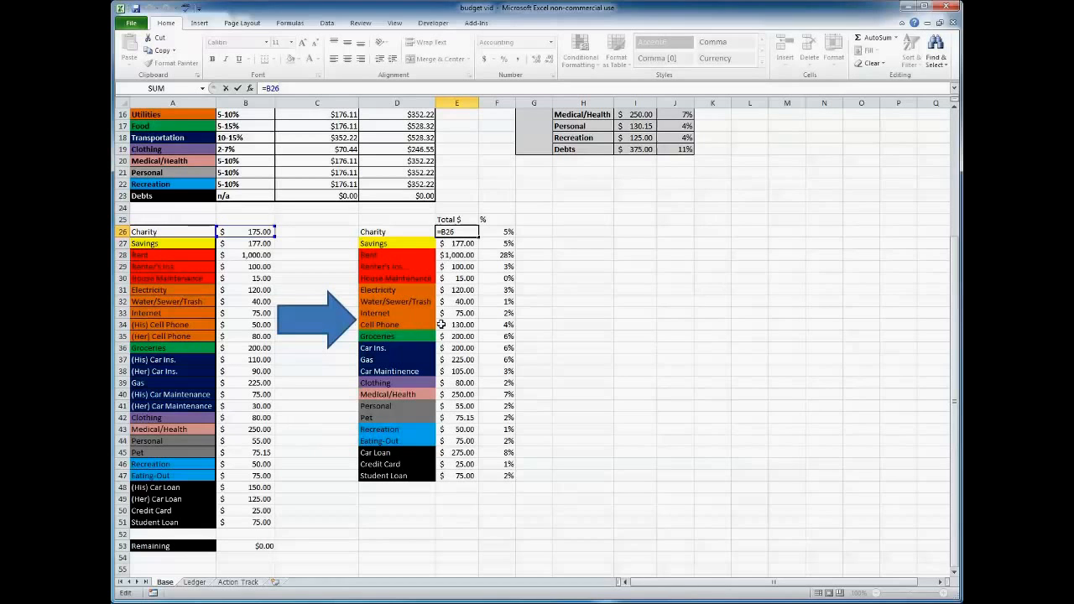
left_click(638, 363)
Inspect the formula behind the Charity expense in the income and expense summary, cell I9.
scroll(638, 363, "up", 4)
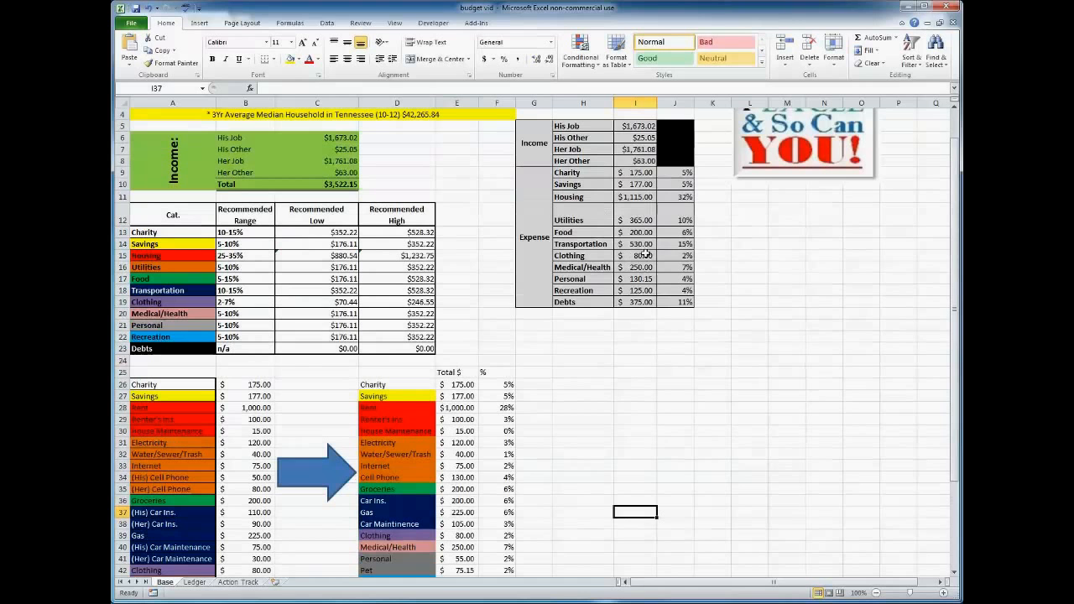
left_click(636, 173)
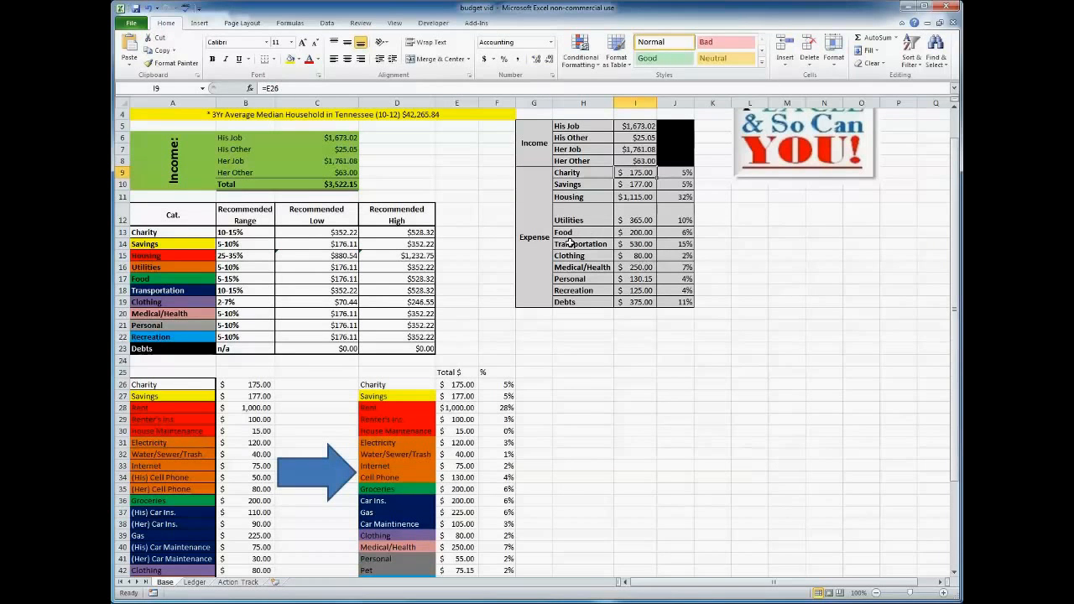
left_click(293, 88)
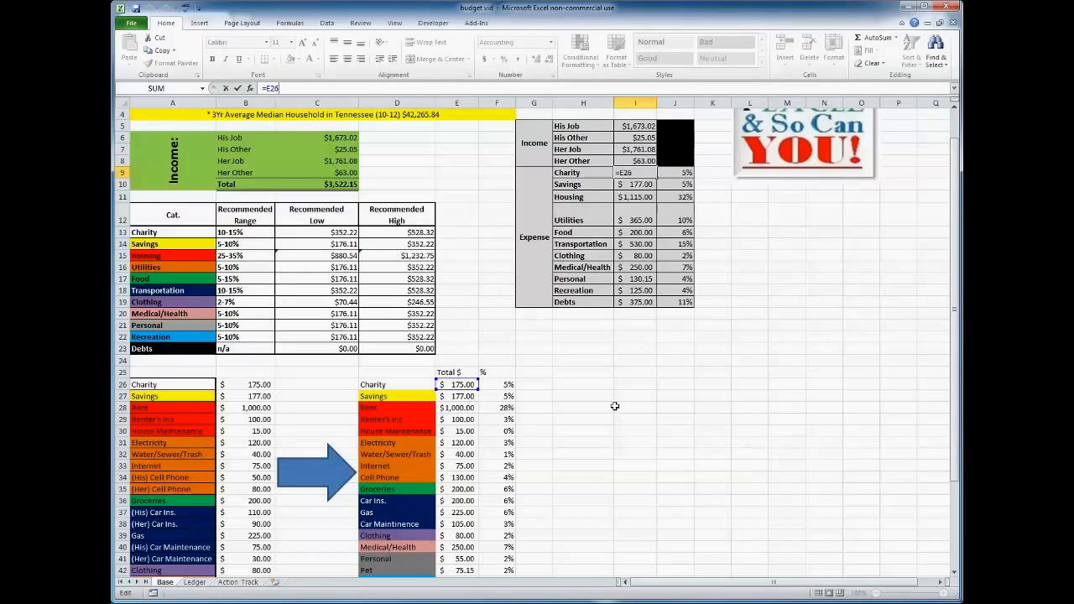
key("Return")
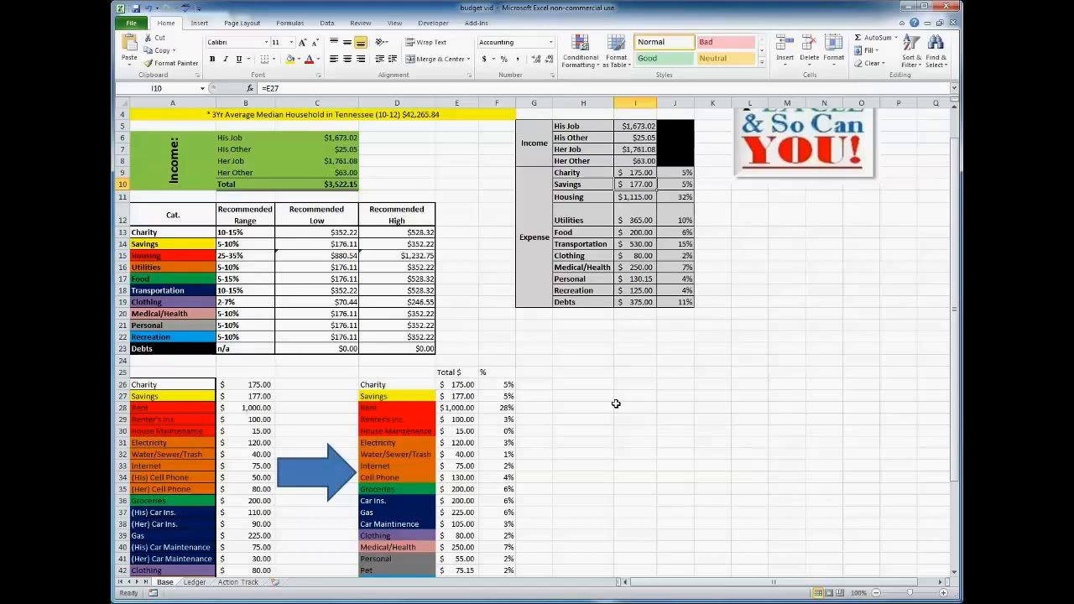
Highlight the whole income and expense summary, and highlight just its names and amounts in H5:I19 for review.
left_click_drag(541, 125, 676, 299)
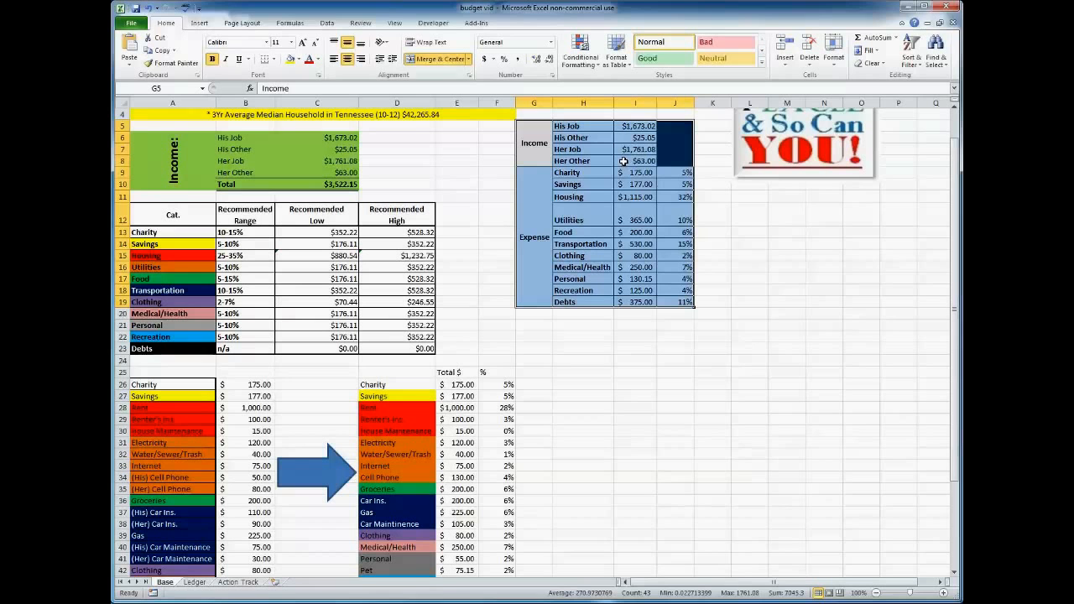
left_click(576, 126)
left_click_drag(575, 126, 638, 299)
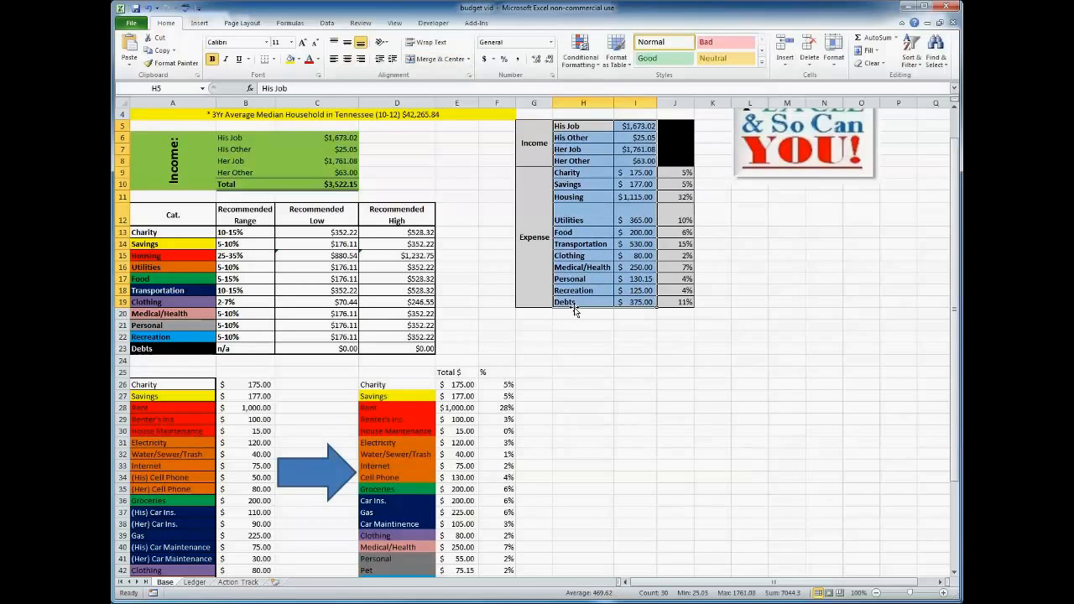
left_click(610, 384)
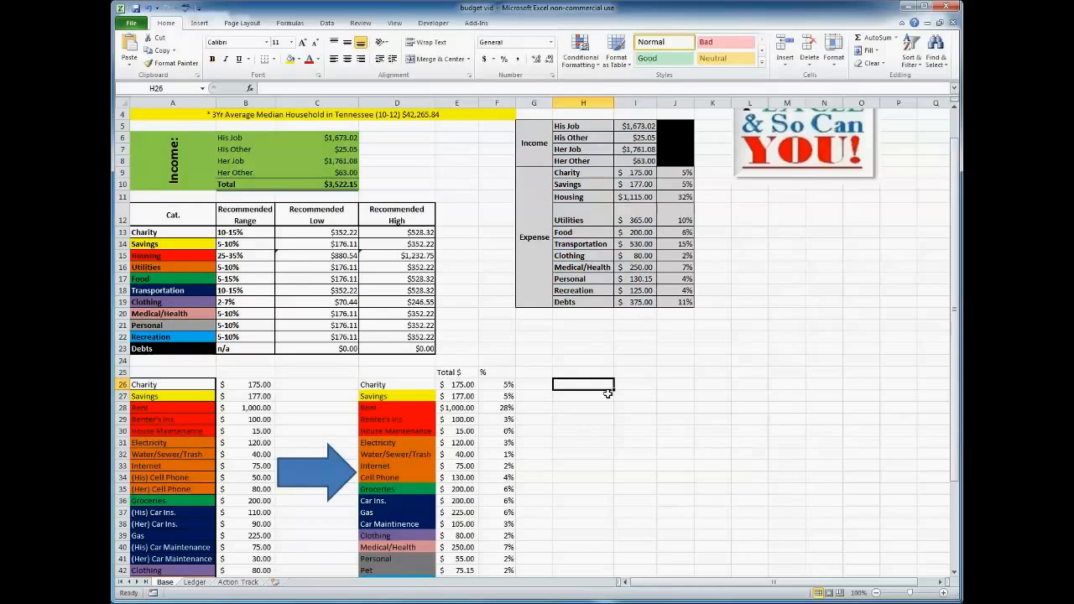
On the Ledger sheet, create a table with headers from the headings in M1:P1.
scroll(611, 384, "up", 1)
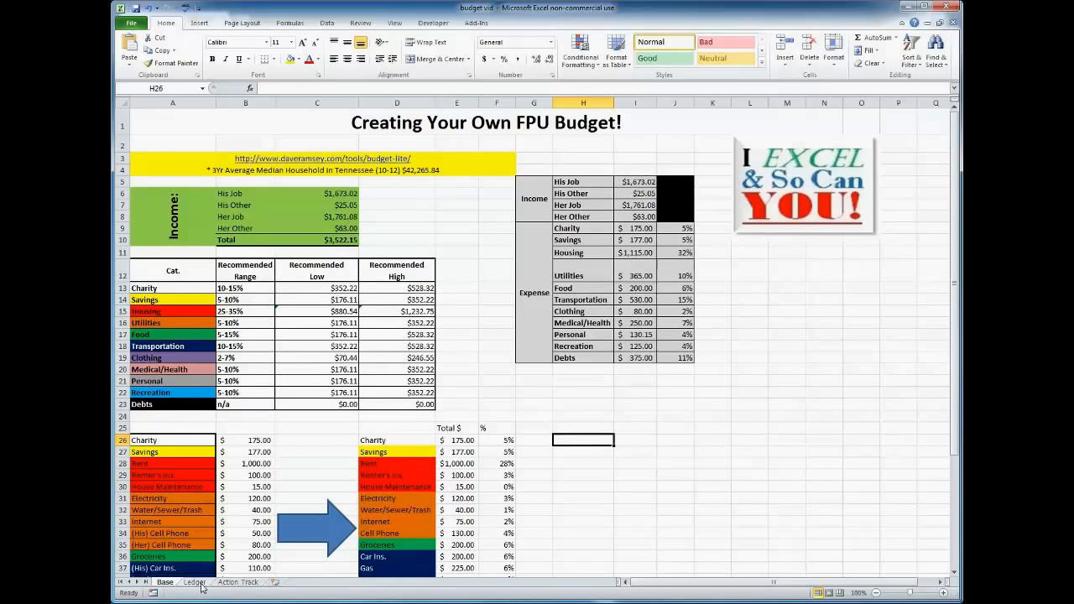
left_click(195, 582)
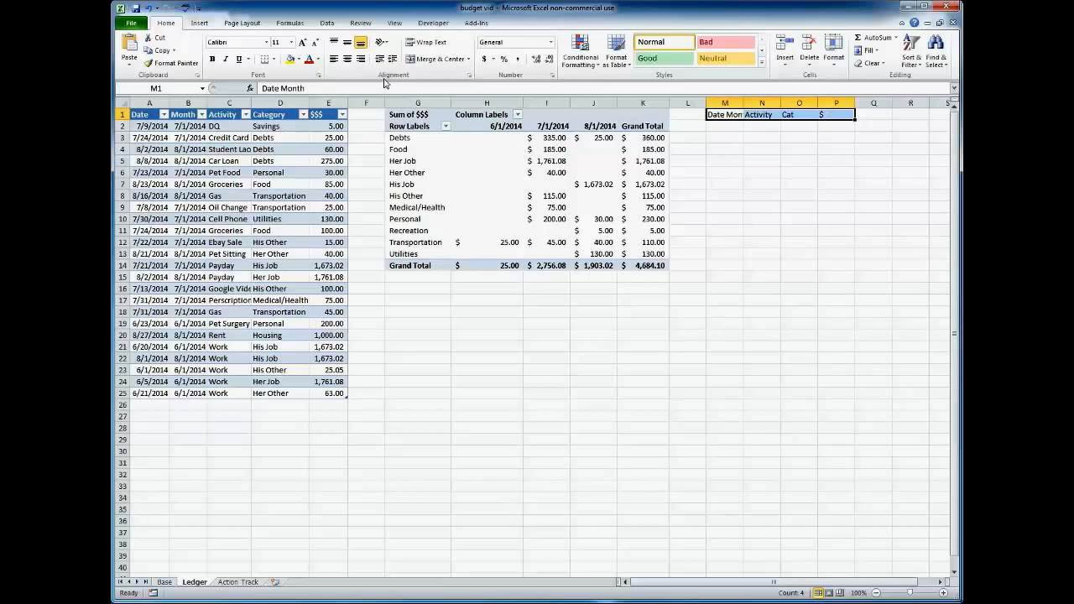
left_click(199, 24)
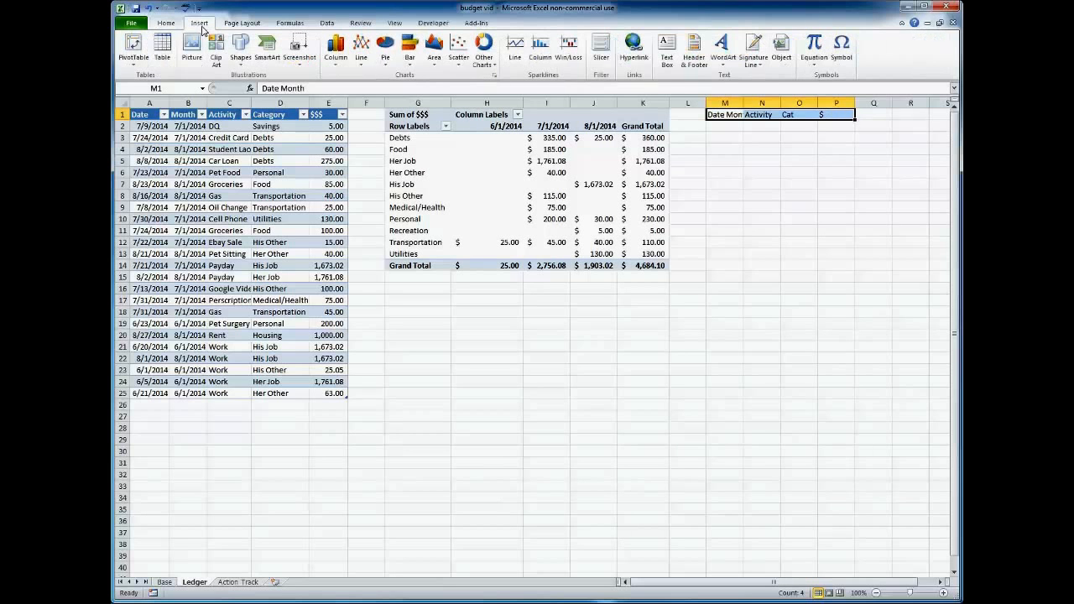
left_click(162, 47)
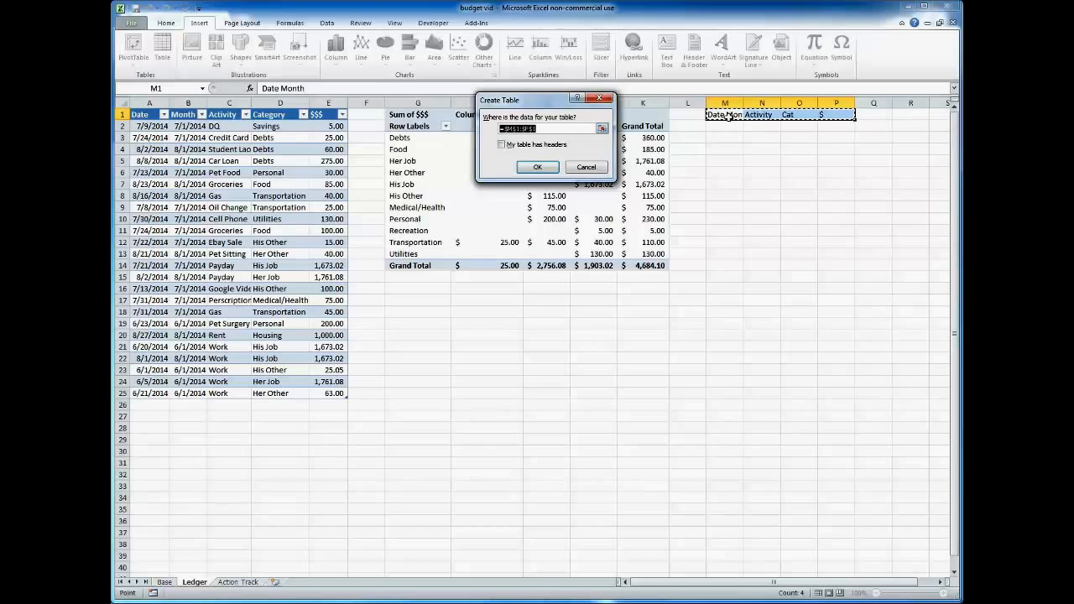
left_click(502, 145)
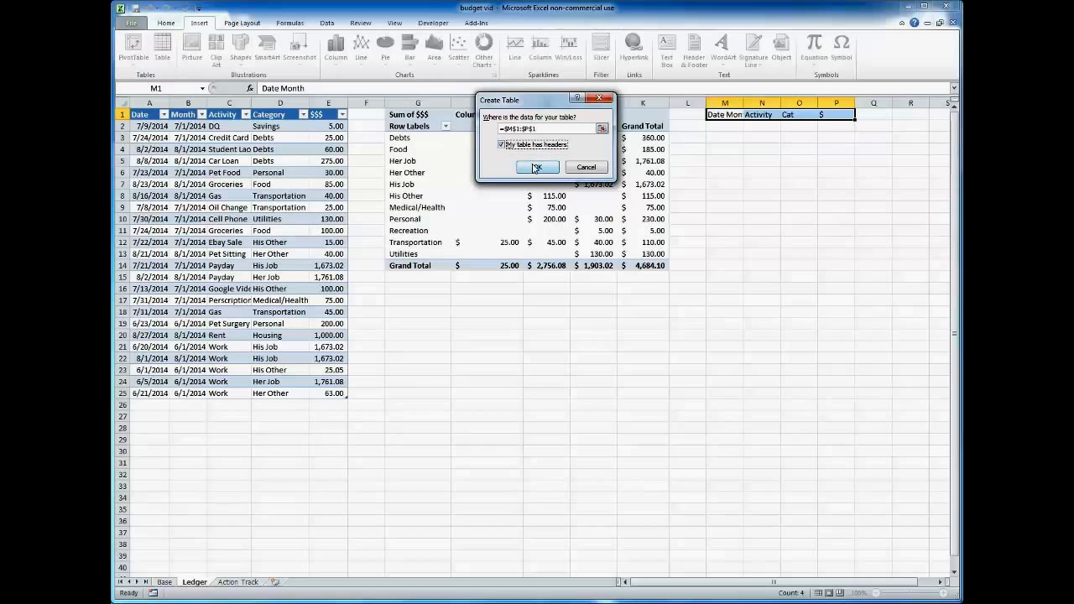
left_click(537, 168)
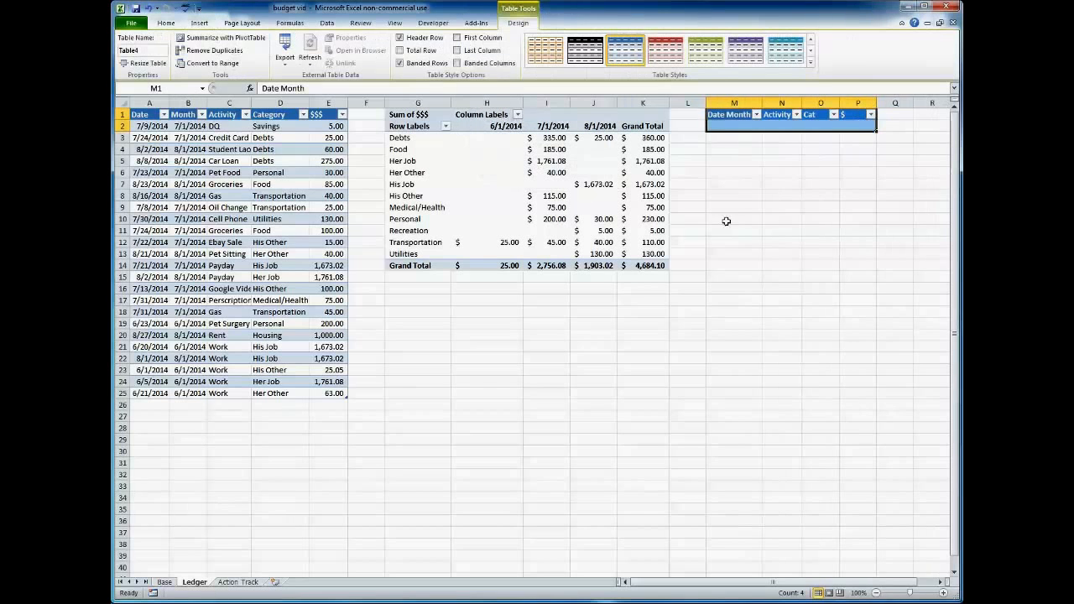
left_click(750, 126)
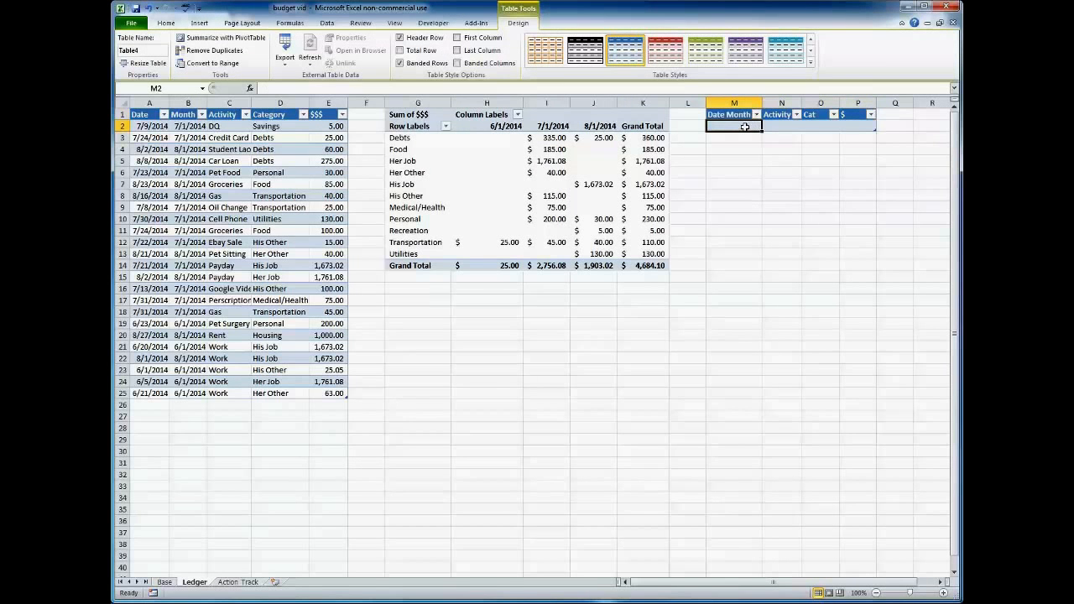
left_click(734, 140)
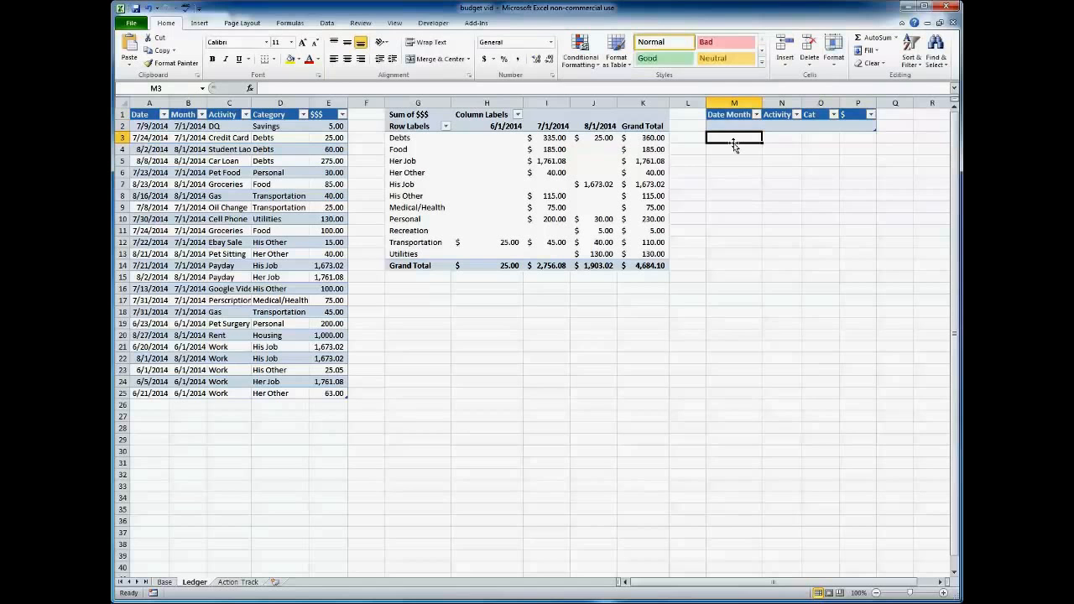
Inspect the Month formula in B2 of the ledger table and look through the category choices offered in D2.
left_click(192, 126)
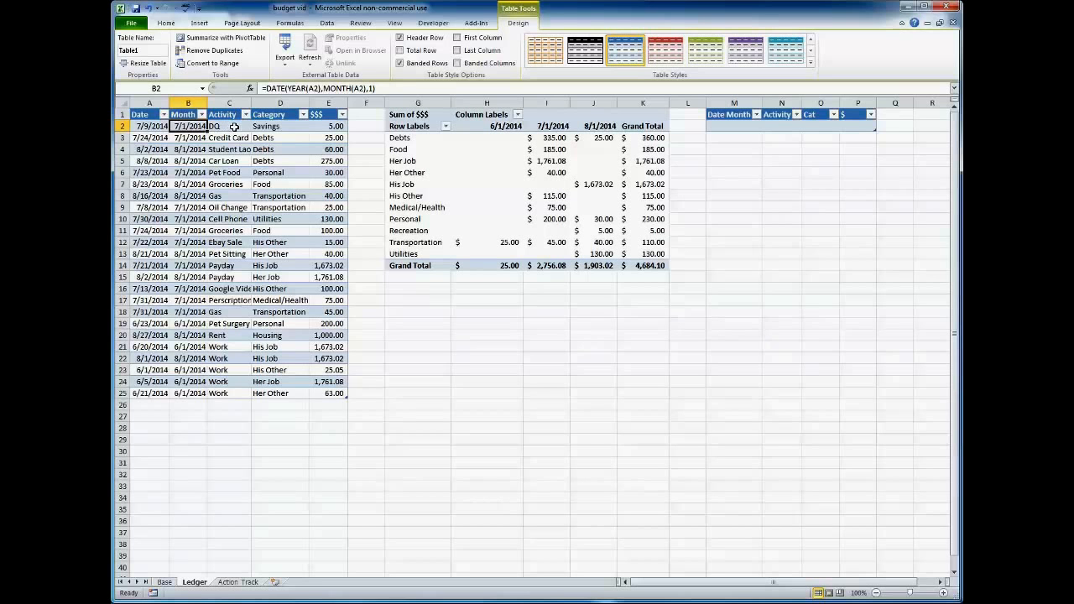
left_click(283, 127)
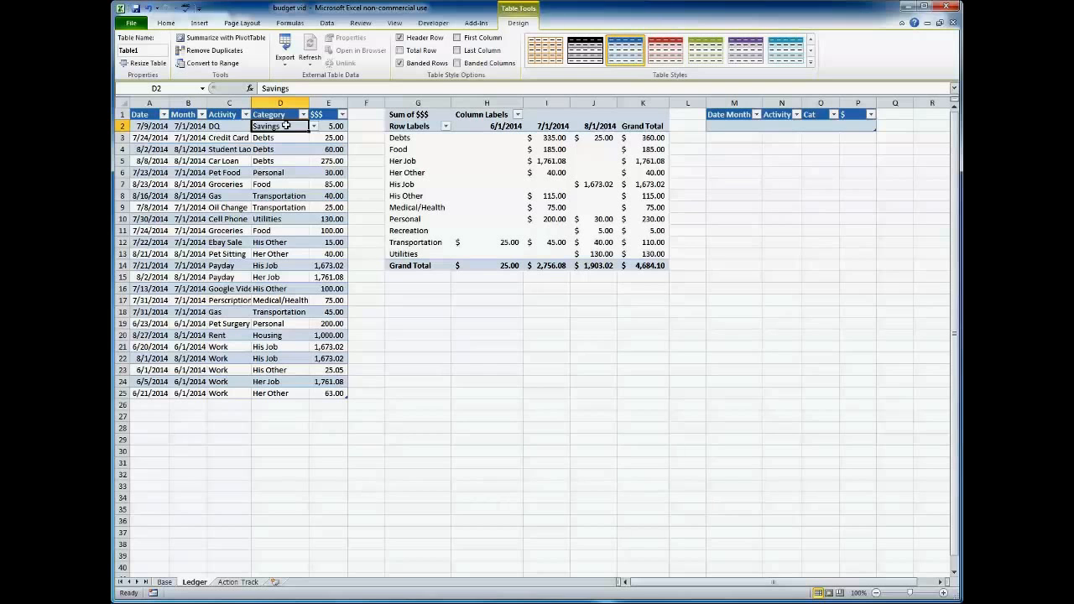
left_click(314, 126)
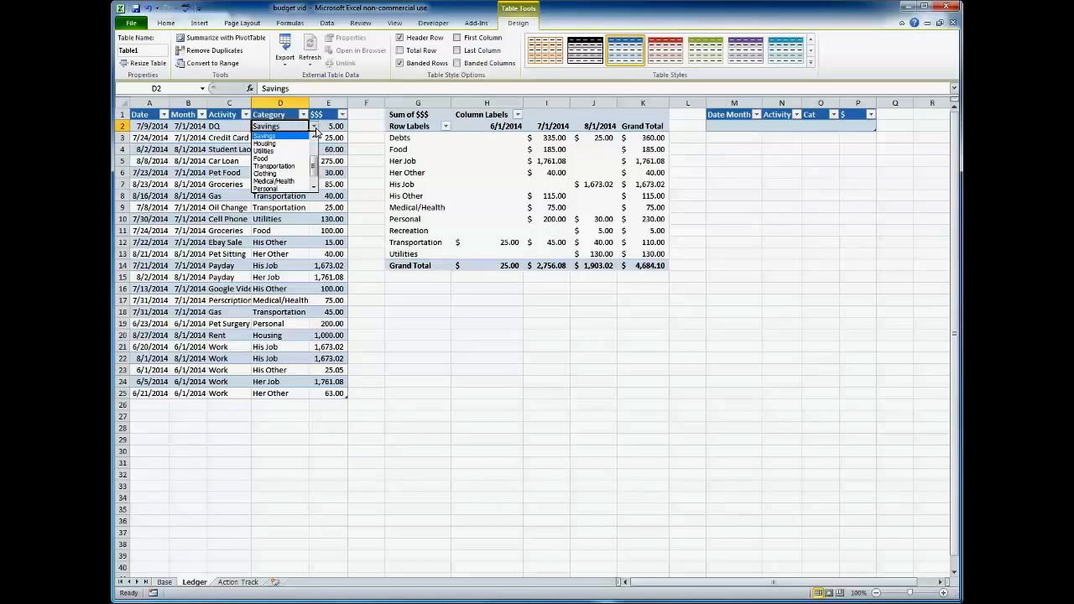
left_click_drag(318, 171, 317, 153)
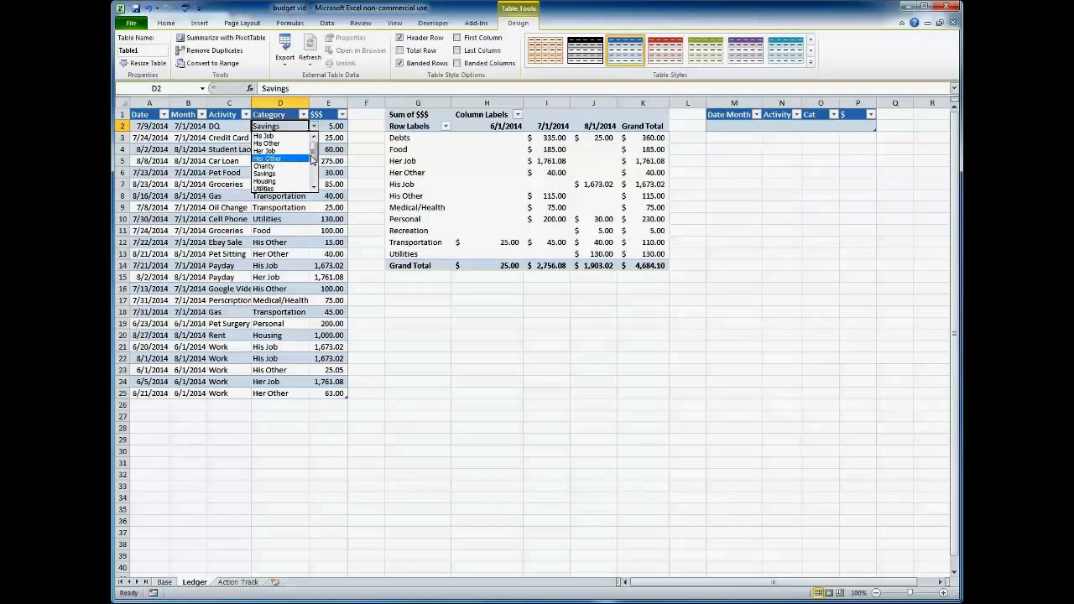
left_click_drag(315, 156, 317, 174)
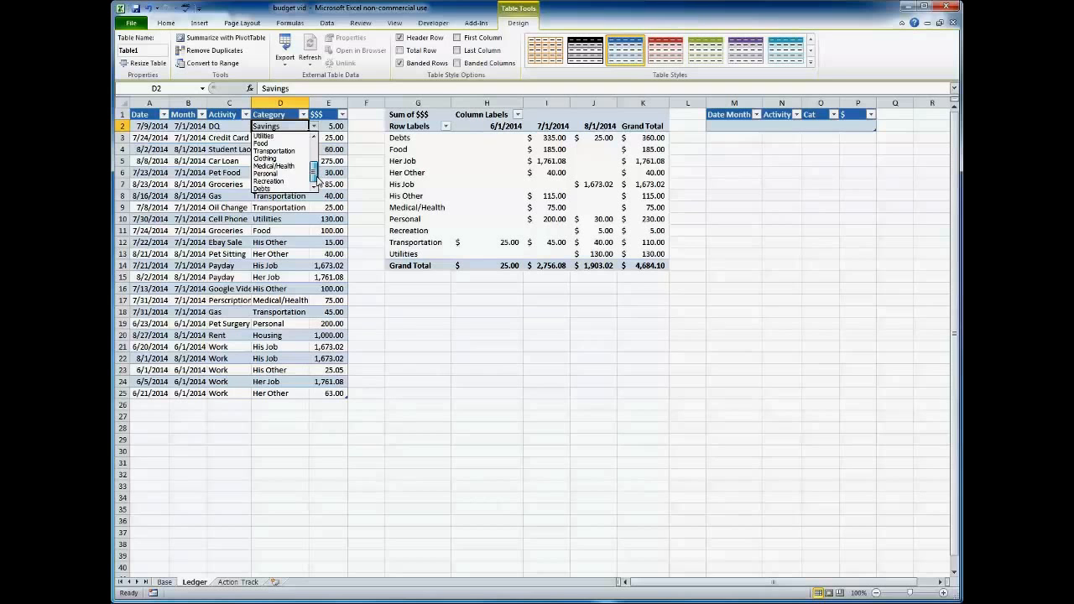
key("Escape")
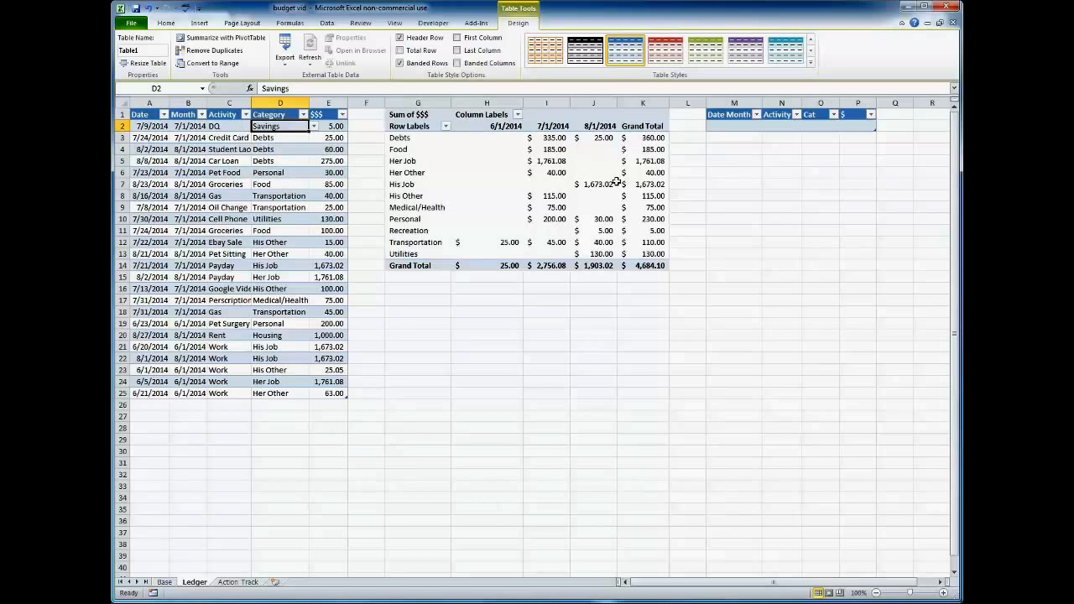
Add list data validation to the new table's Cat cell O2, sourced from Base!$H$5:$H$19, and check its dropdown choices.
left_click(817, 125)
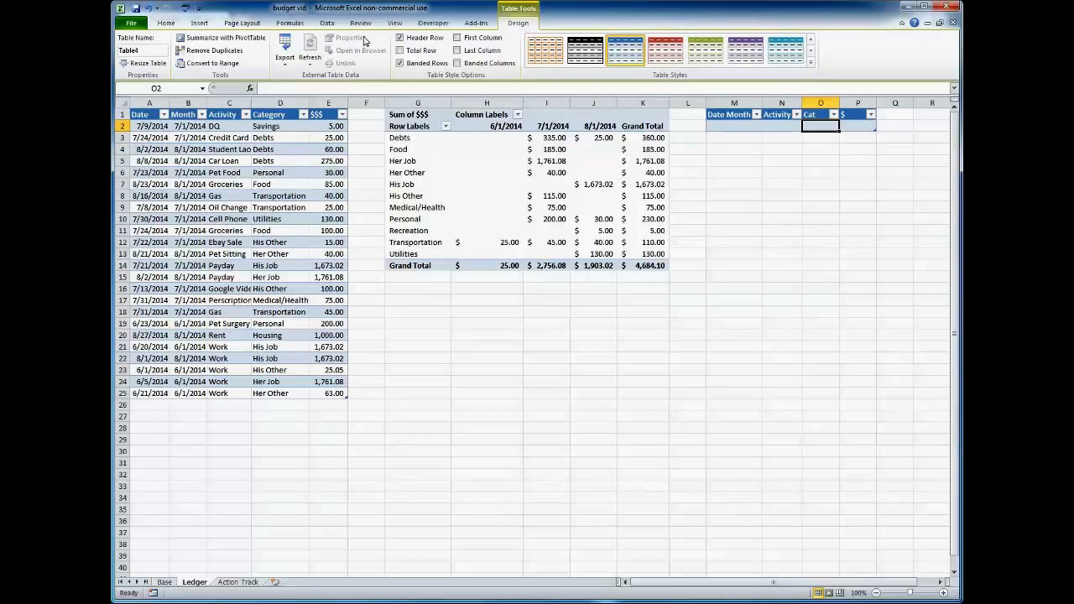
left_click(326, 23)
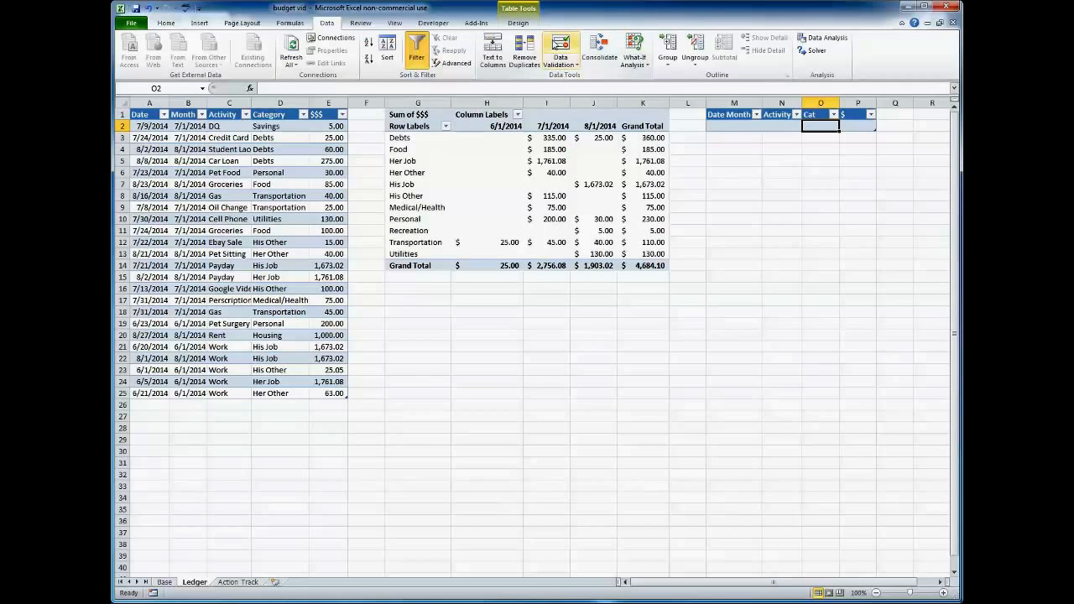
left_click(561, 48)
left_click(527, 109)
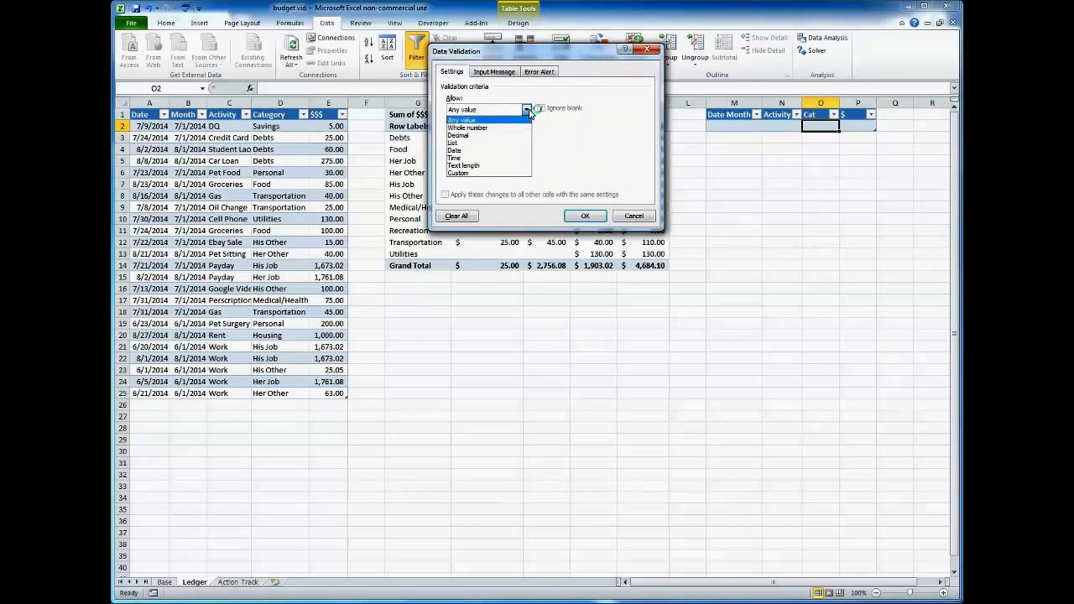
left_click(461, 143)
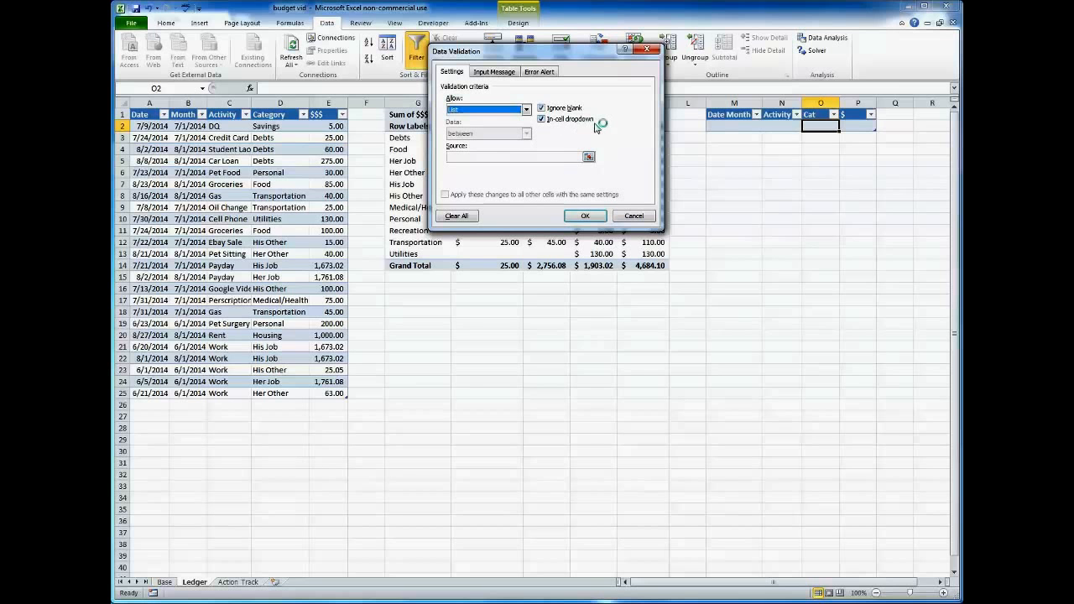
left_click(501, 156)
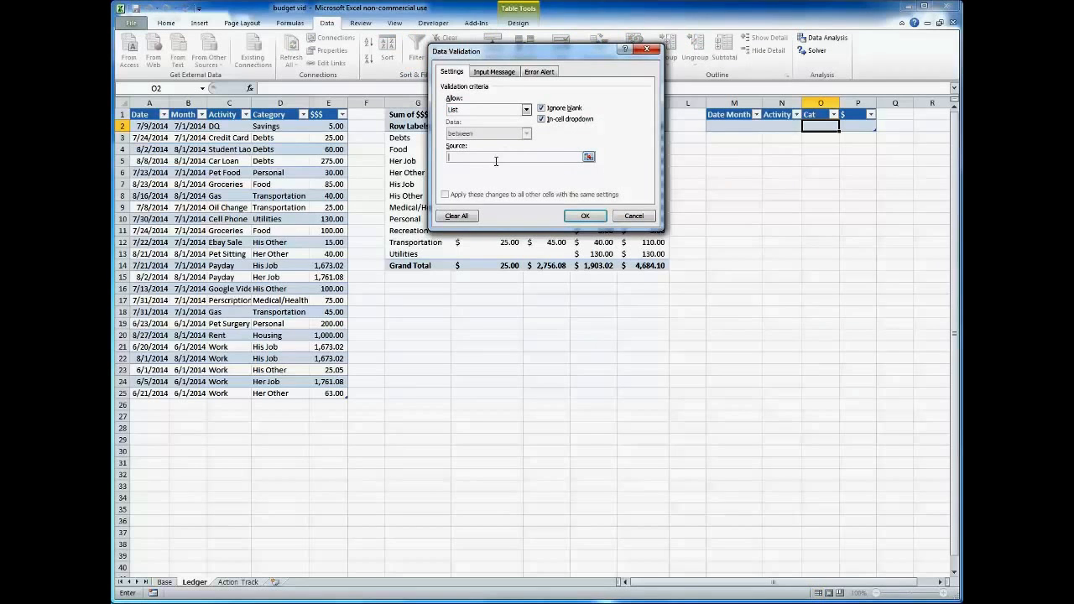
left_click(589, 157)
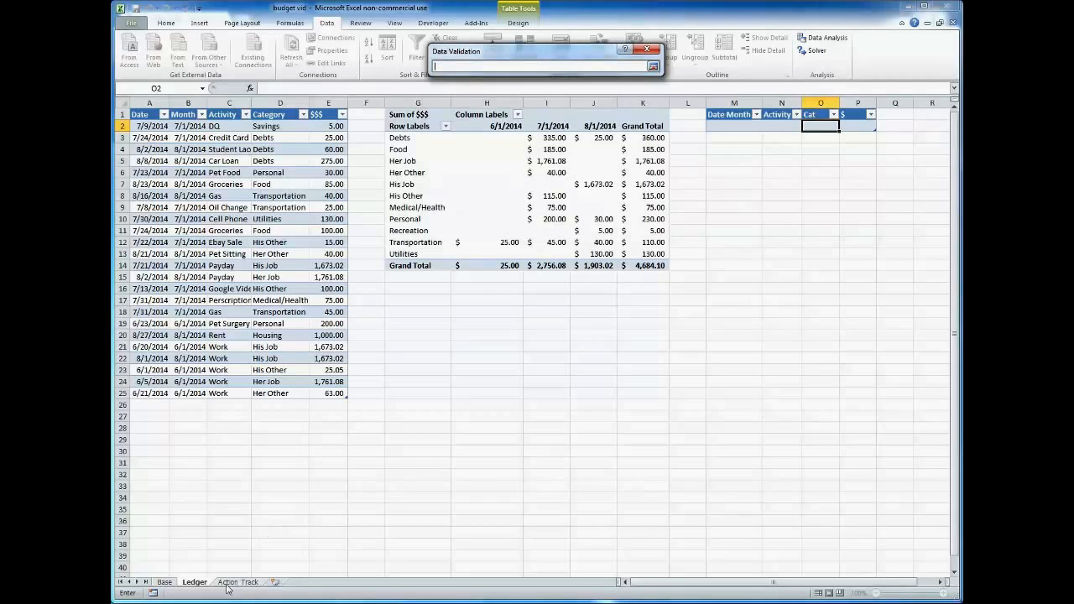
left_click(165, 582)
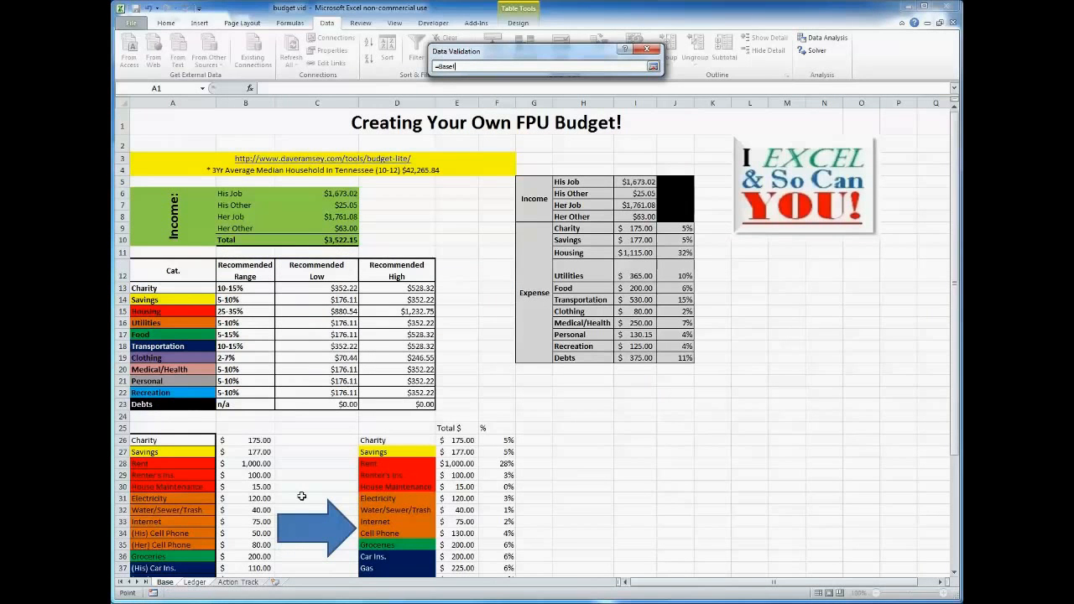
left_click_drag(579, 181, 575, 358)
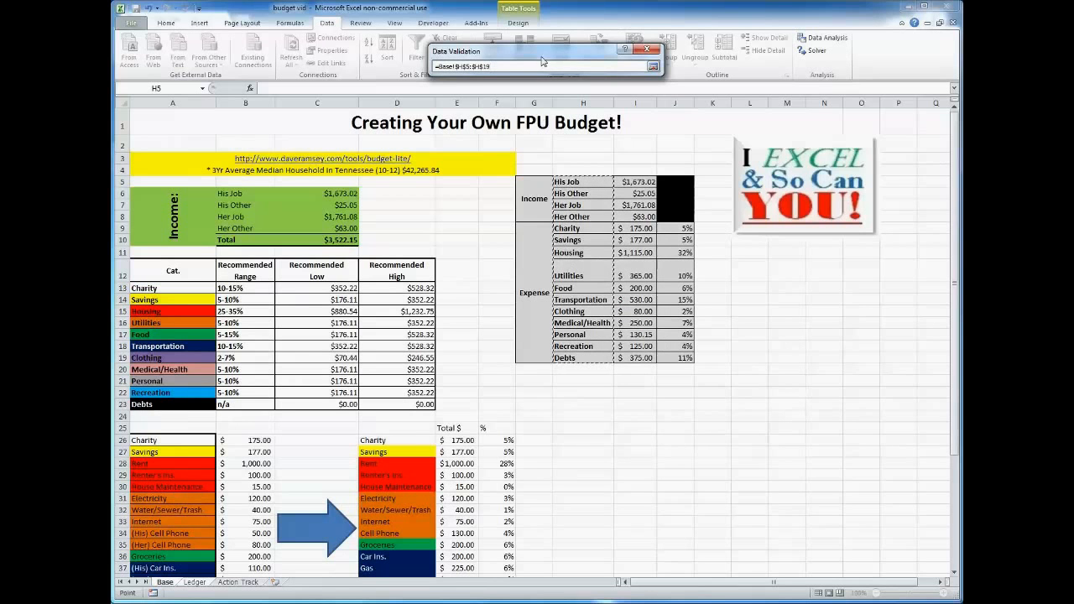
key("Return")
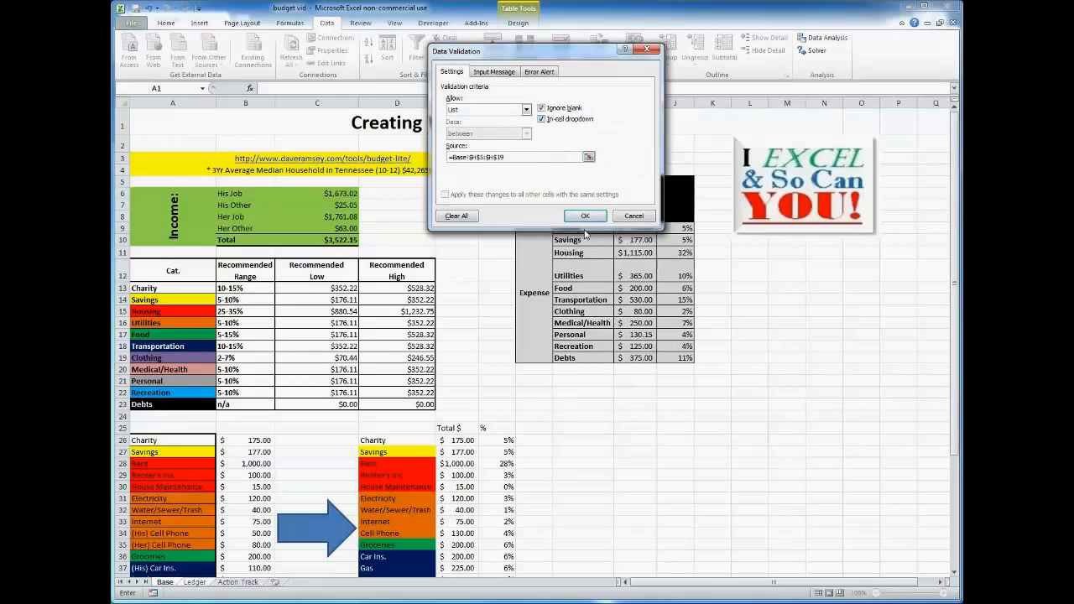
left_click(582, 217)
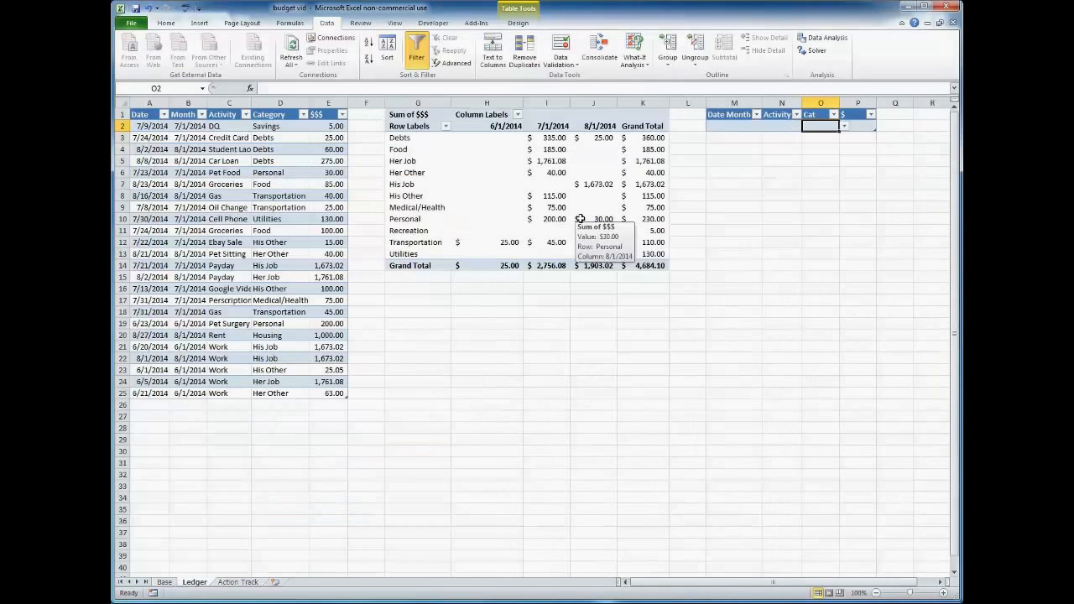
left_click(844, 126)
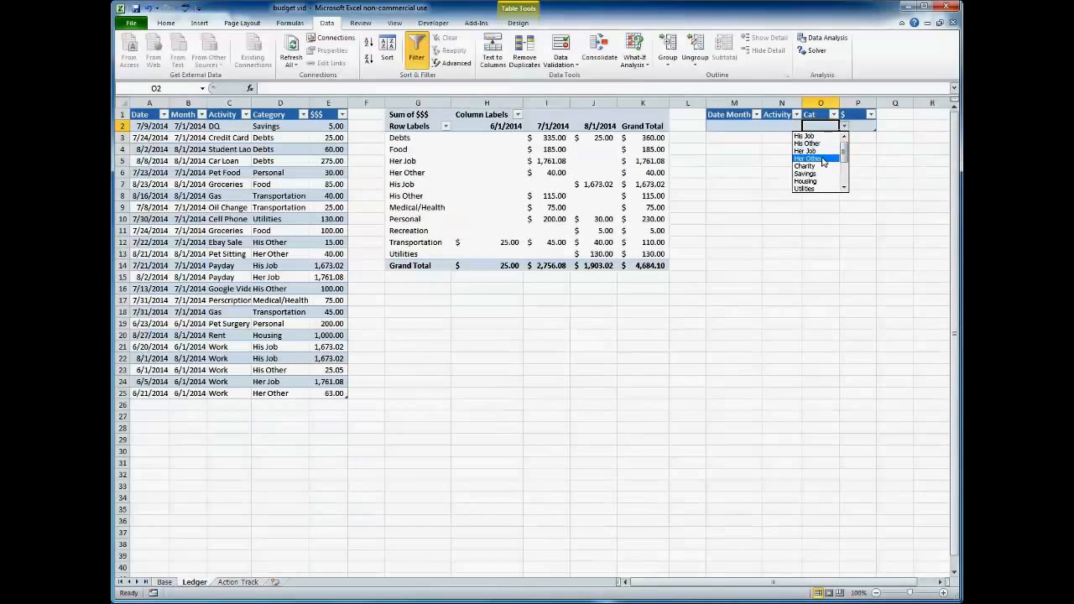
left_click(300, 125)
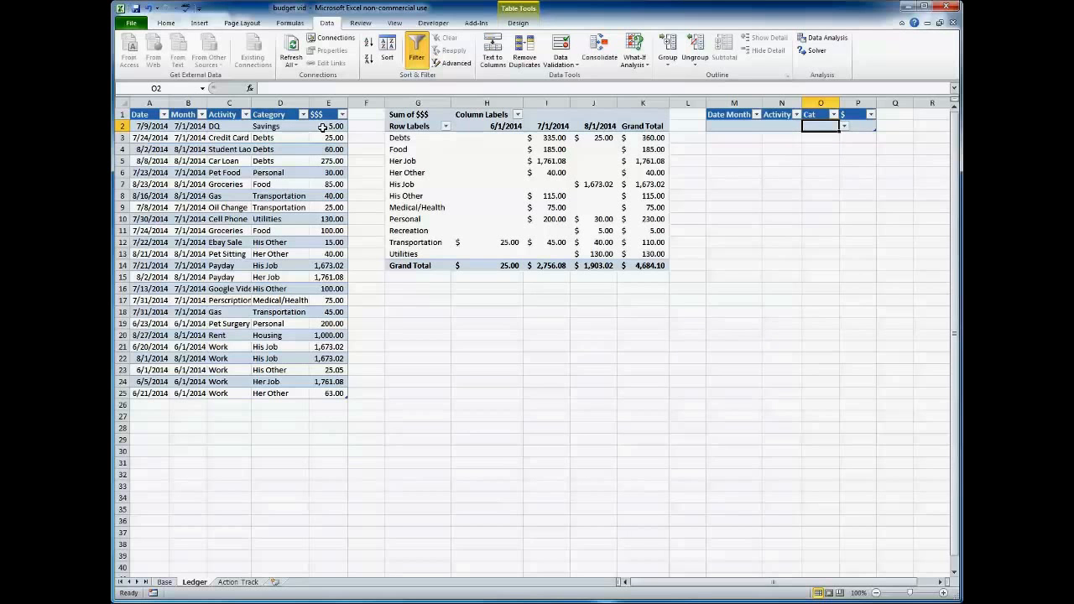
Review the ledger's category entries in D2 and D21:D23 and highlight the amounts in the $$$ column.
left_click(322, 127)
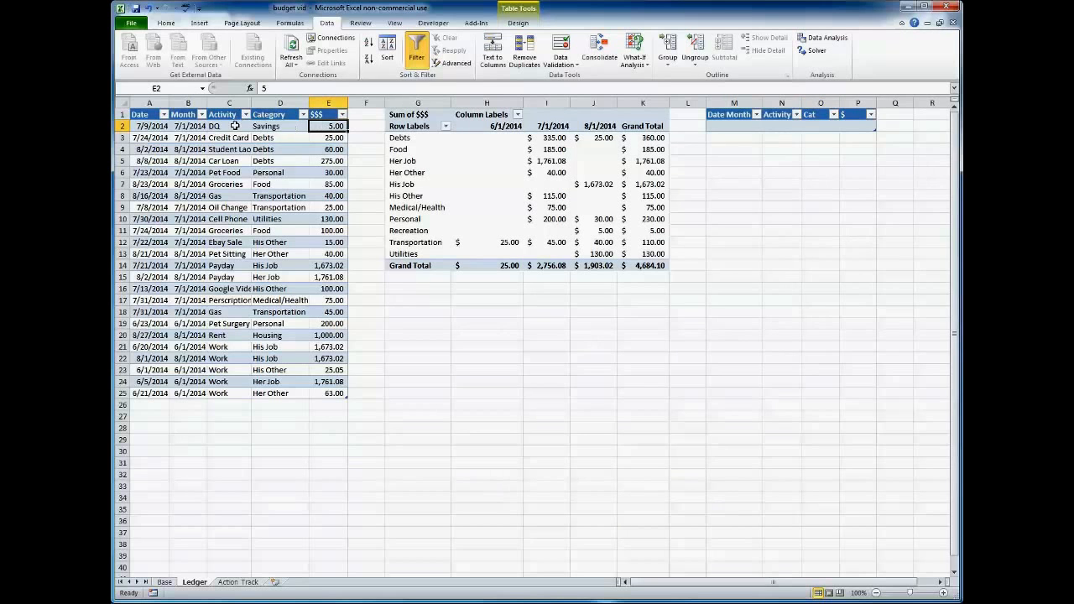
left_click(289, 126)
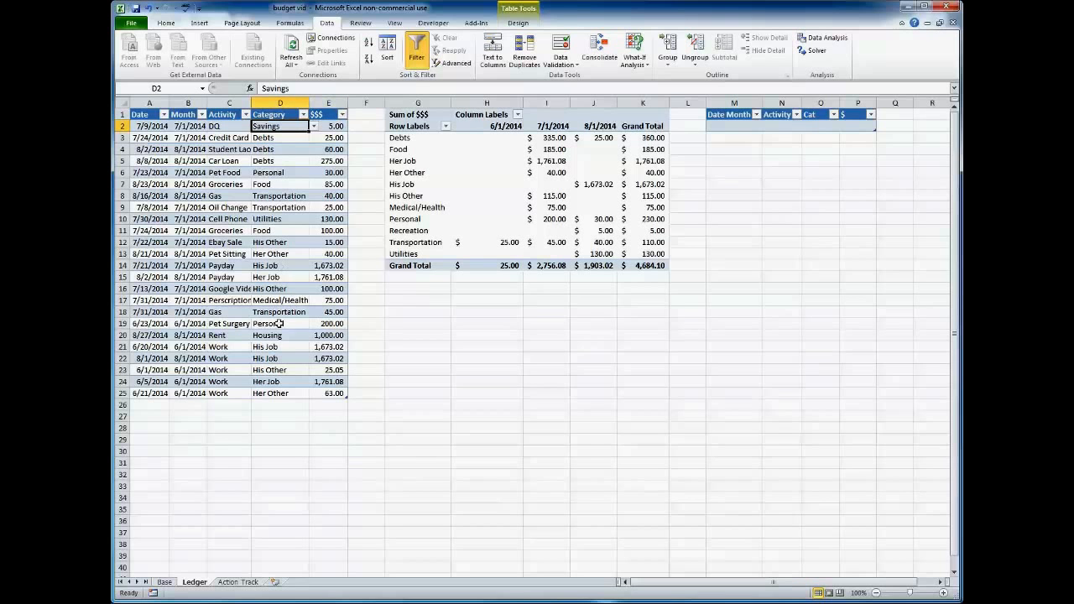
left_click_drag(278, 346, 275, 369)
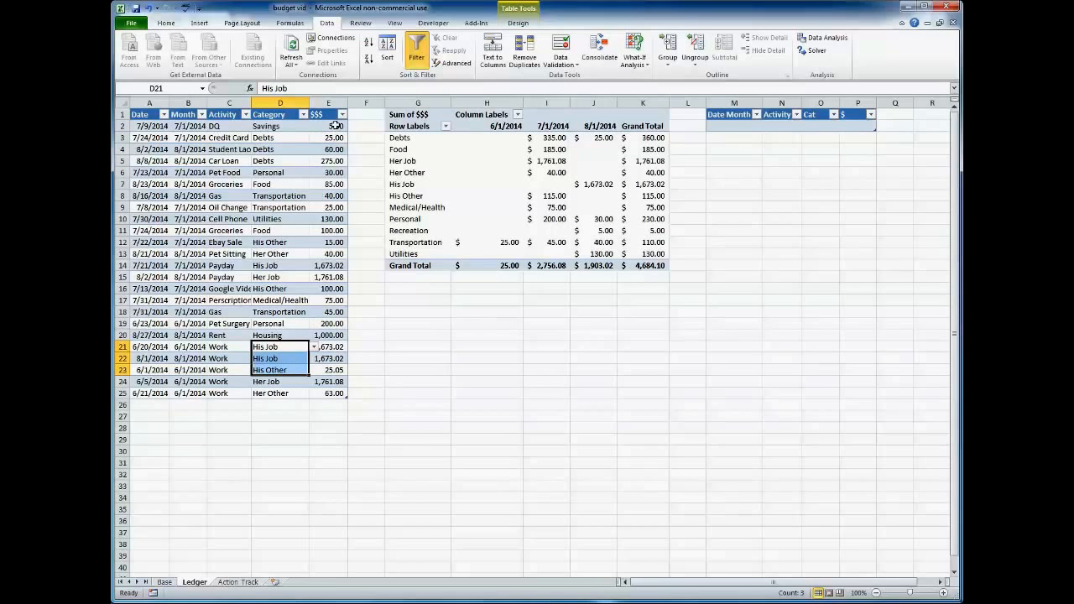
left_click_drag(335, 126, 334, 388)
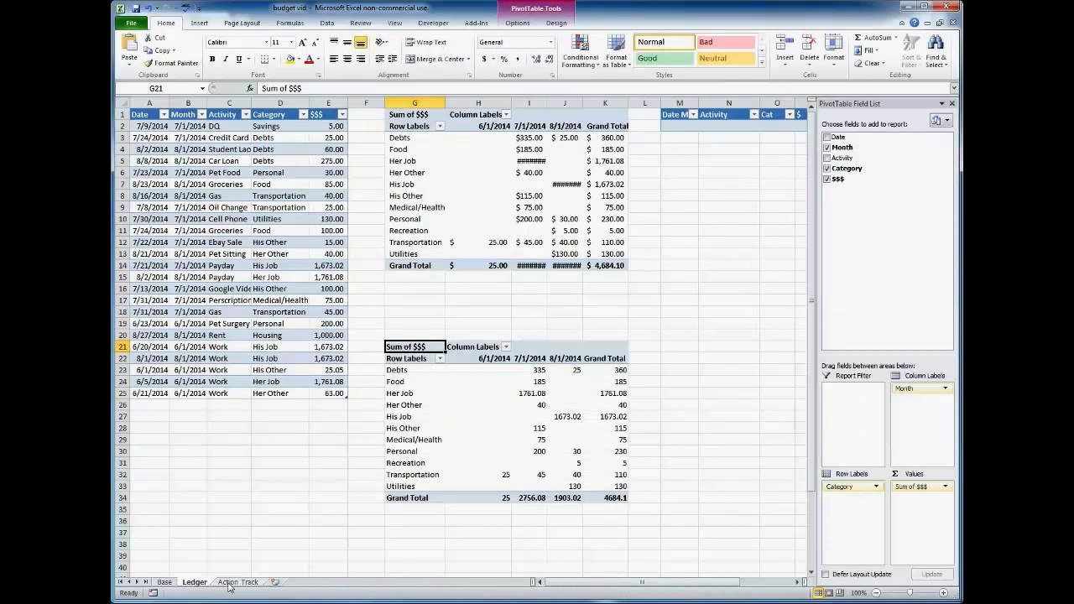
On the Action Track sheet, review the Estimate column H2:H20, the SUMIFS formula in I2 and the June column I2:I20.
left_click(230, 583)
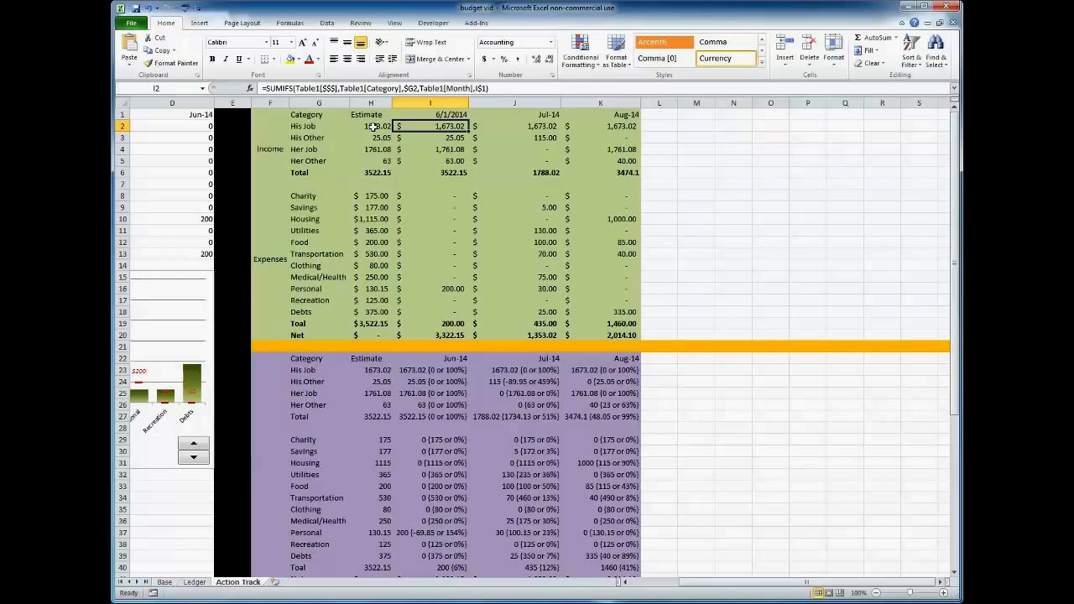
left_click_drag(370, 126, 372, 332)
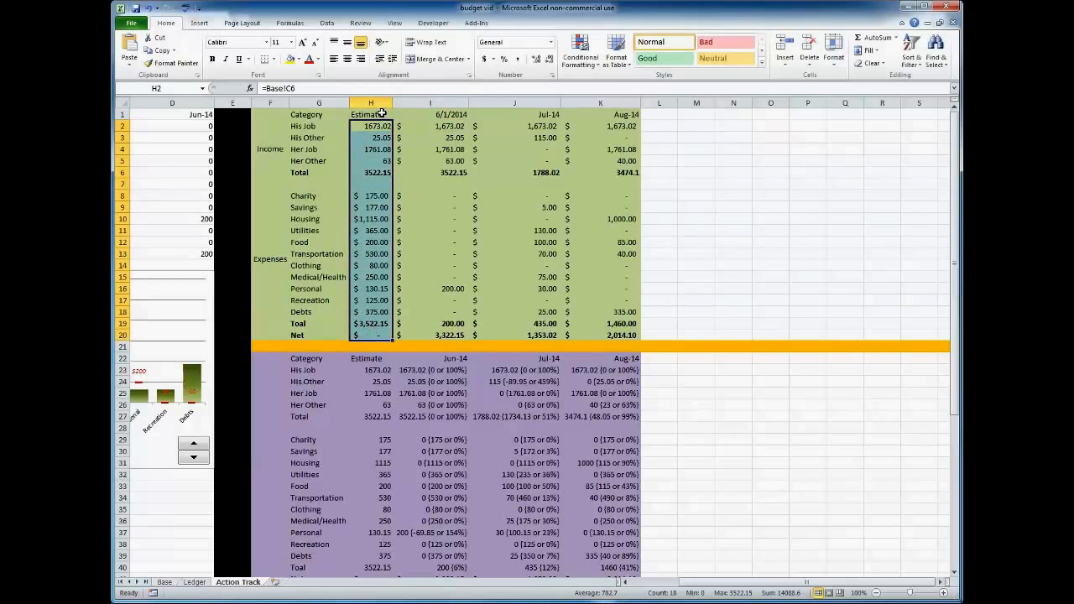
left_click(453, 125)
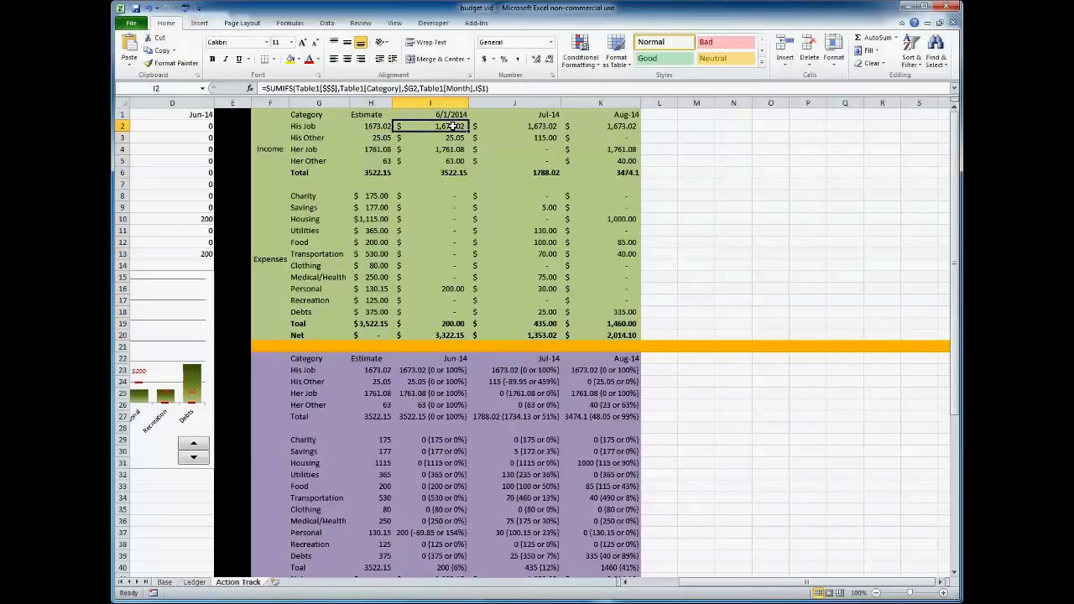
left_click_drag(453, 126, 442, 336)
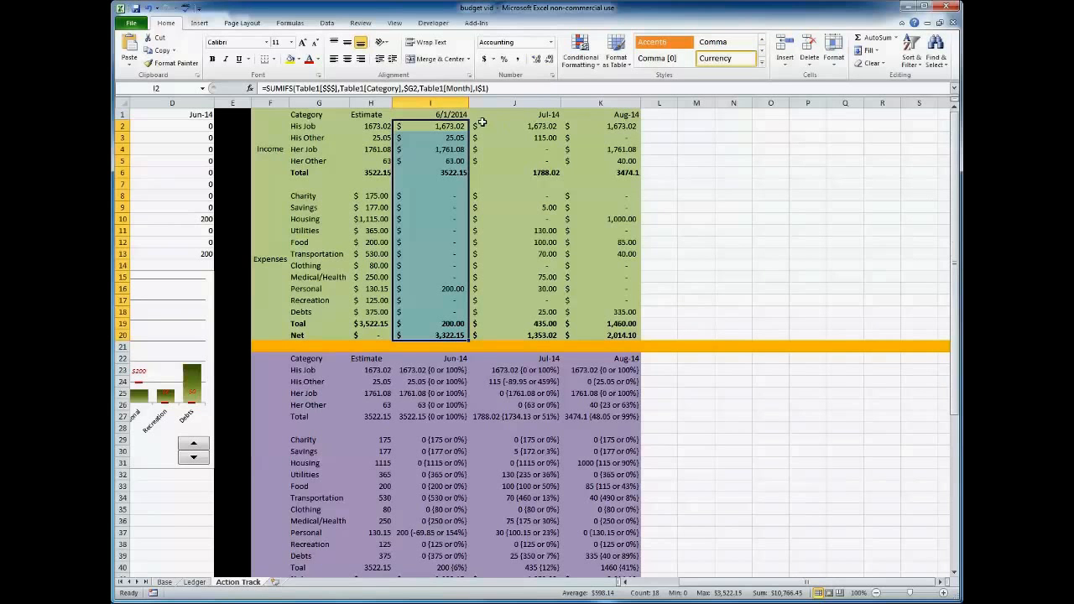
Color the headings G1:K1 of the Action Track table red and highlight the month headings I1:K1.
left_click(420, 114)
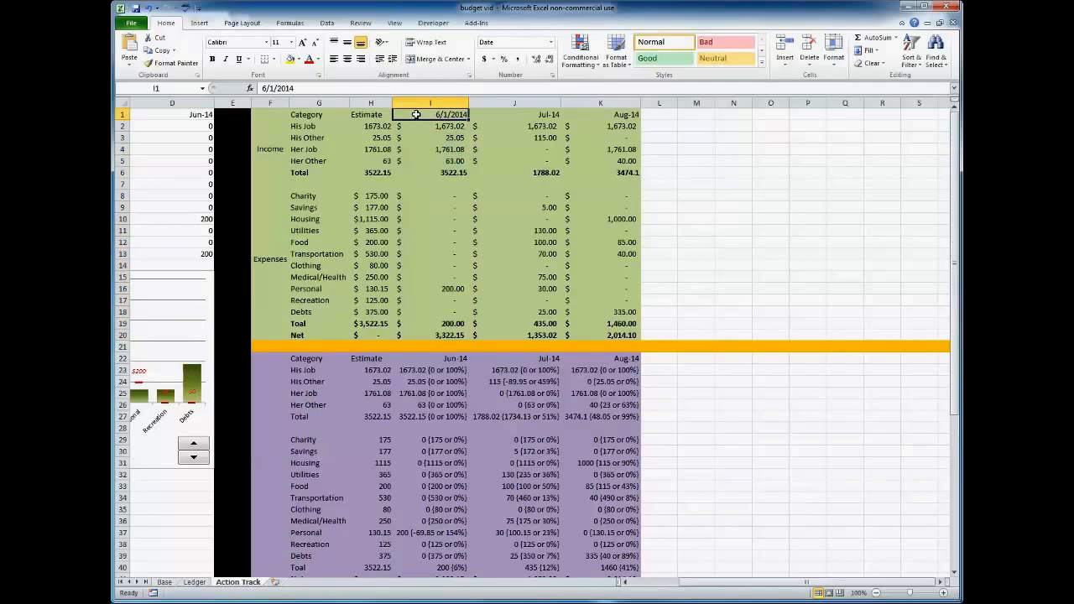
left_click_drag(319, 114, 600, 114)
left_click_drag(438, 113, 606, 117)
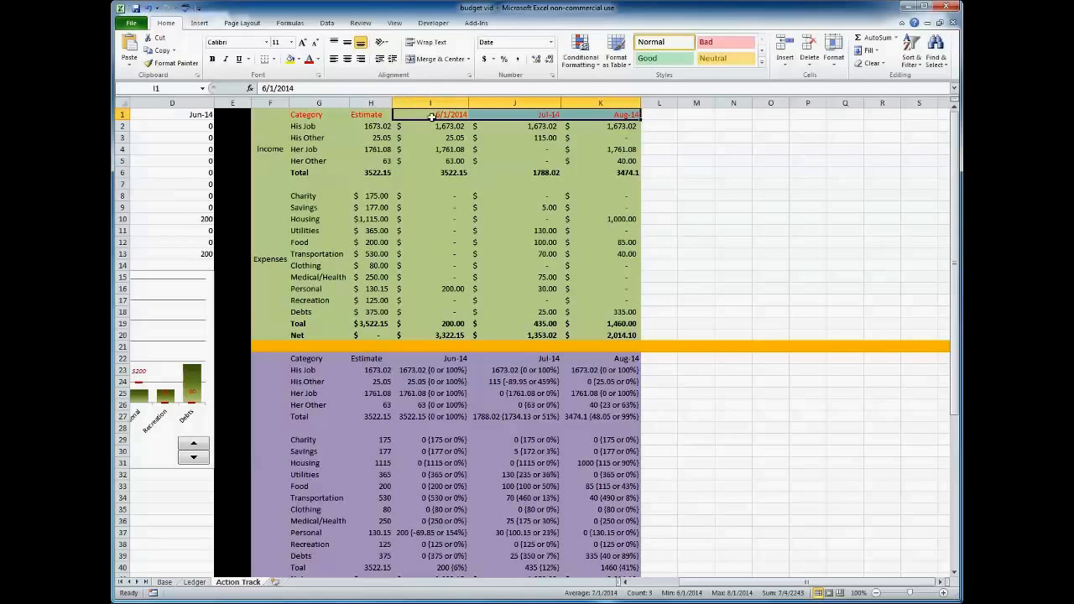
Inspect the dates behind the July and June headings in J1 and I1, and try the General number format on I1.
left_click(521, 115)
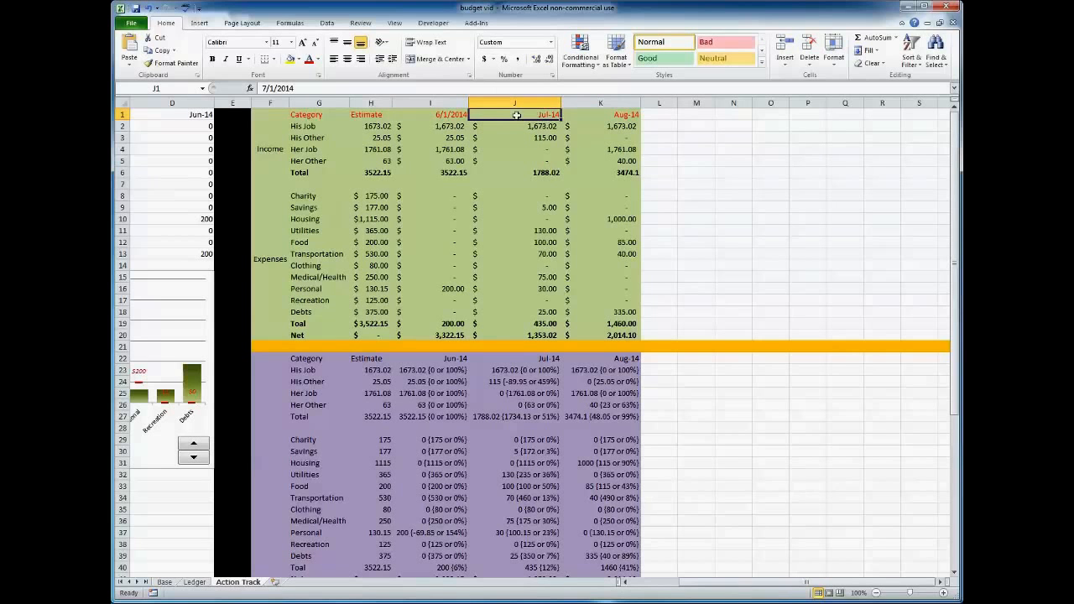
left_click(455, 115)
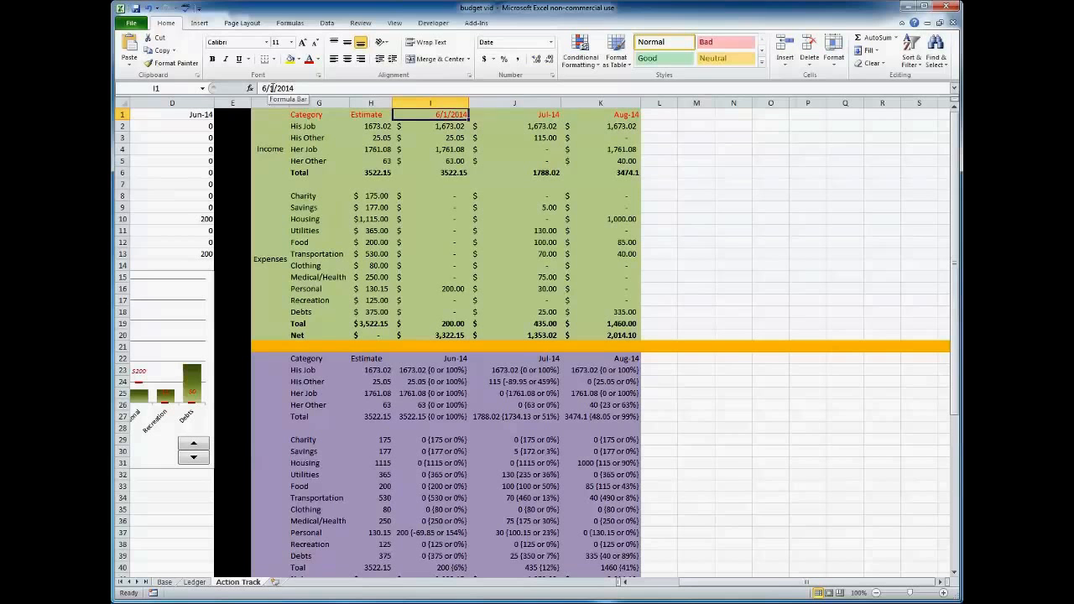
left_click(551, 42)
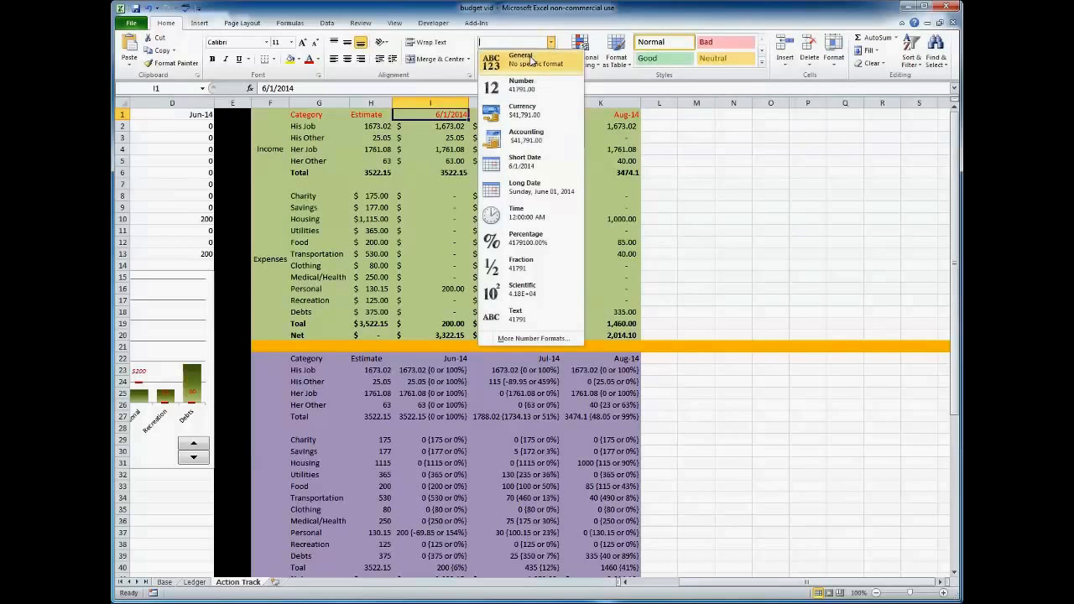
left_click(531, 61)
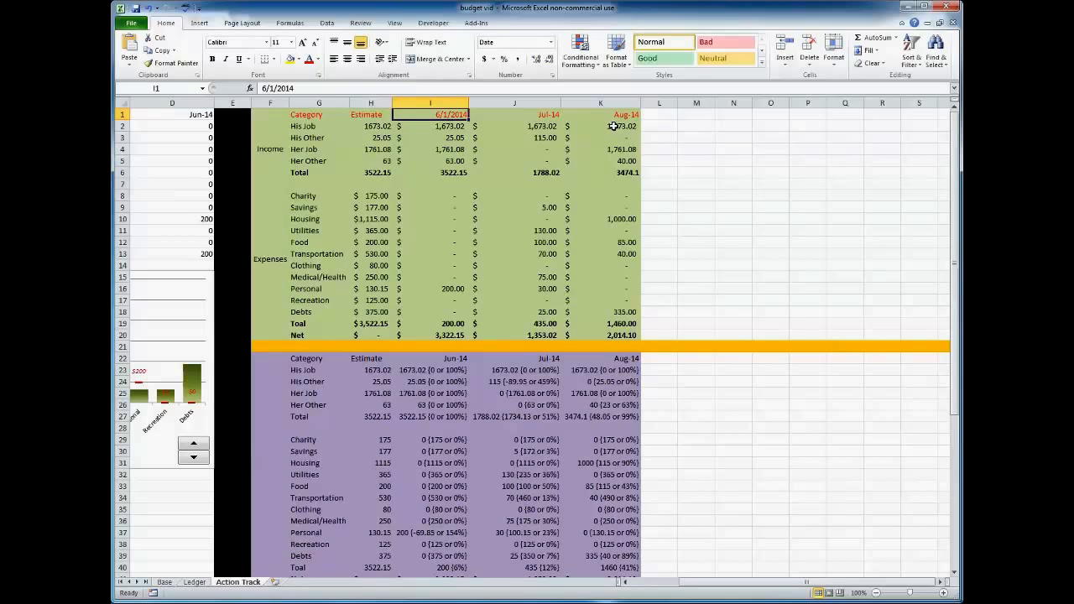
Inspect the SUMIFS formula in I2, and highlight the Category and Estimate columns G:H and their His Job cells G2:H2.
key("Down")
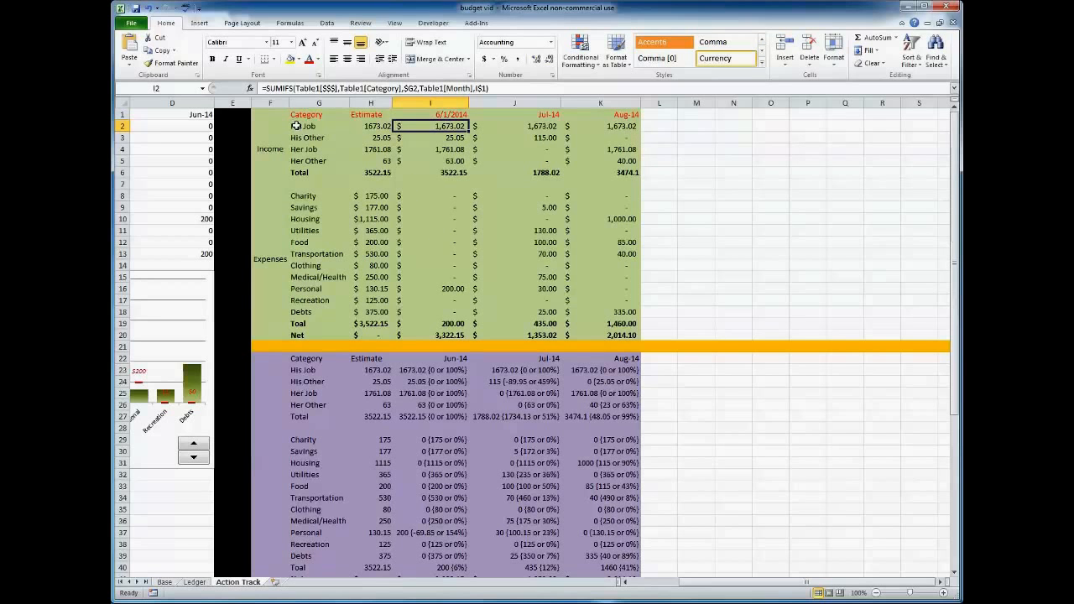
left_click_drag(304, 102, 369, 102)
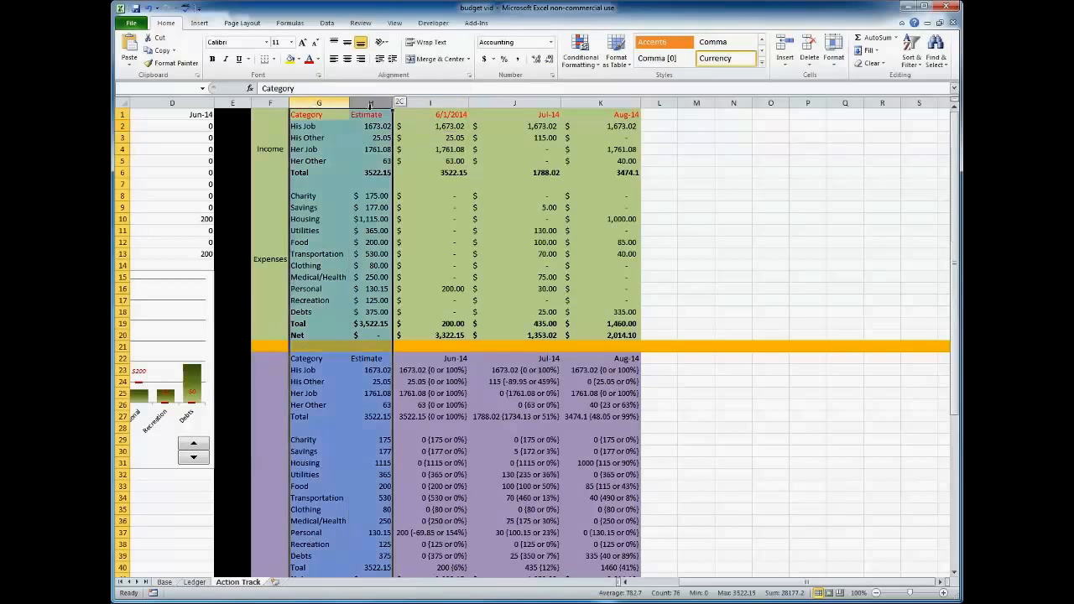
left_click_drag(307, 126, 374, 123)
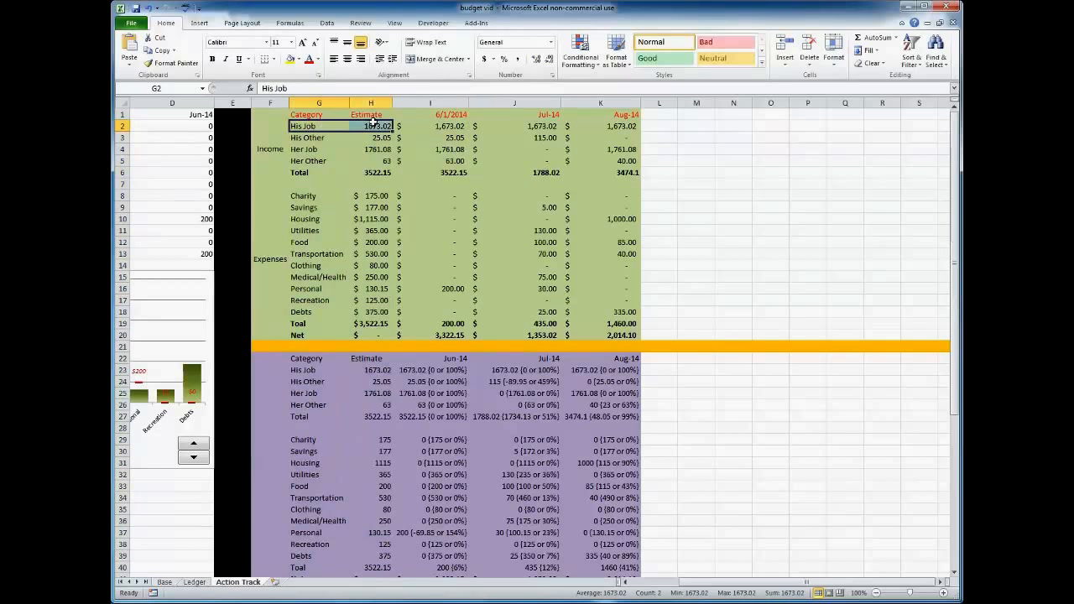
Inspect the His Job estimate formula in H2 and the income figures on the Base sheet that it refers to.
left_click(375, 125)
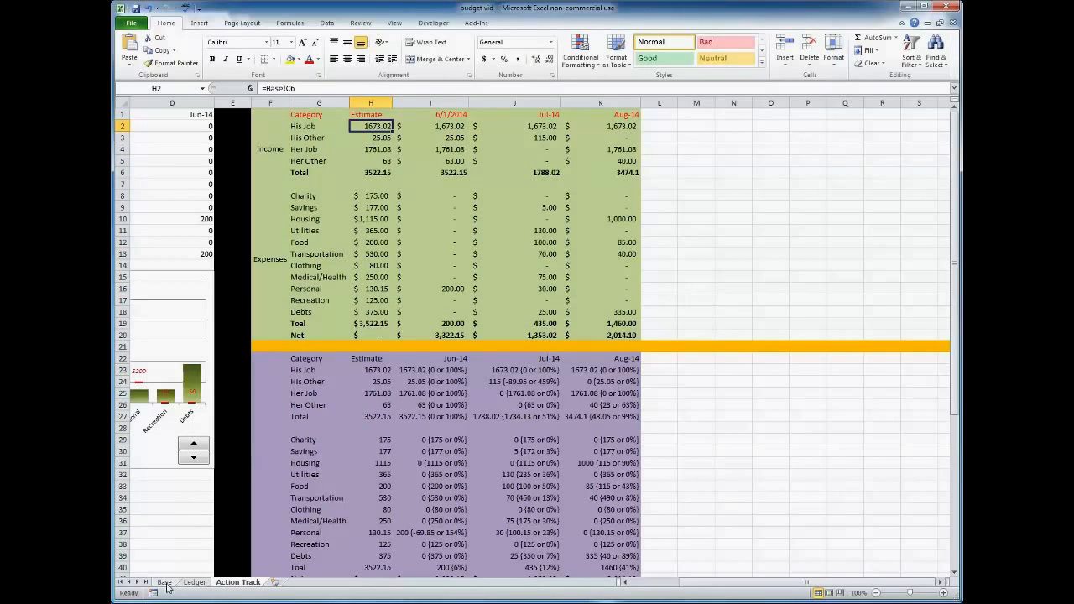
left_click(165, 582)
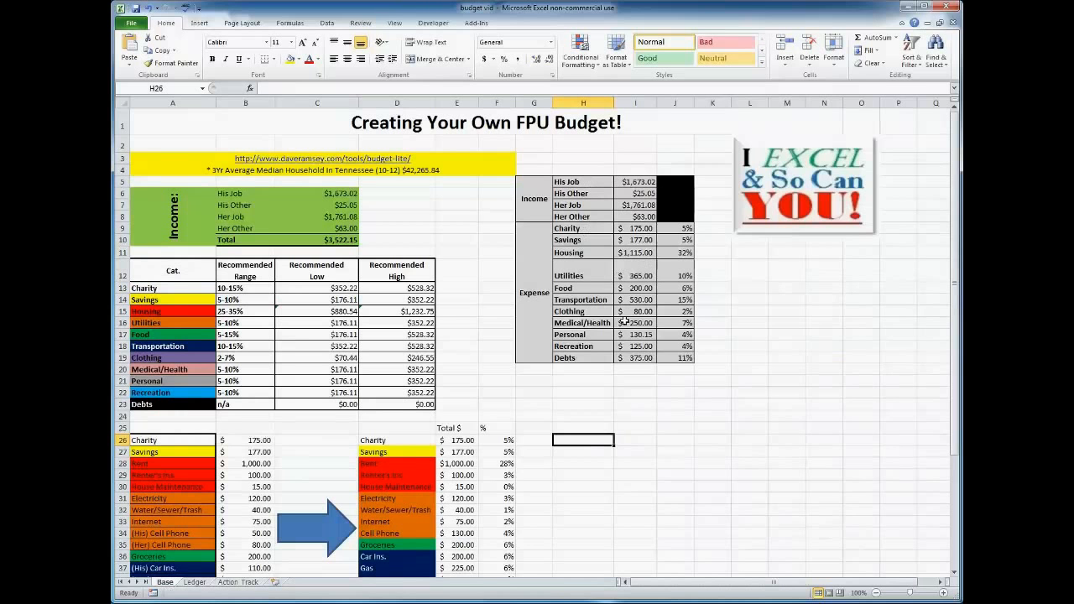
left_click(194, 582)
left_click(239, 582)
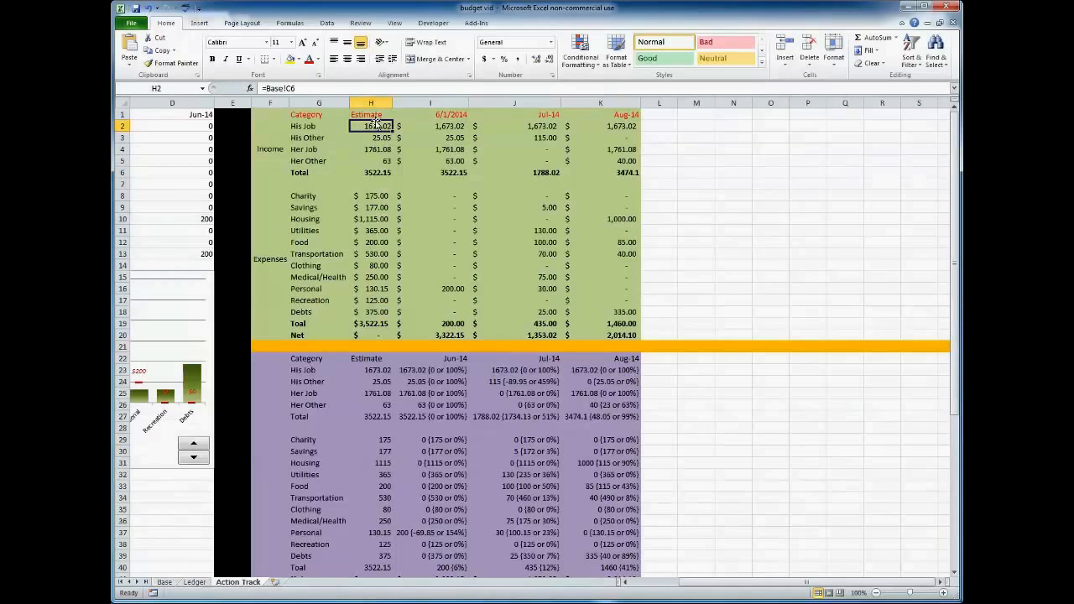
left_click(311, 87)
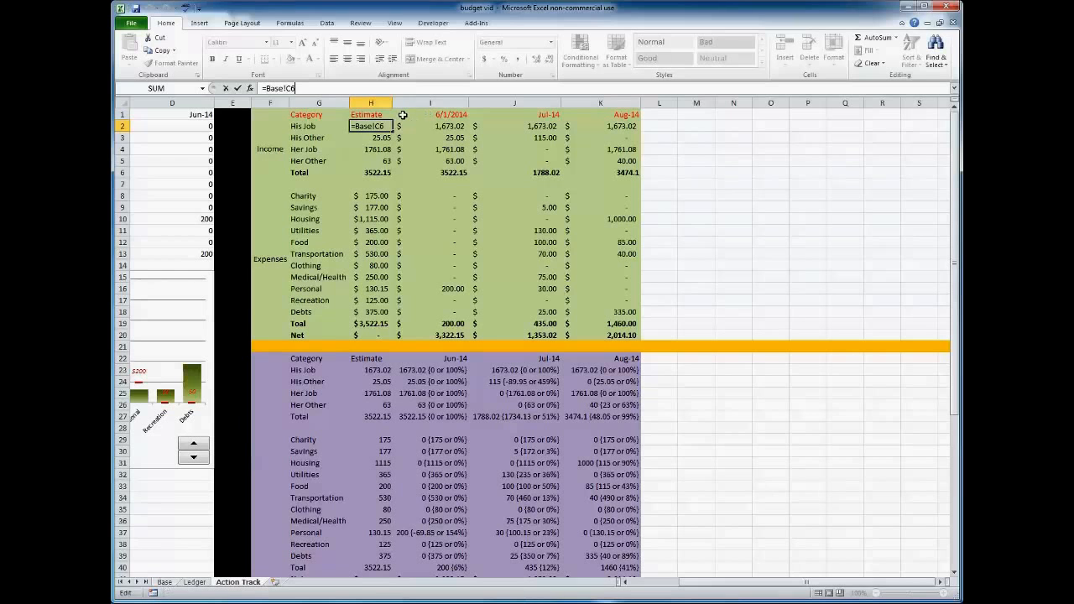
key("Return")
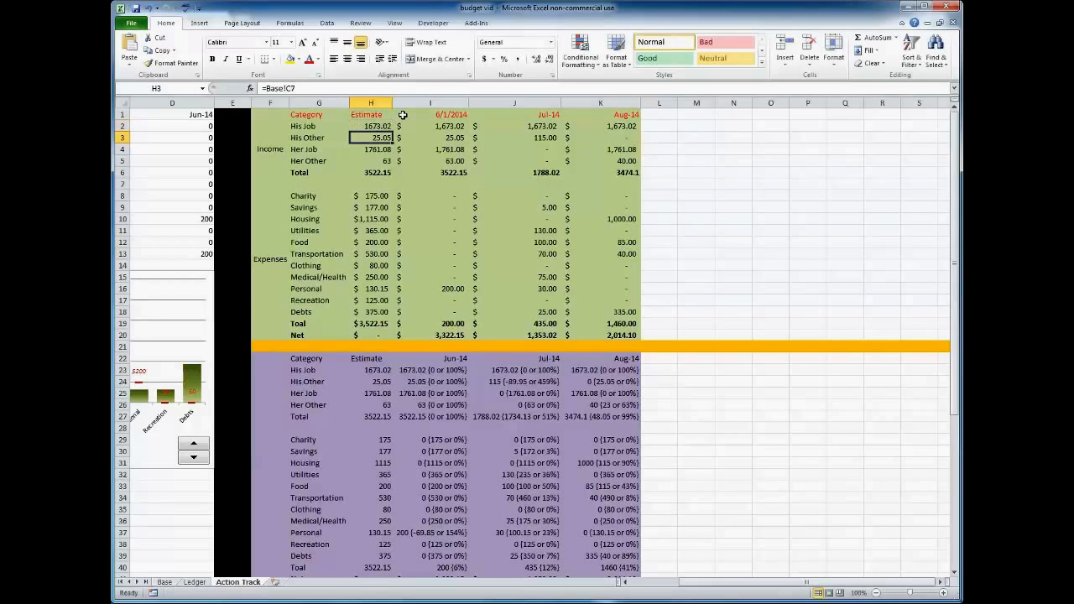
left_click(373, 126)
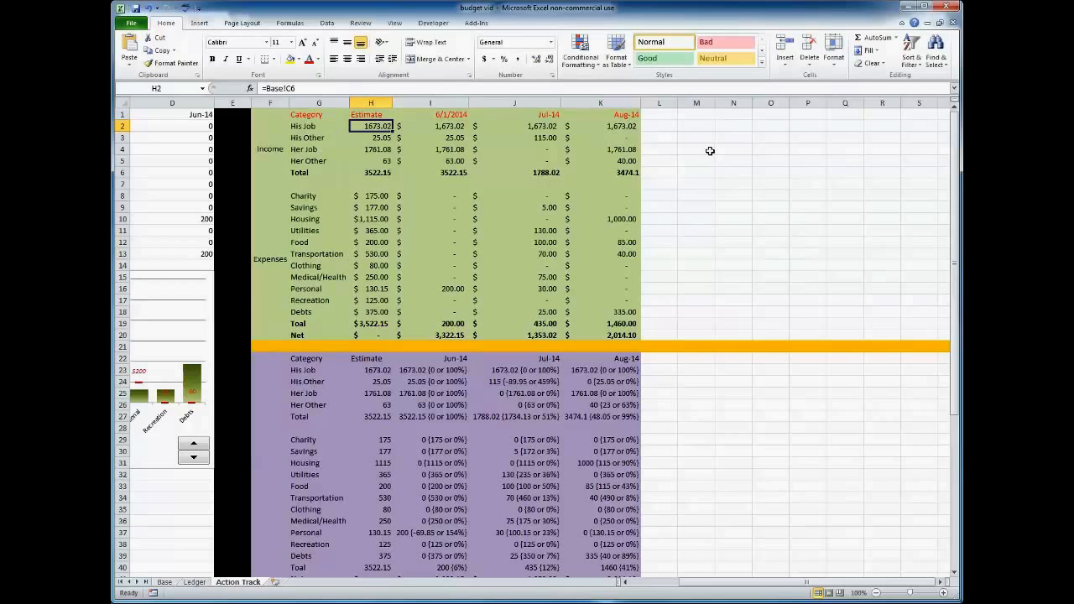
Rebuild the SUMIFS formula in I2 with its function arguments, setting the sum range to the Ledger's Table1[$$$] column.
key("Right")
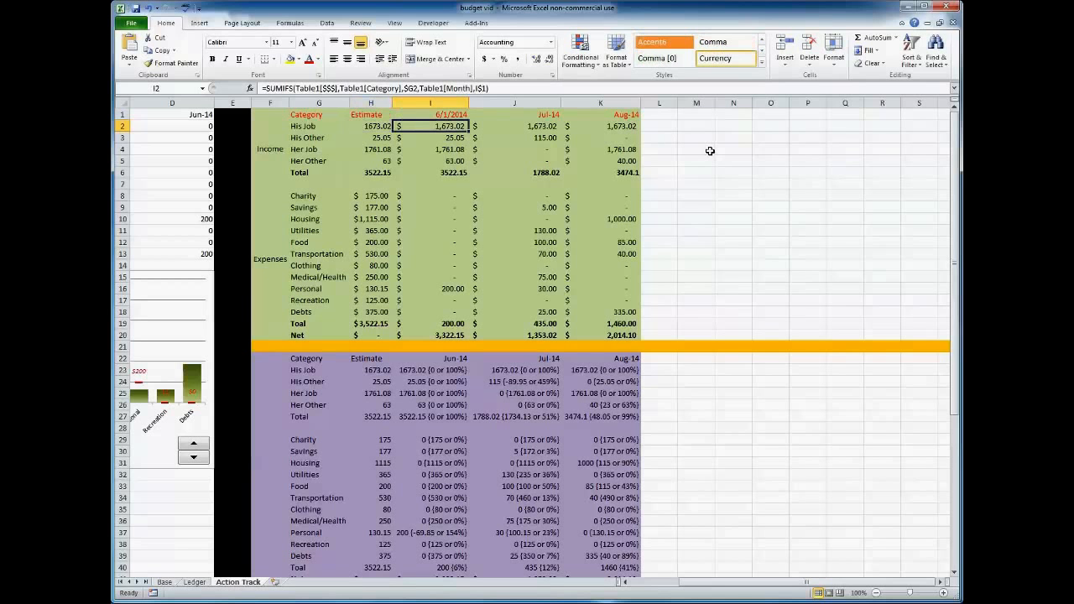
left_click(504, 88)
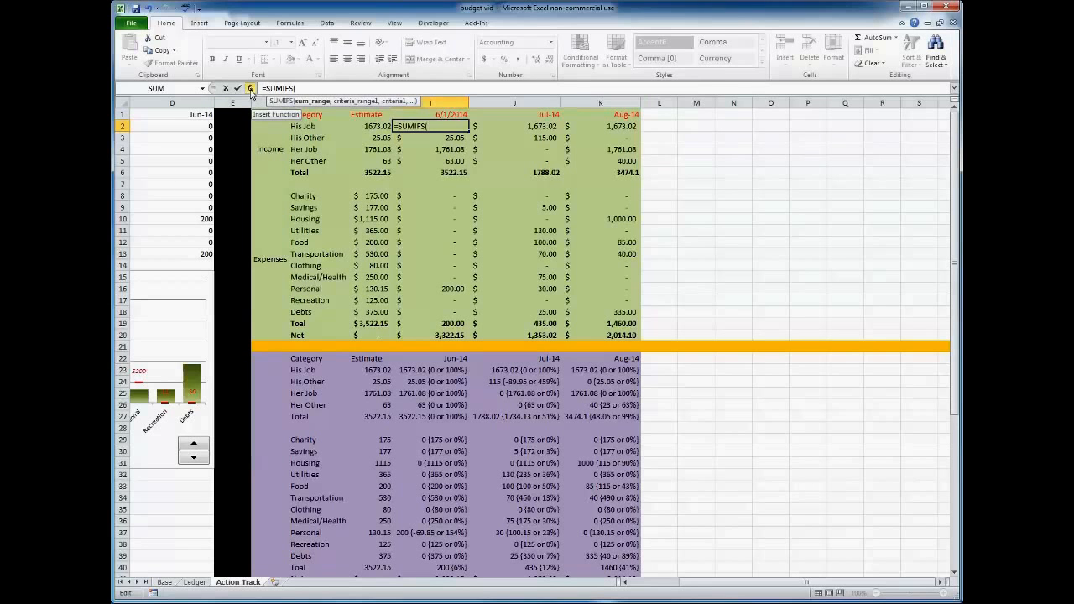
left_click(250, 89)
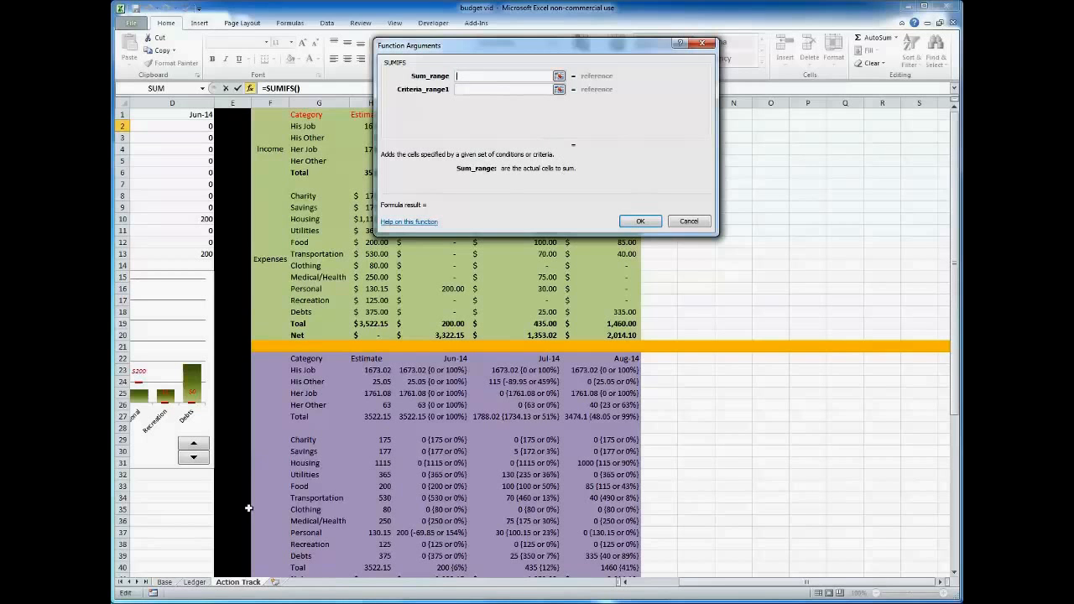
left_click(194, 581)
left_click_drag(334, 126, 334, 392)
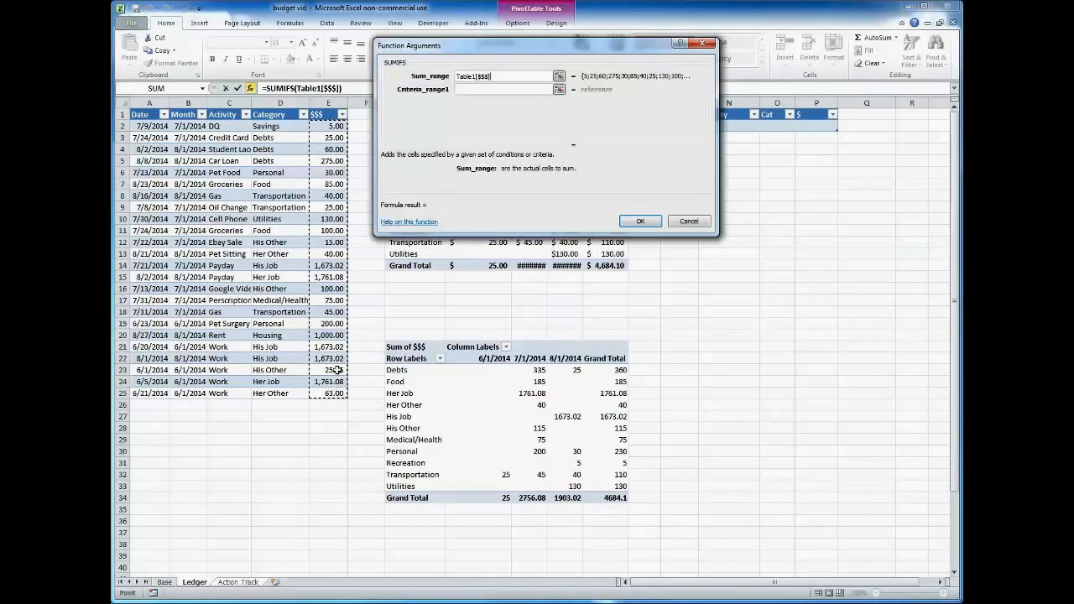
Set the first SUMIFS criterion to match the Ledger's Table1[Month] column against the month heading I$1.
left_click(476, 90)
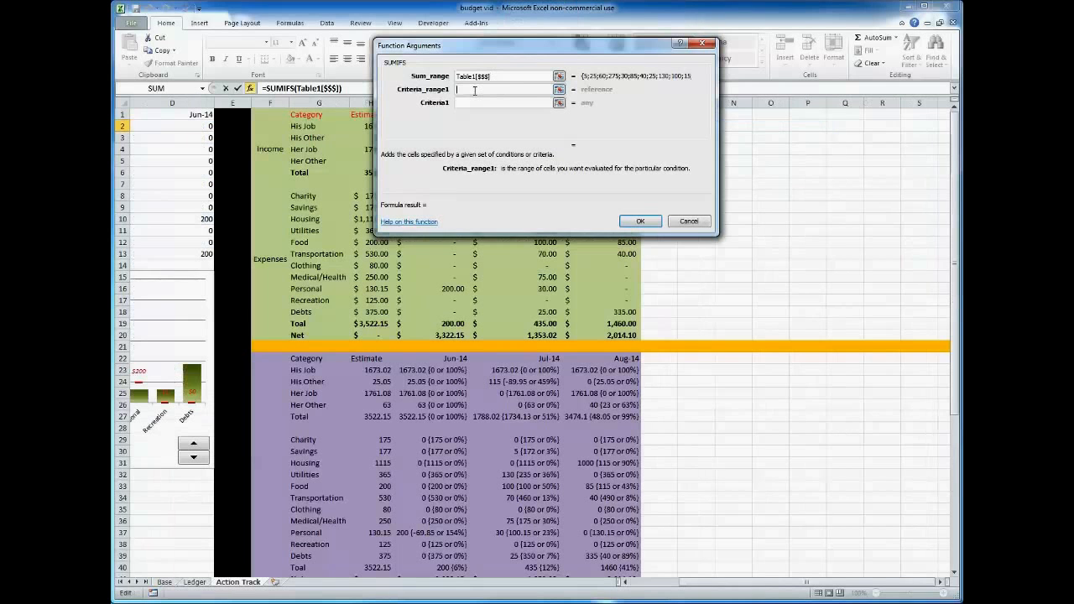
left_click_drag(499, 47, 685, 153)
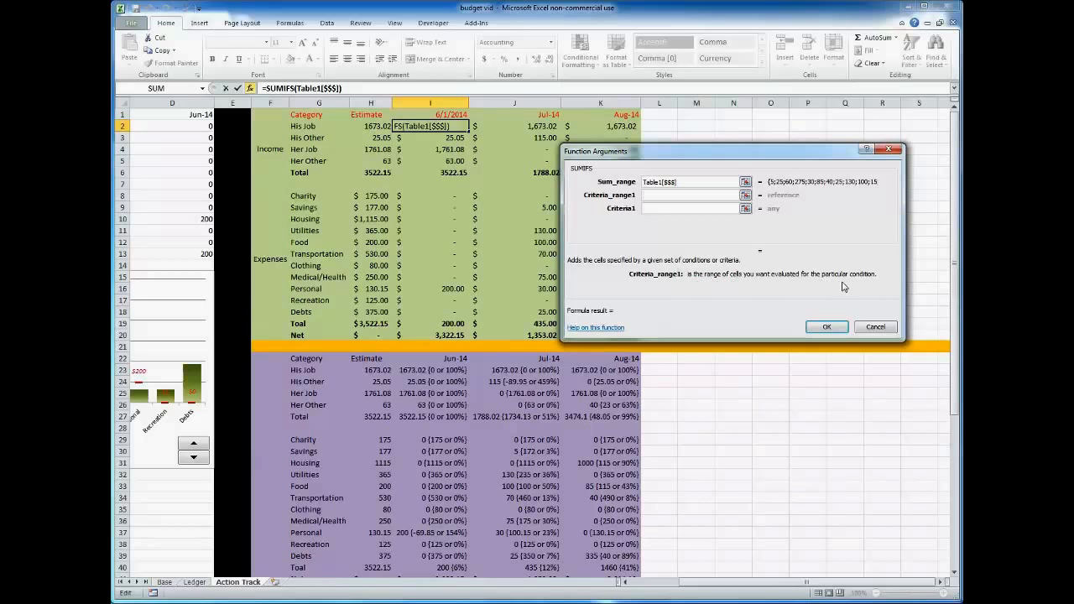
left_click(196, 582)
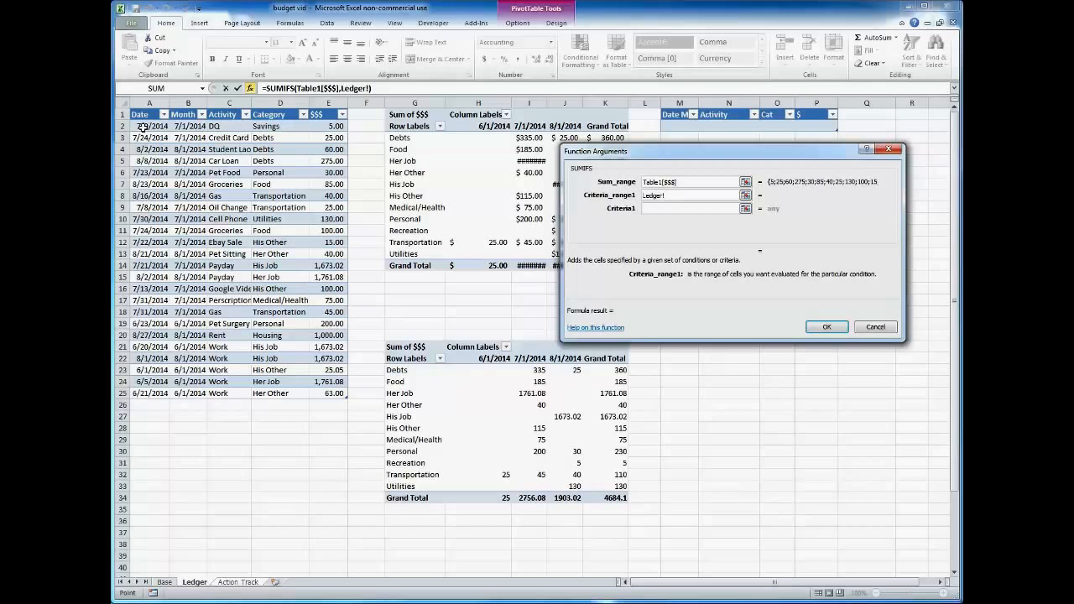
left_click_drag(144, 126, 147, 393)
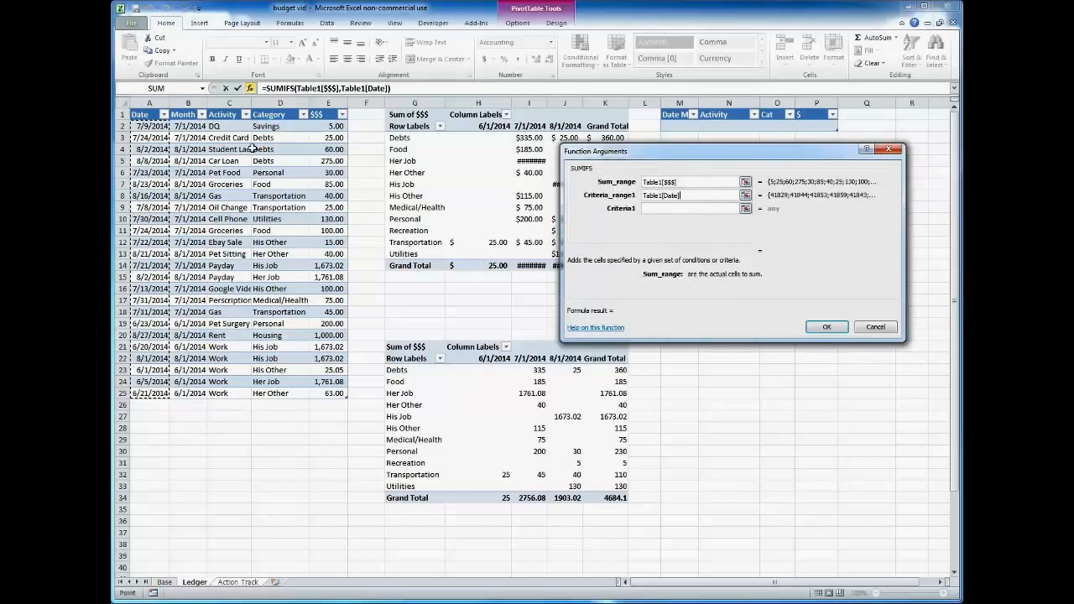
left_click_drag(192, 128, 192, 393)
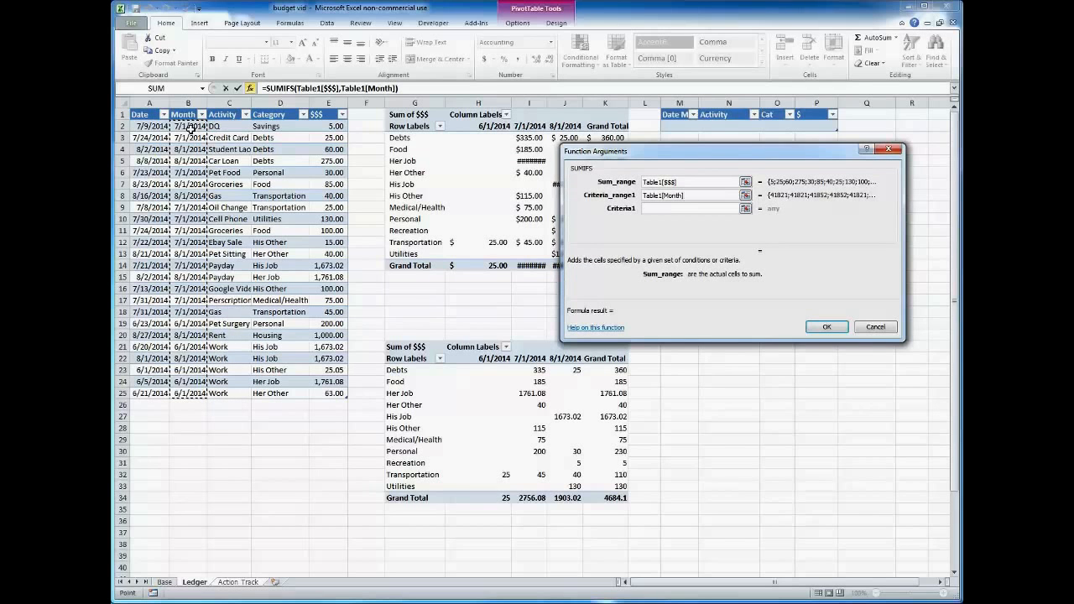
left_click(682, 208)
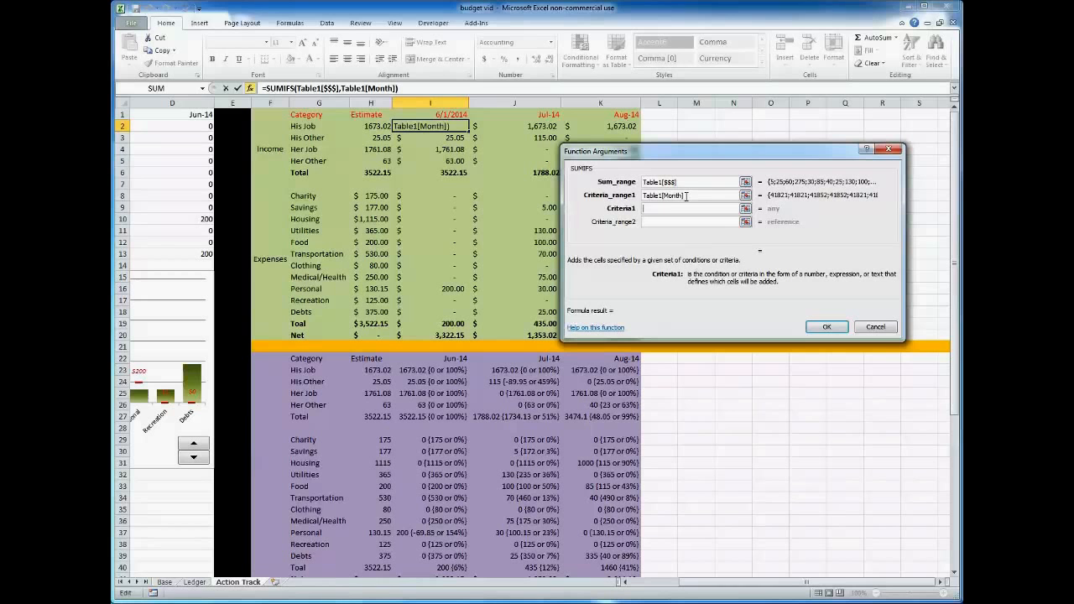
left_click(450, 114)
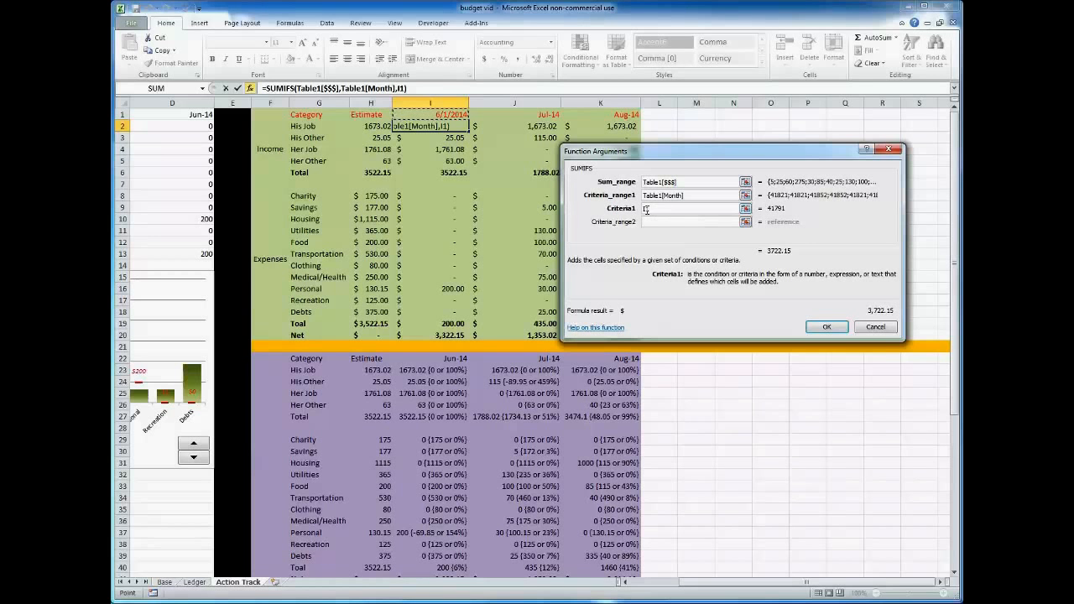
left_click(646, 209)
type("$")
Add the second SUMIFS criterion matching Table1[Category] against $G2, and accept the formula.
left_click(669, 223)
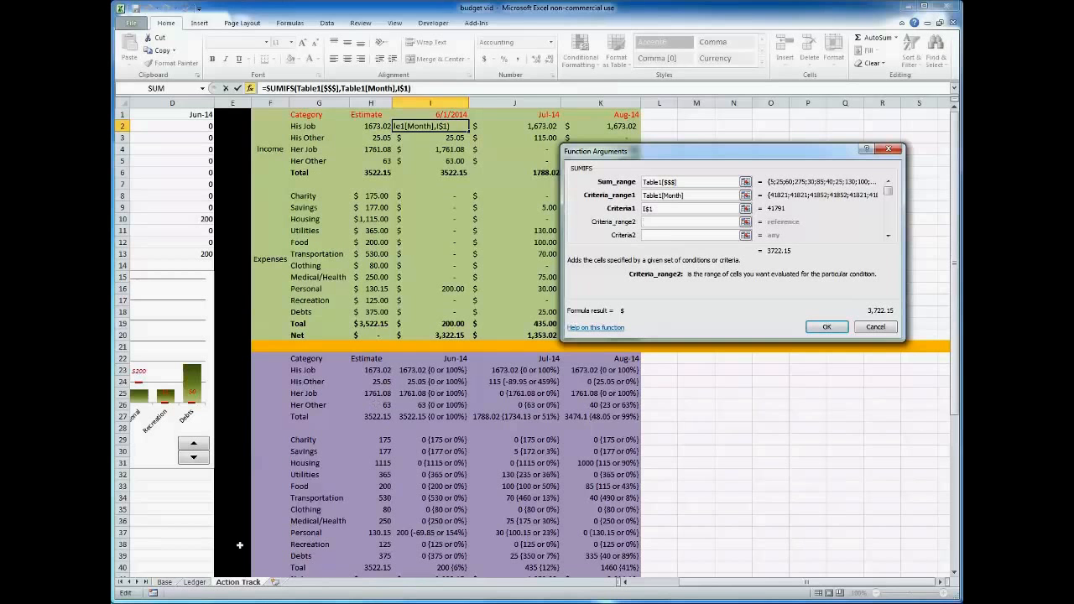
left_click(198, 585)
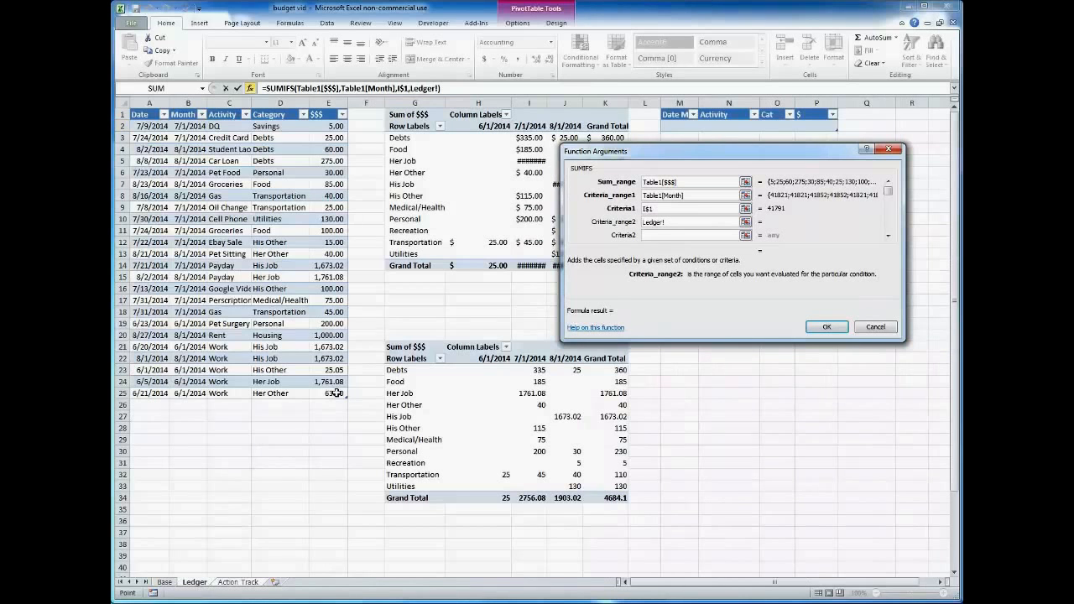
left_click_drag(277, 126, 274, 392)
left_click(663, 235)
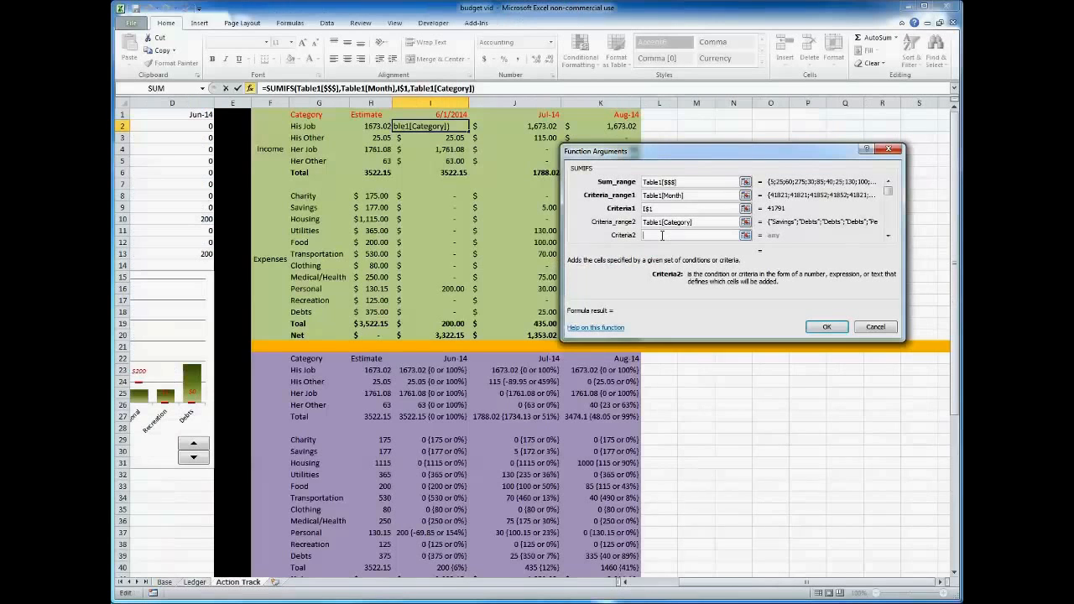
left_click(312, 125)
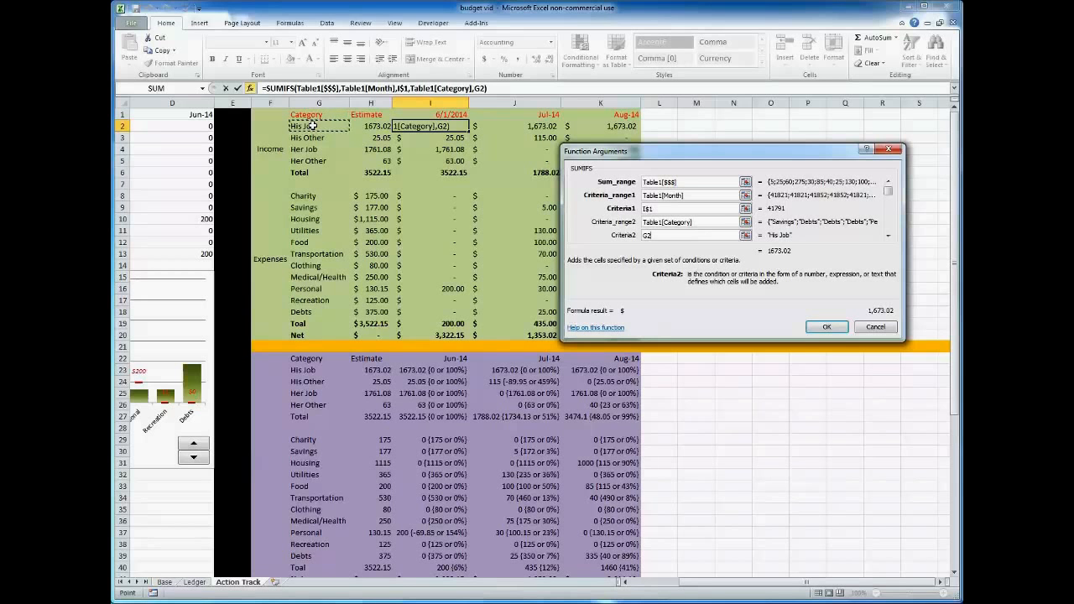
left_click(644, 239)
type("$")
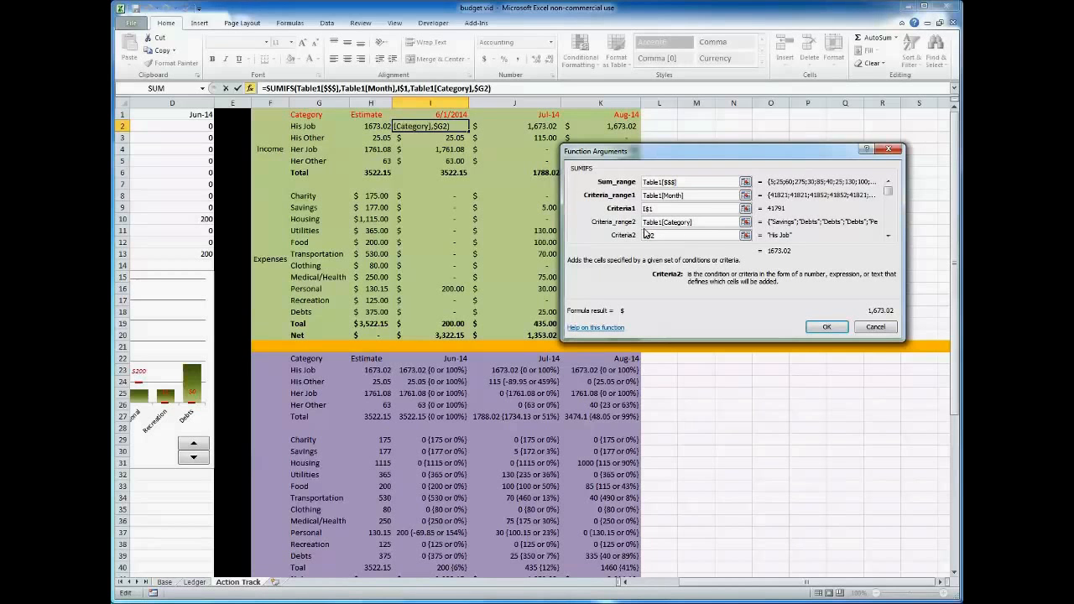
left_click(823, 327)
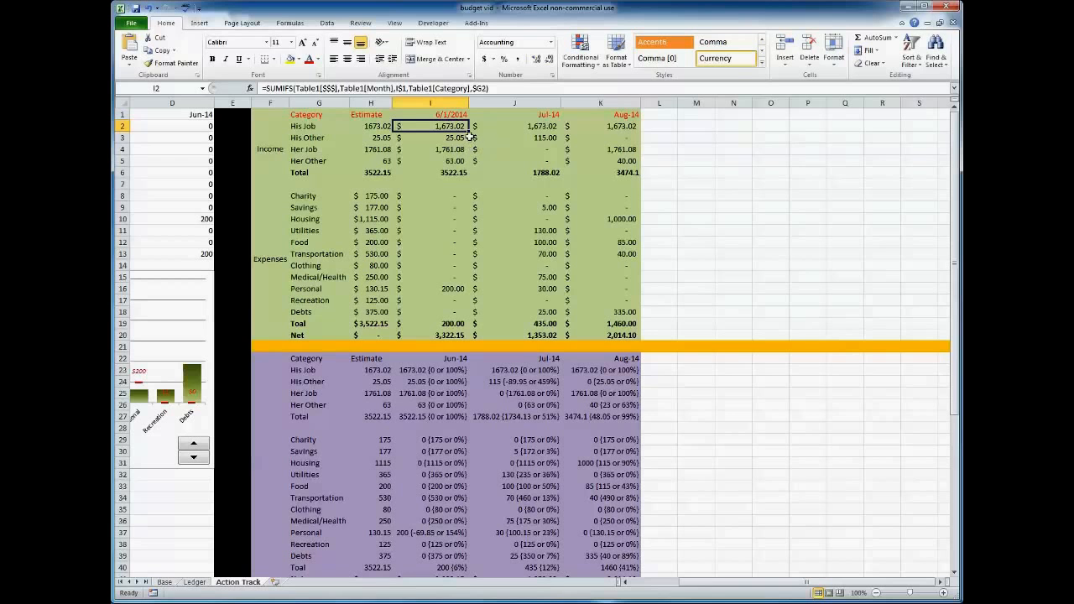
Fill the SUMIFS formula from I2 down to I18 and check the expense total formula in I19.
left_click_drag(470, 132, 452, 315)
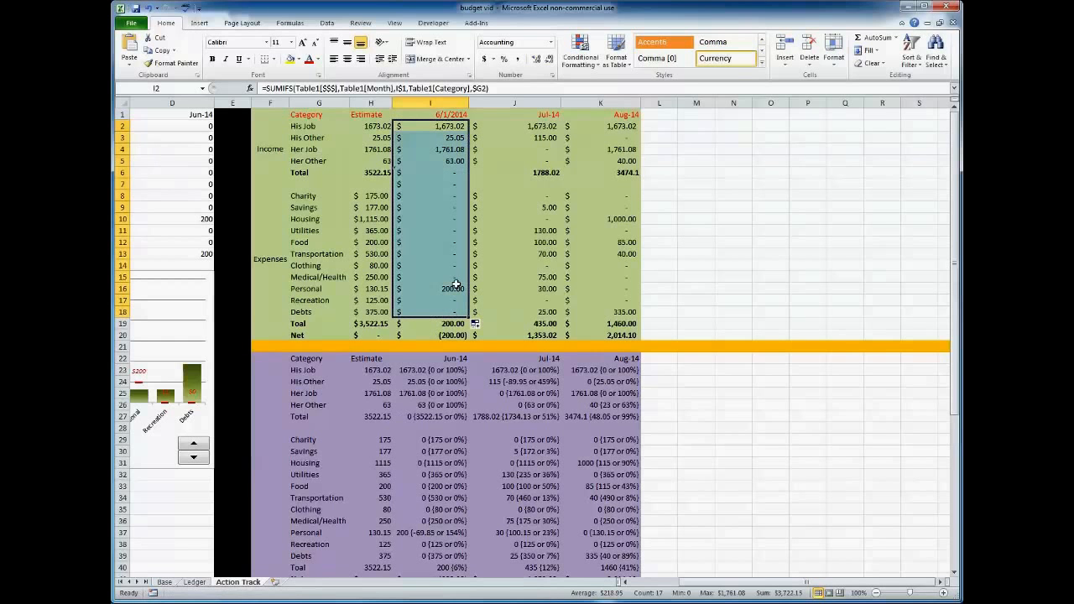
left_click(432, 325)
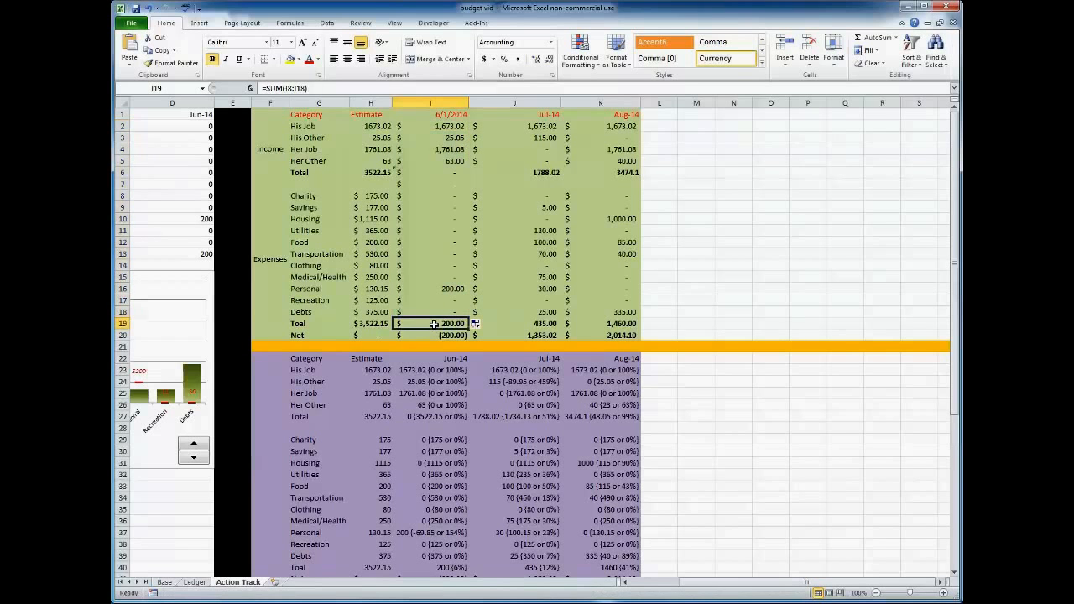
key("alt+equal")
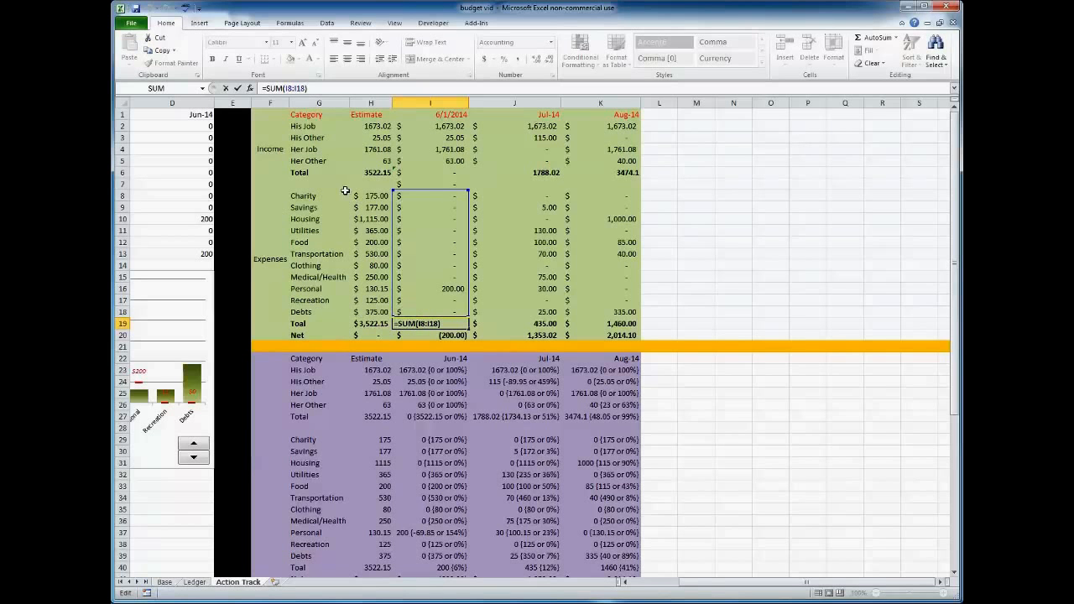
Clear the unwanted SUMIFS formulas from the blank row cell I7 and the income Total cell I6.
left_click(435, 183)
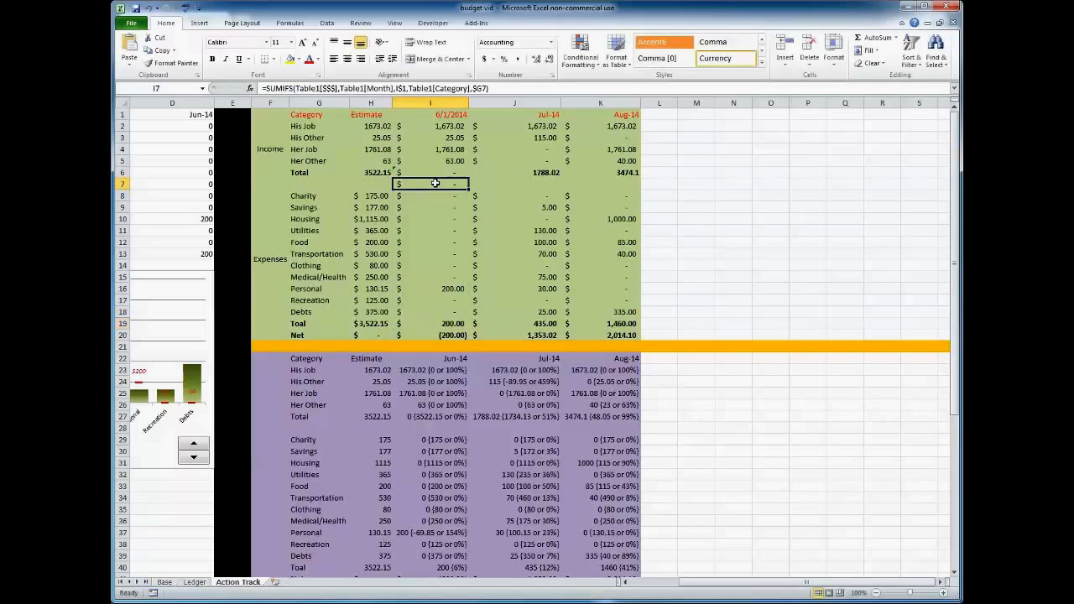
left_click_drag(278, 185, 598, 185)
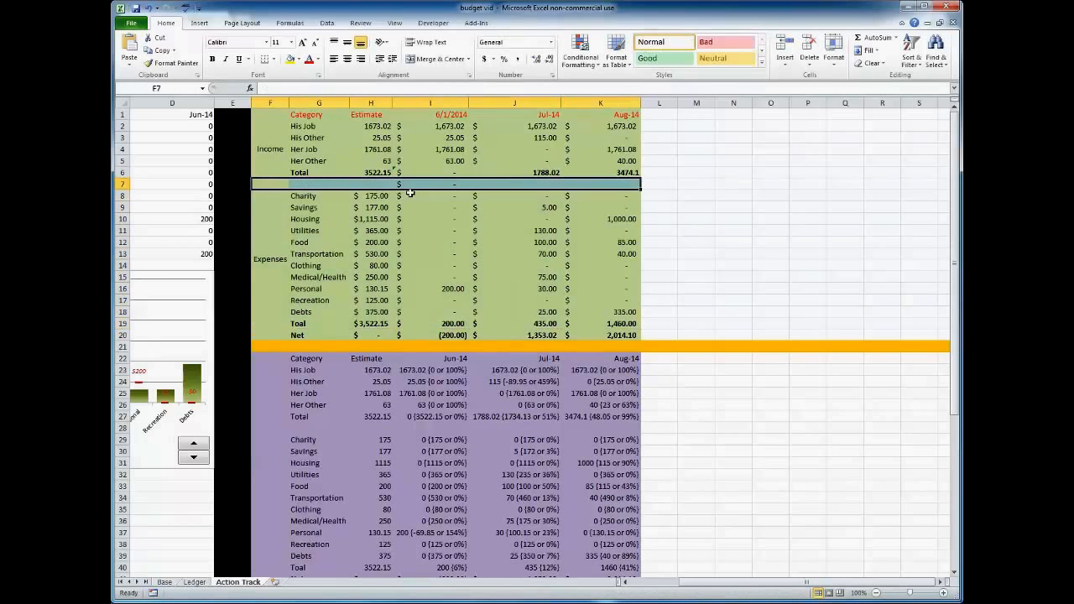
left_click(436, 183)
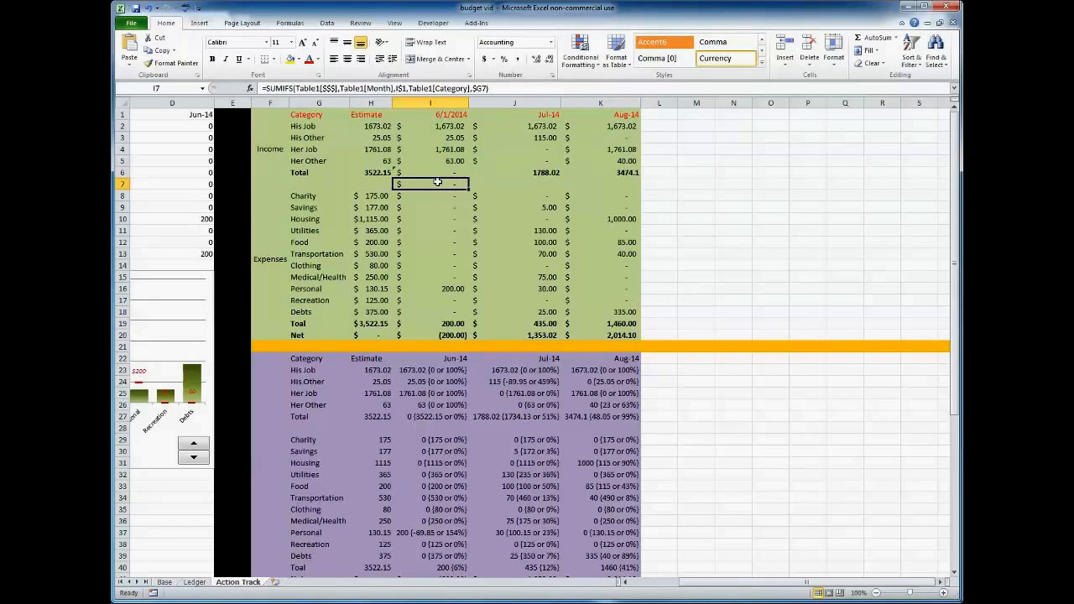
key("Up")
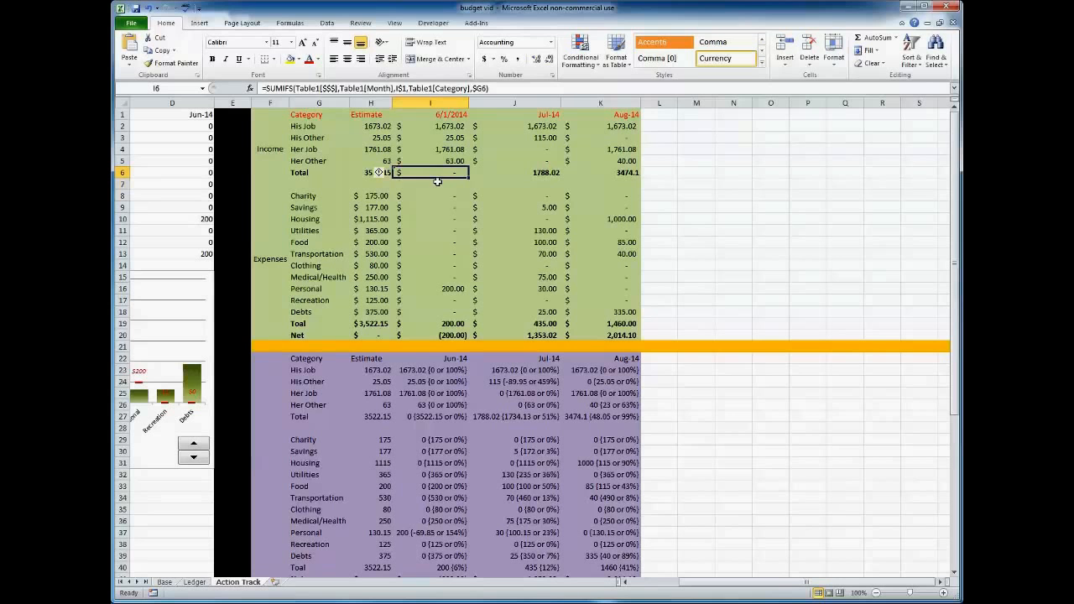
key("Delete")
Copy the income total formula from H6 across into I6.
left_click(375, 172)
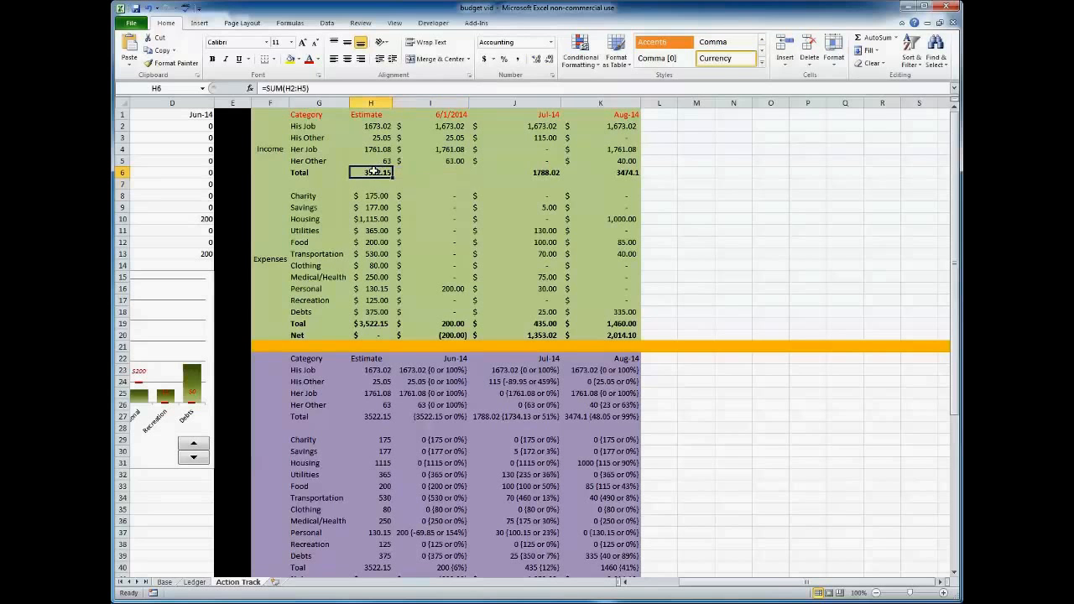
left_click_drag(392, 175, 433, 173)
left_click(434, 173)
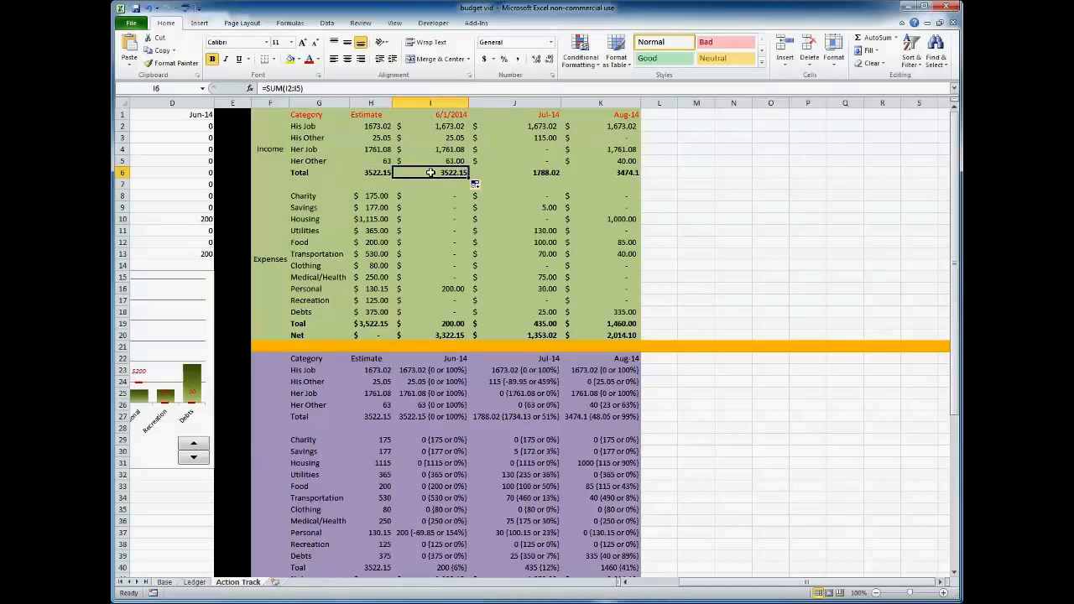
Fill the June formulas I2:I19 across into the July column and inspect the references of the formula in J2.
left_click_drag(430, 126, 550, 331)
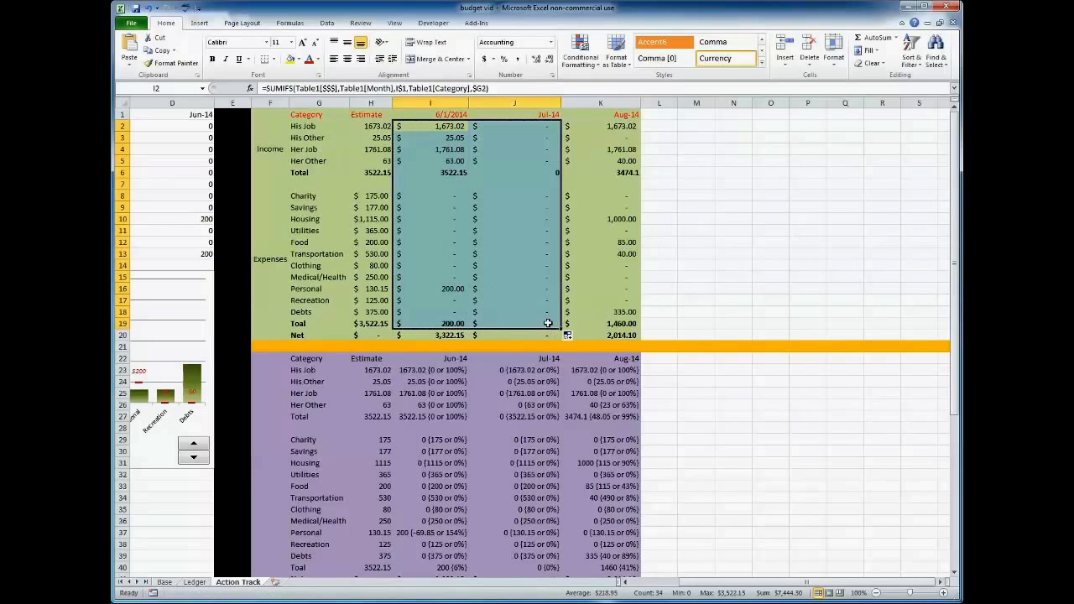
left_click(525, 127)
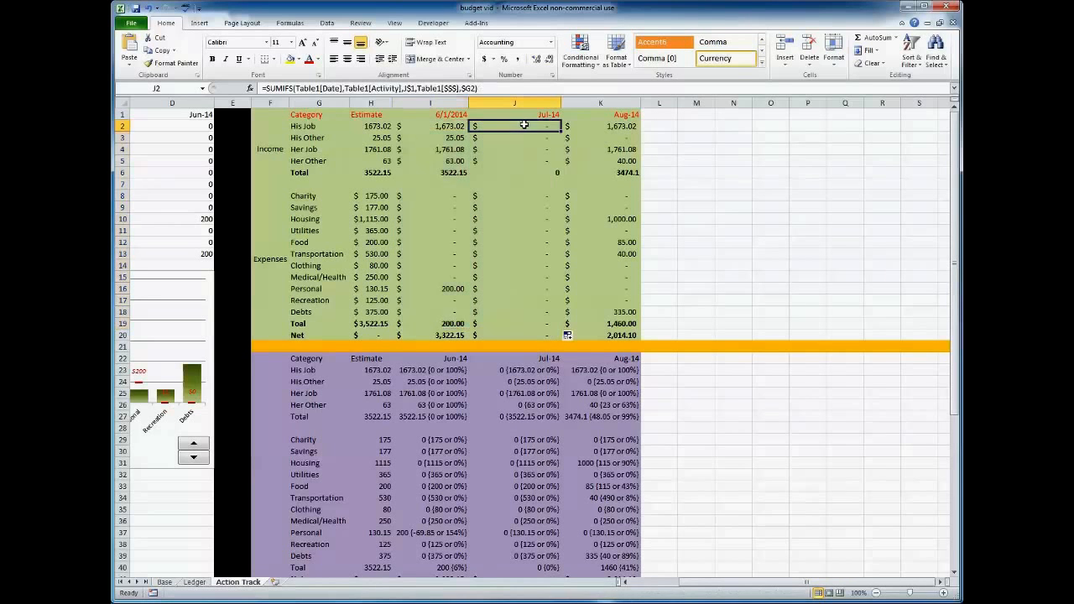
left_click(485, 88)
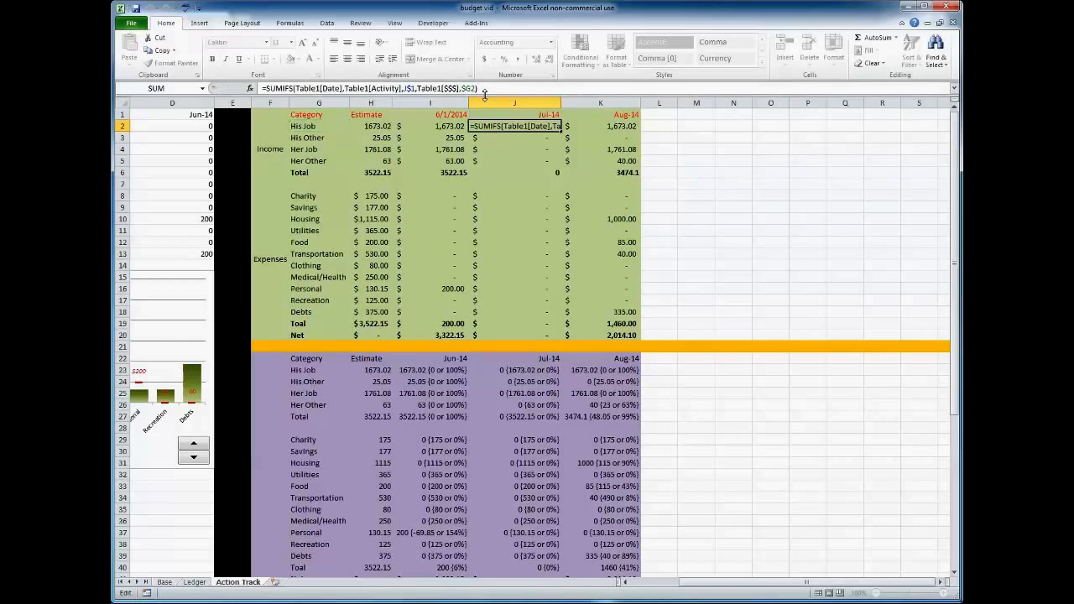
Compare the SUMIFS arguments of the June formula in I2 with those of the July formula in J2.
key("Return")
key("Left")
key("Up")
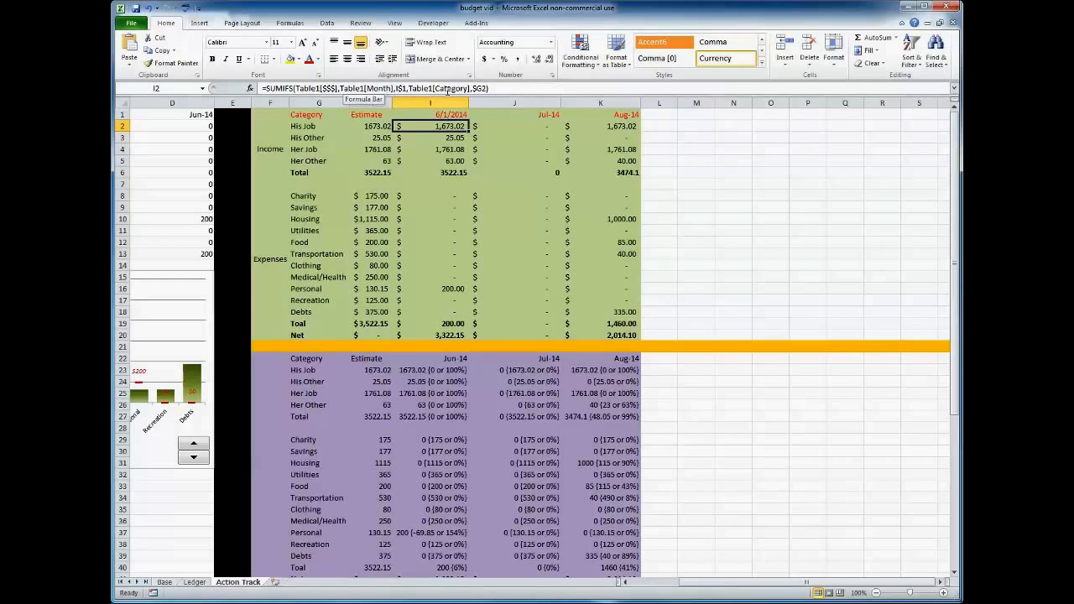
key("Right")
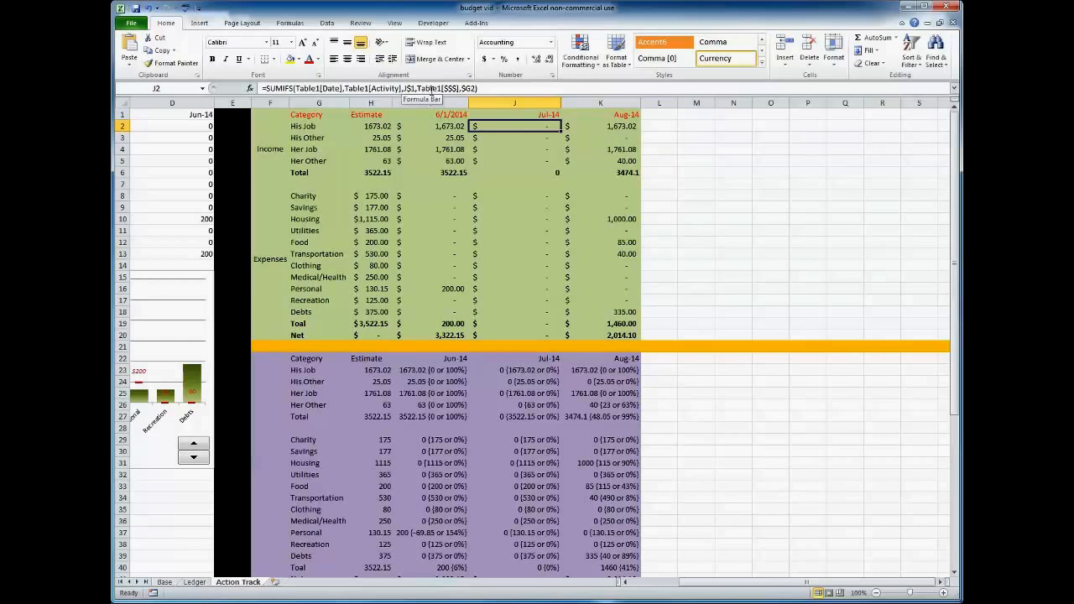
Copy the June formulas in I2:I19 and paste them into the July column starting at J2.
left_click_drag(431, 126, 447, 324)
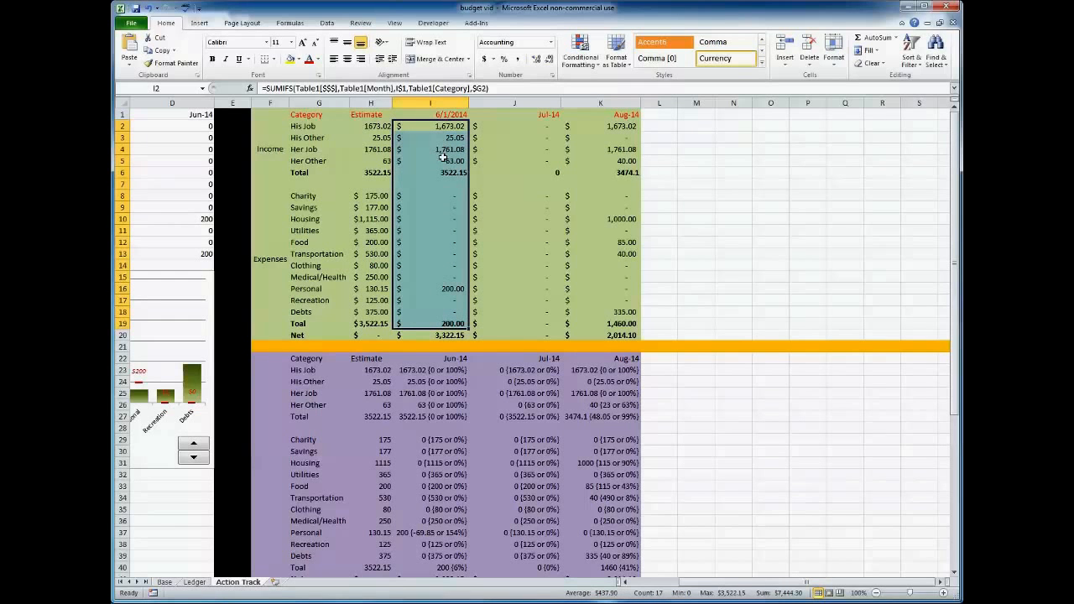
key("ctrl+c")
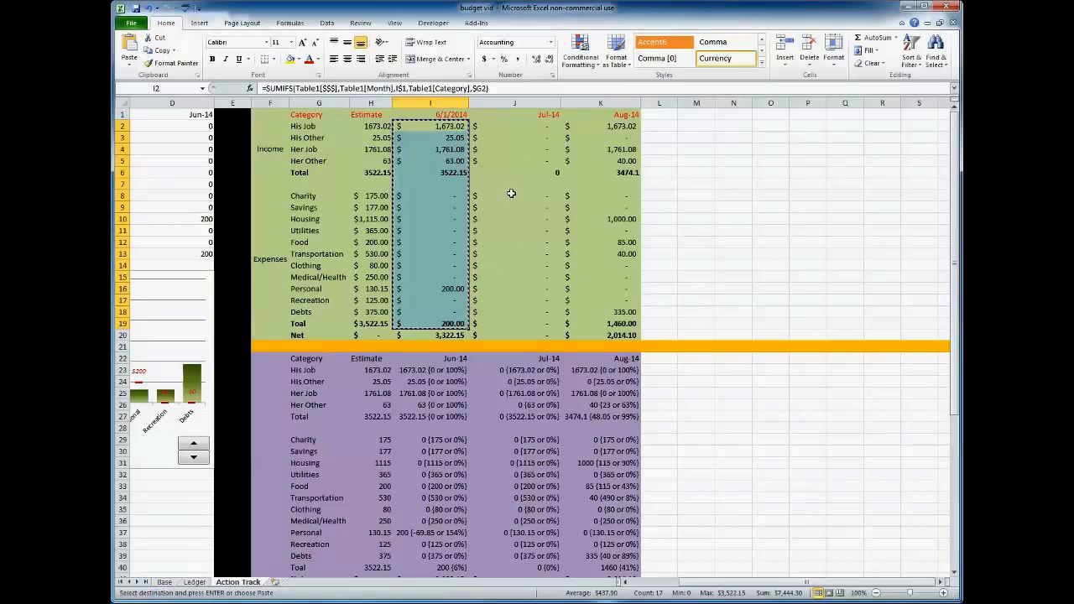
left_click(503, 125)
key("ctrl+v")
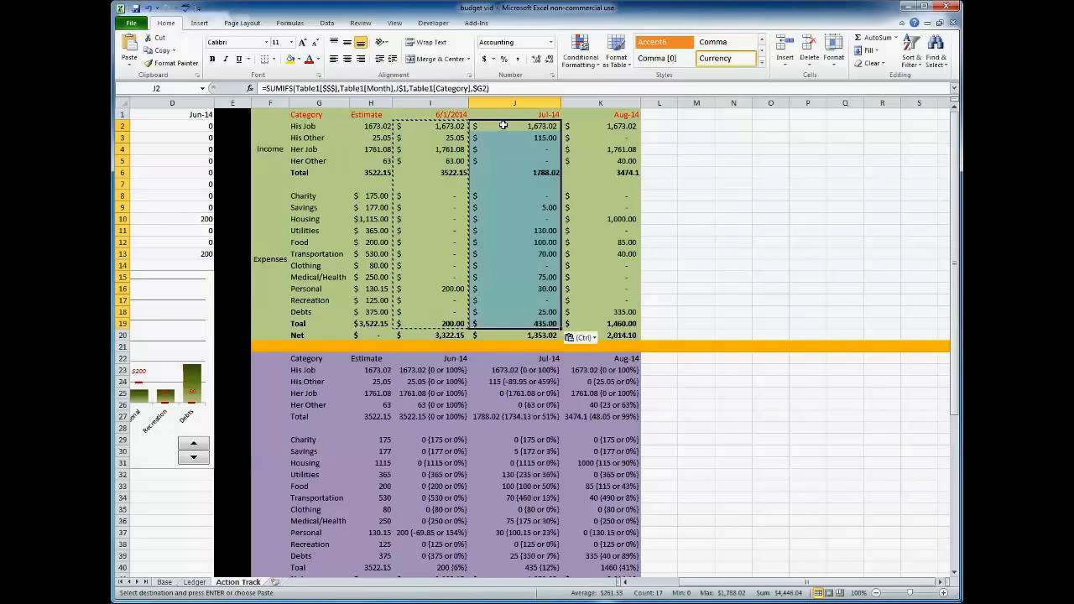
Check the references of the formula in J2 and copy the July formulas J2:J19 into the August column from K2.
left_click(503, 125)
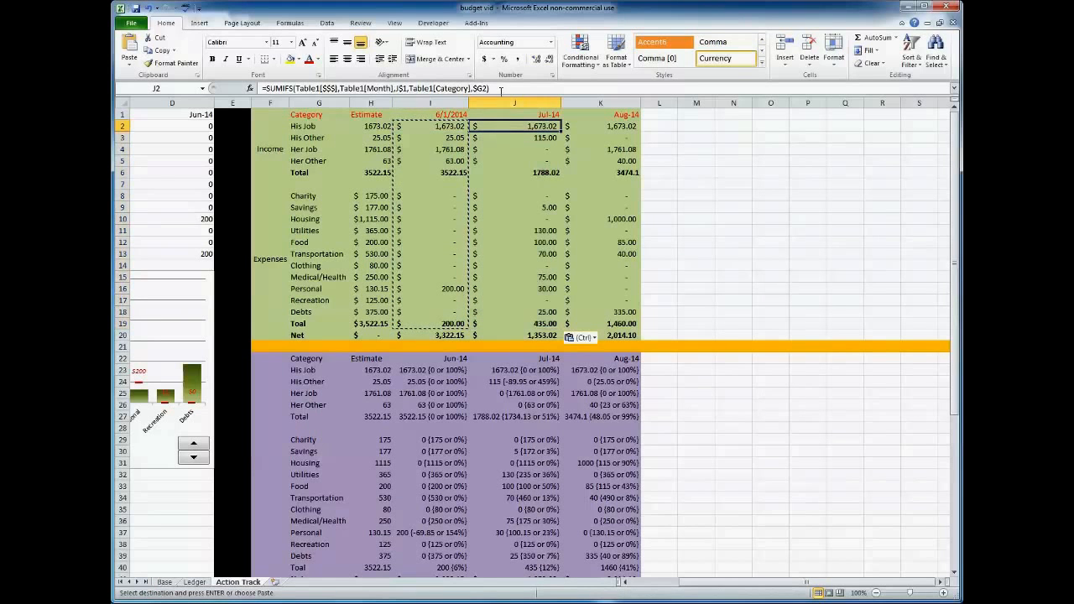
key("F2")
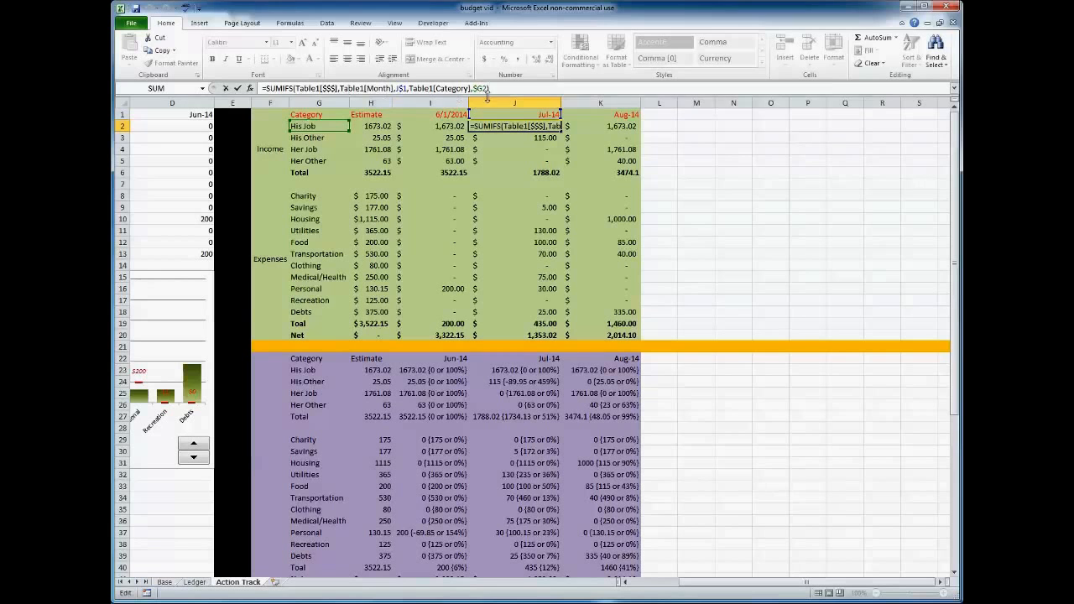
key("Escape")
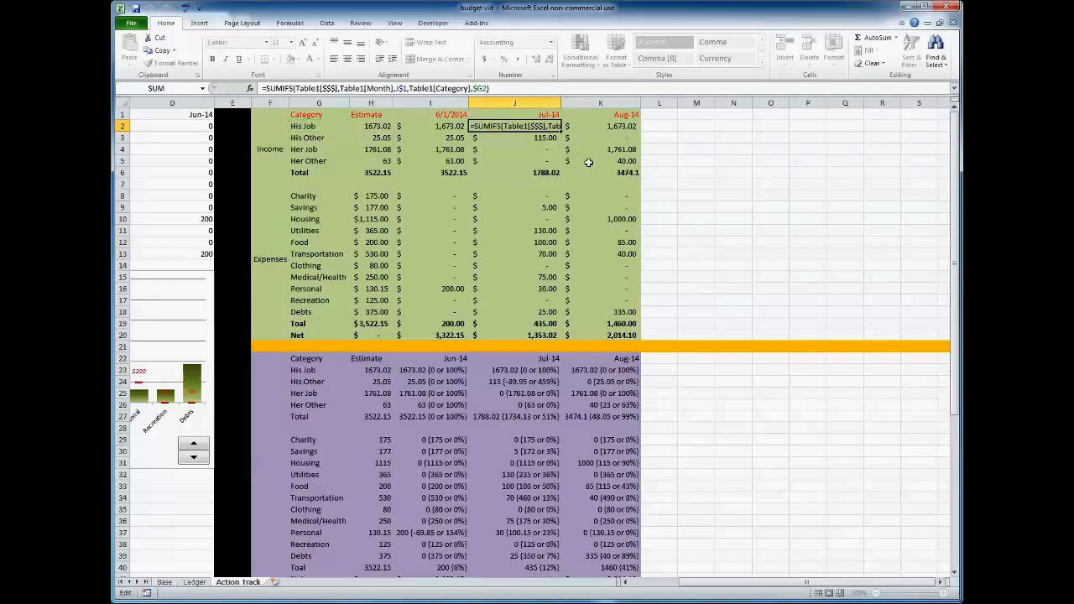
left_click(590, 128)
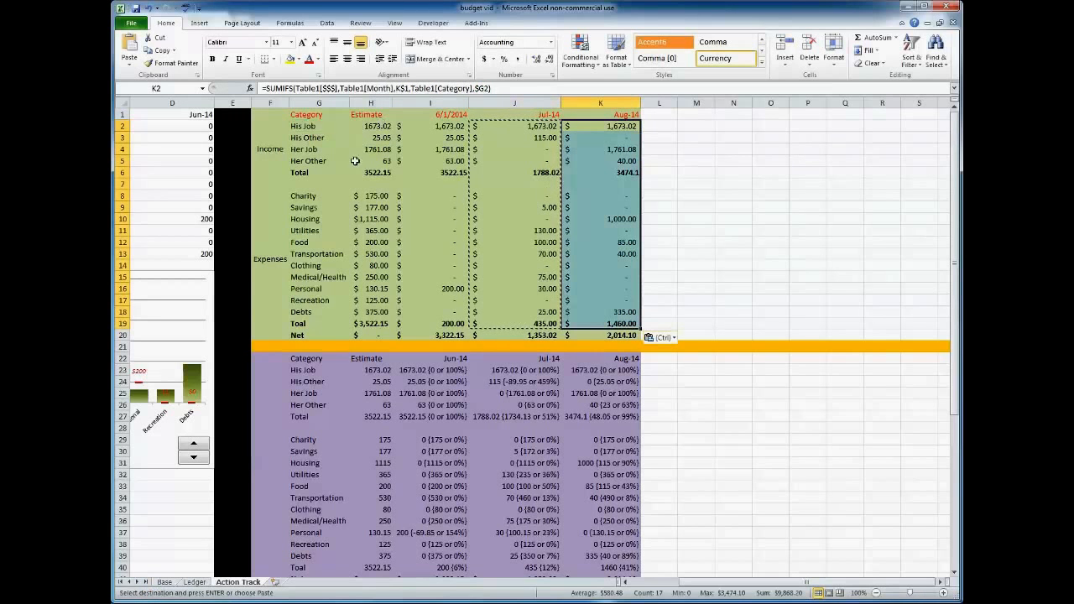
Review the Estimate and June columns for income and expenses, checking the formulas in I3, H8 and I8.
left_click(369, 126)
left_click_drag(363, 138, 370, 311)
left_click_drag(451, 133, 452, 312)
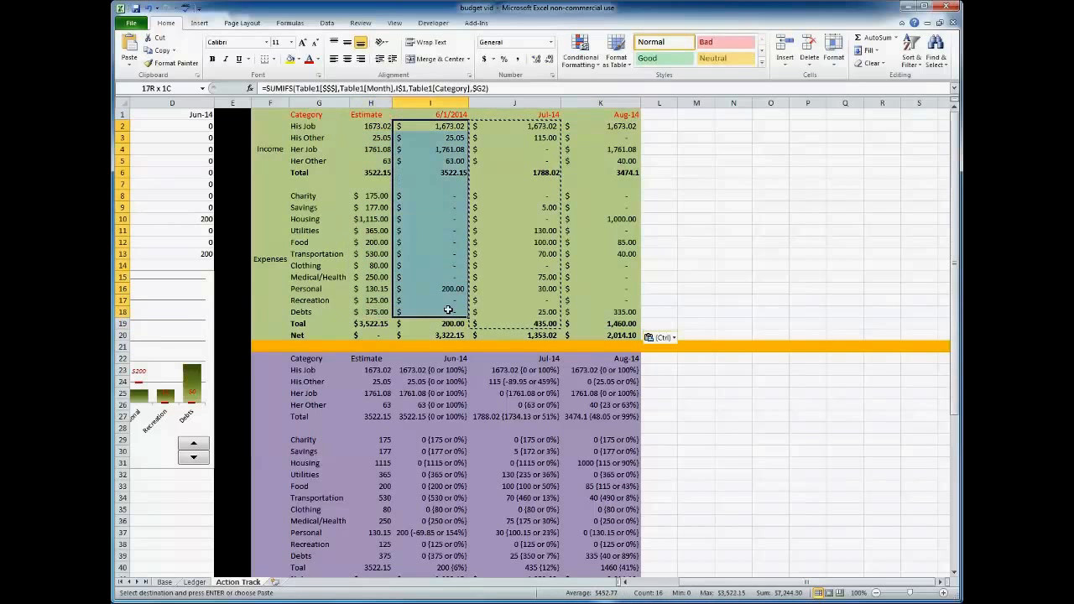
left_click(686, 231)
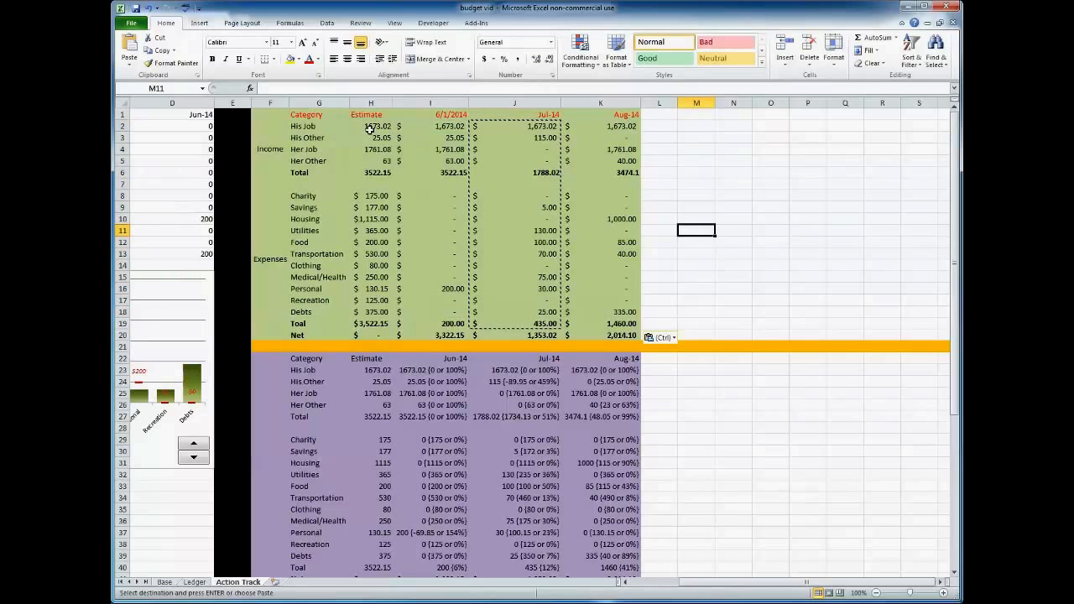
left_click(447, 139)
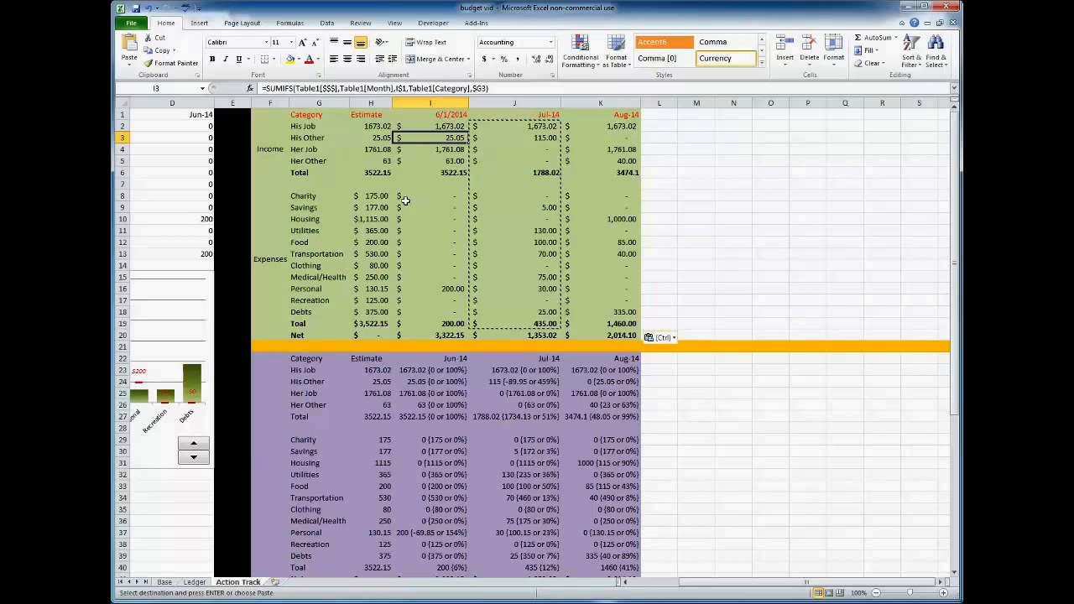
left_click(367, 196)
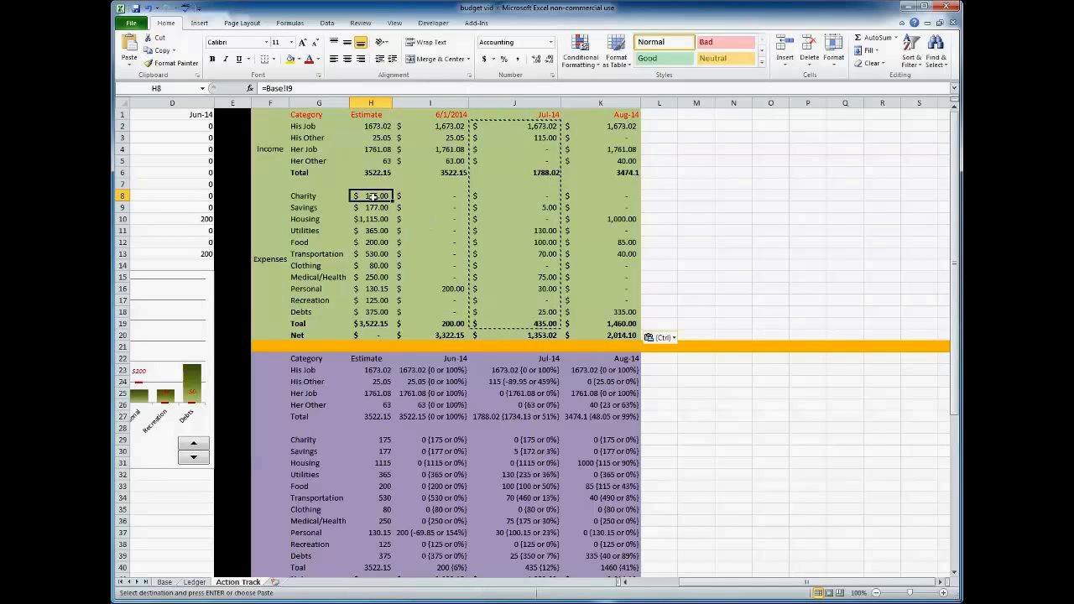
left_click(445, 195)
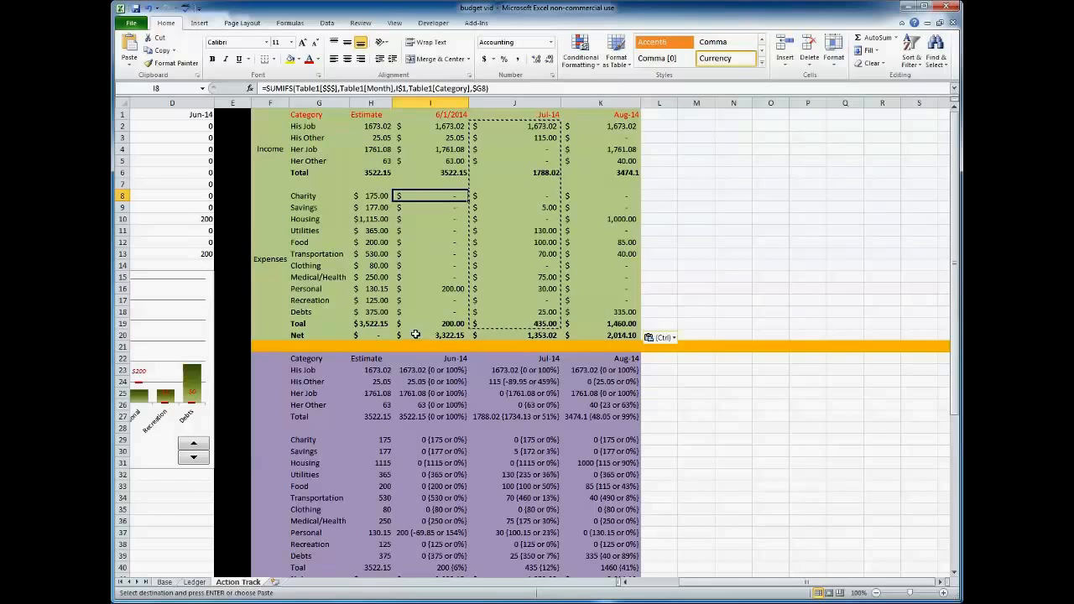
Examine the Category and Estimate columns G22:H41 of the purple comparison table against the green table.
scroll(415, 334, "down", 1)
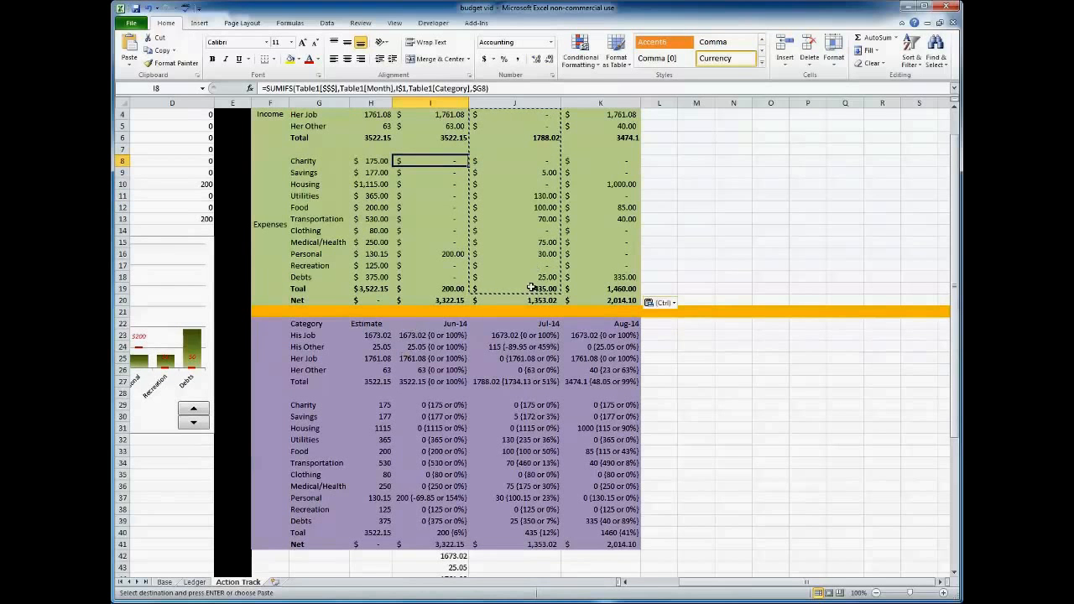
left_click(380, 334)
left_click_drag(380, 334, 317, 542)
left_click_drag(307, 323, 370, 542)
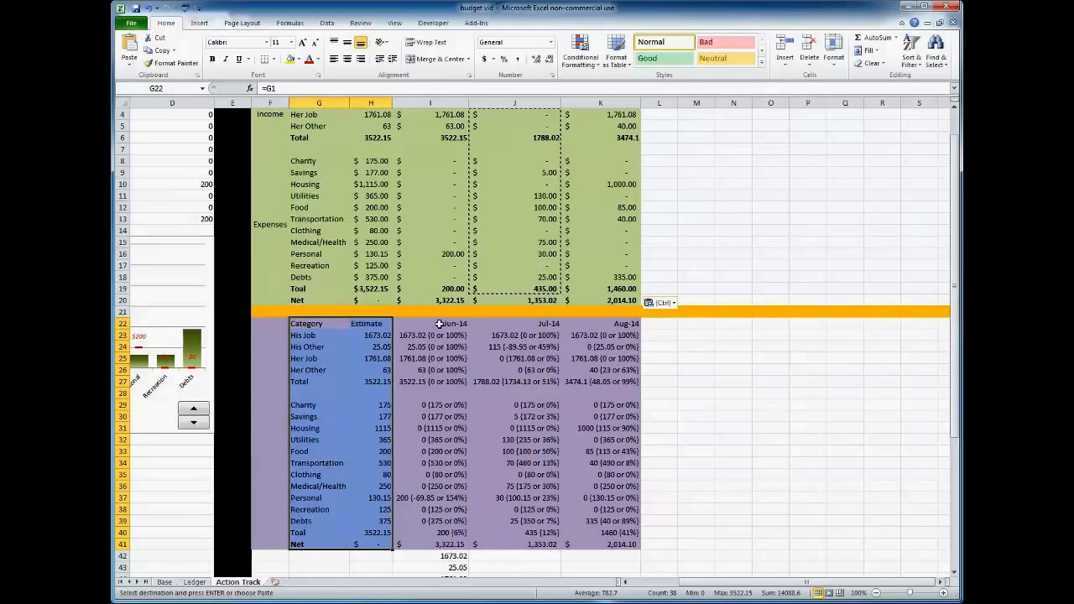
scroll(436, 336, "up", 1)
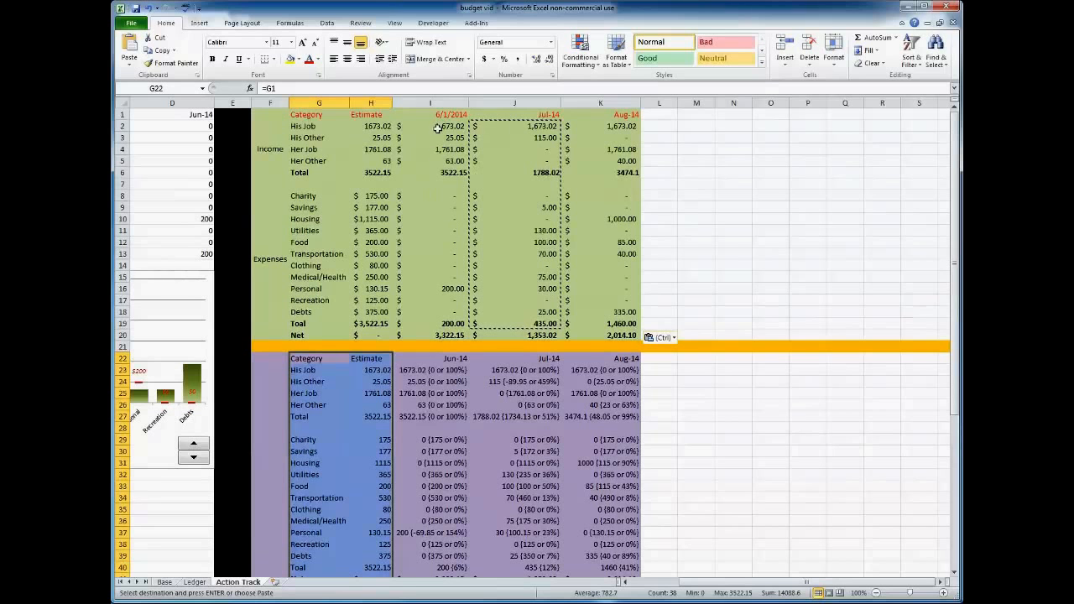
Inspect which cells the combined text and ROUND percentage formula in I23 refers to.
left_click(431, 372)
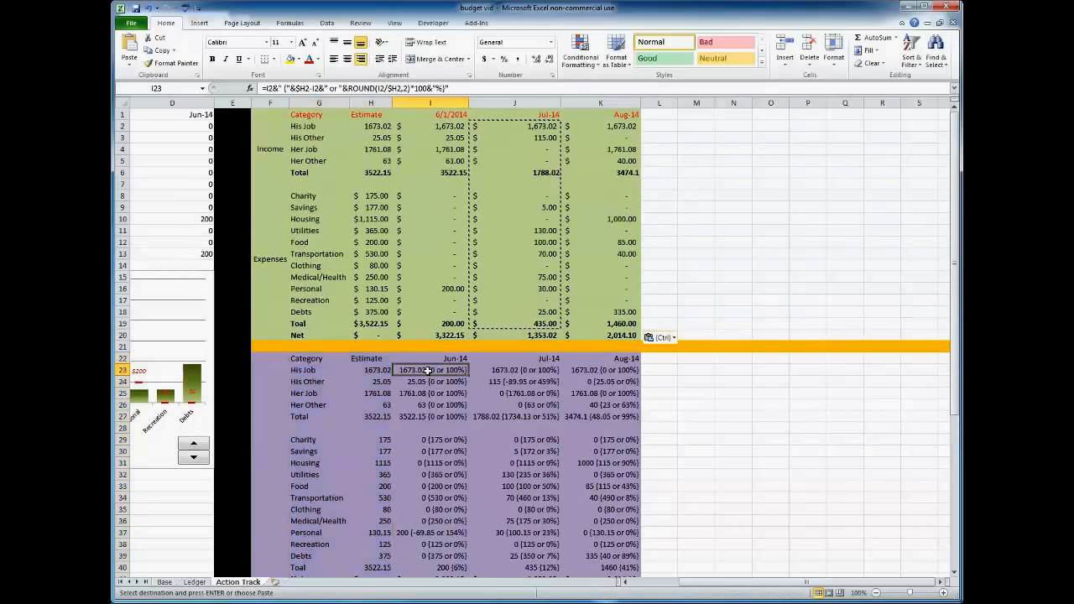
left_click(457, 88)
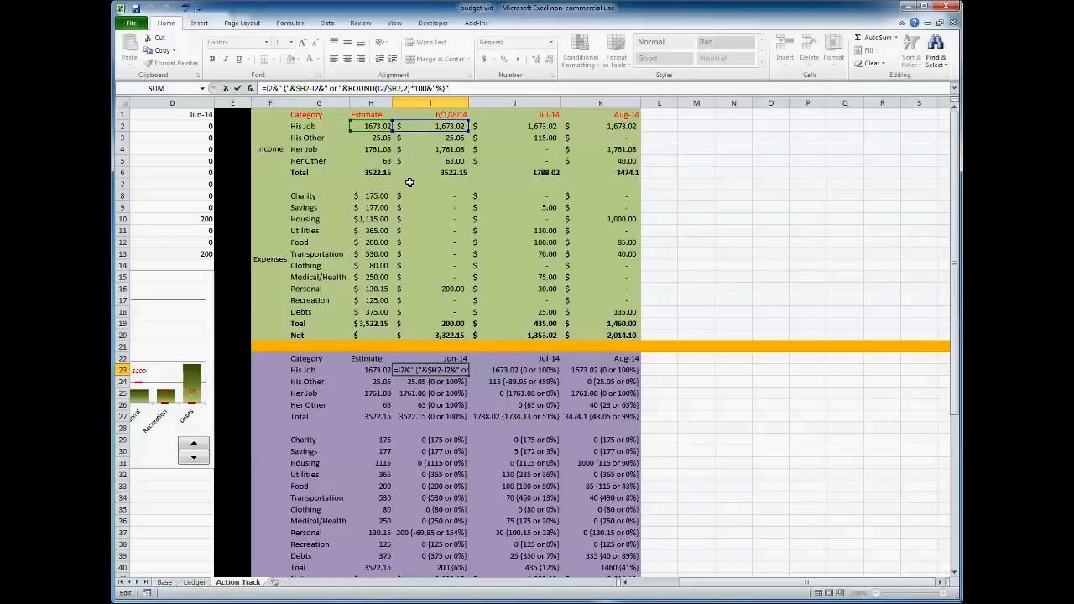
key("Return")
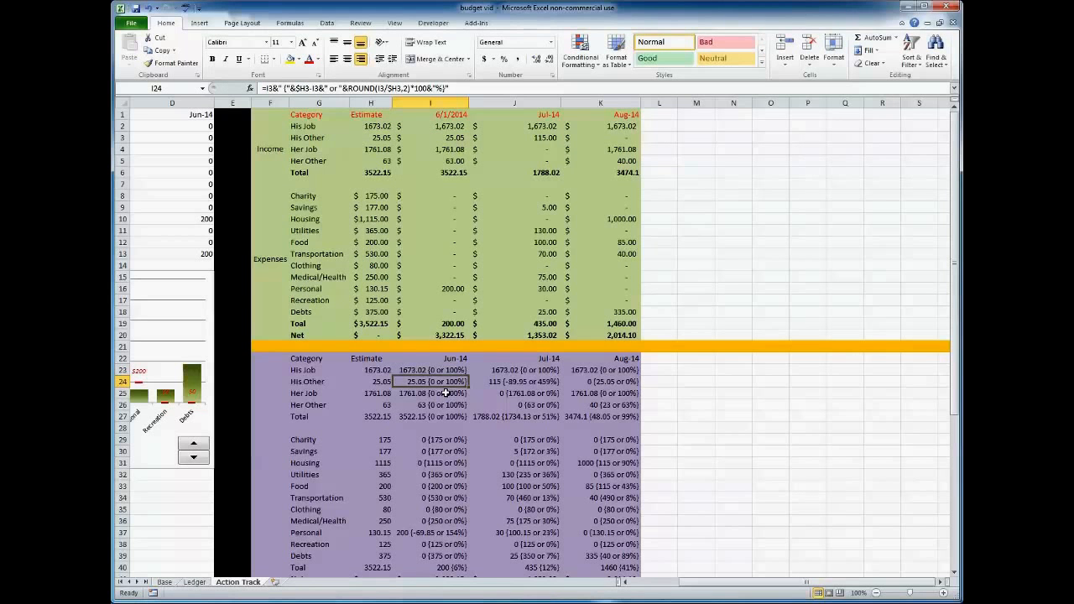
scroll(443, 382, "down", 1)
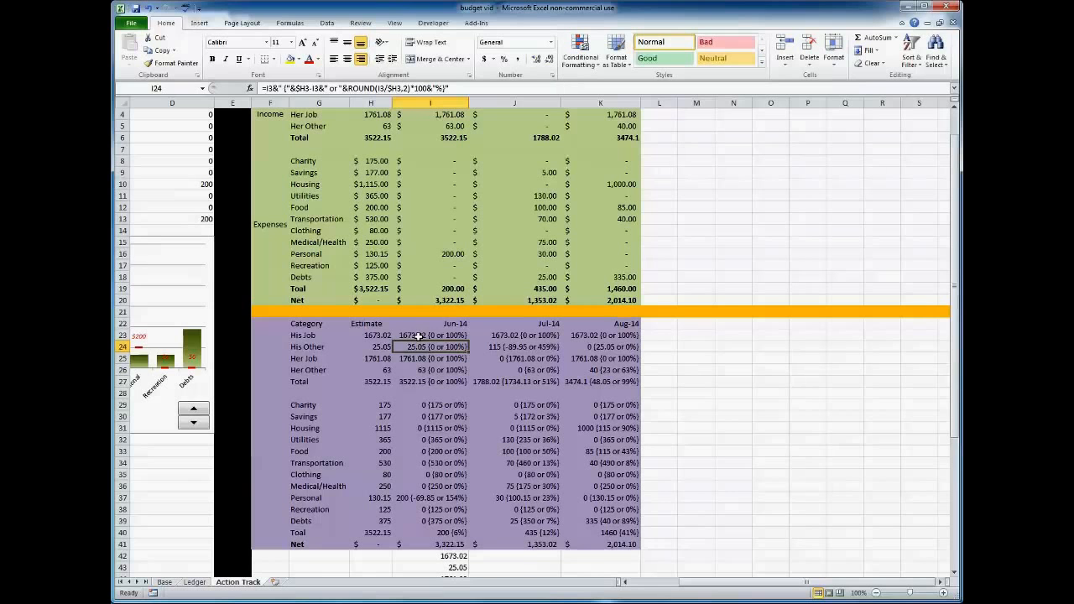
left_click(418, 335)
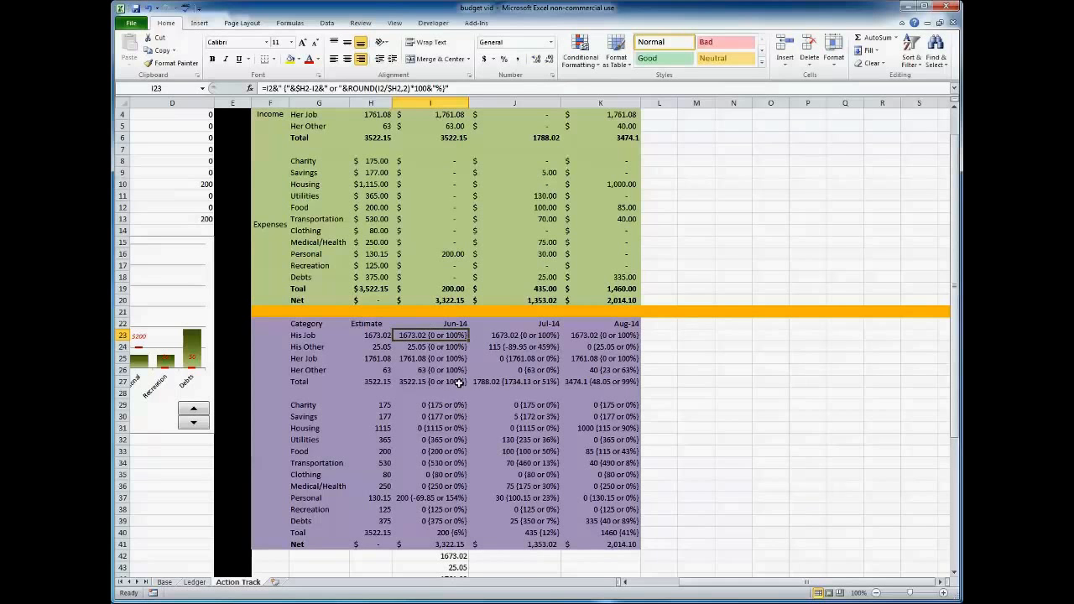
Examine the June comparison entries in I23:I29 and how the & operator joins the parts of the I23 formula.
left_click(660, 363)
left_click(454, 336)
left_click_drag(424, 336, 429, 371)
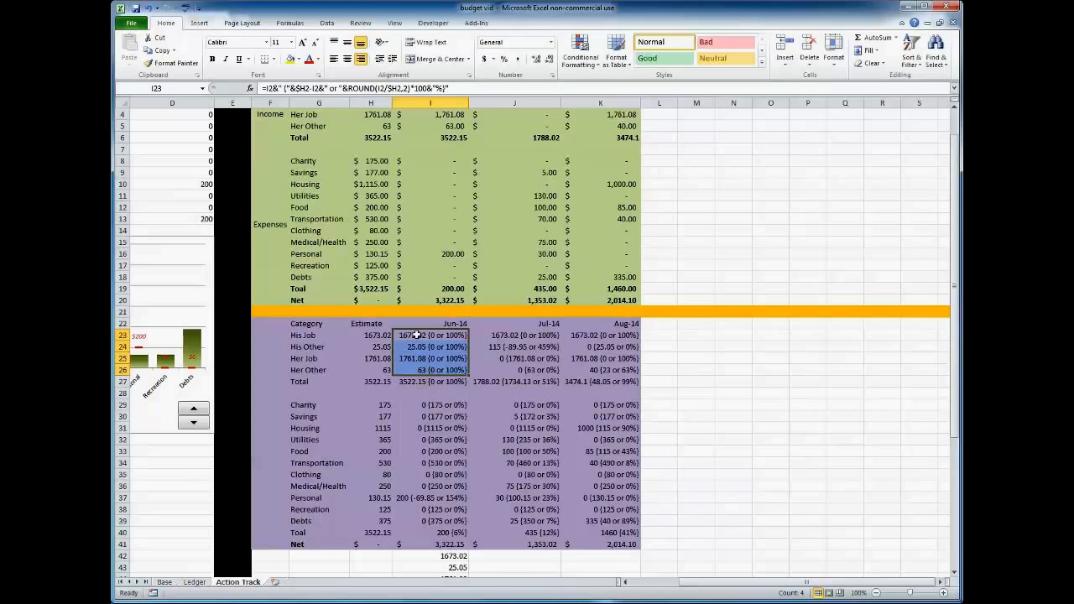
left_click_drag(417, 337, 420, 408)
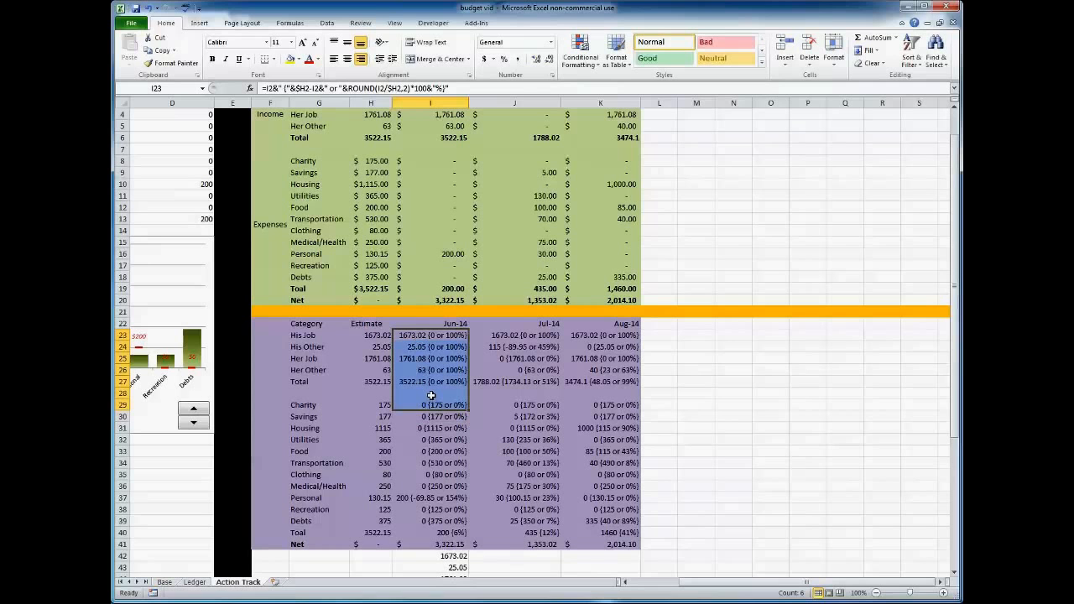
left_click(433, 335)
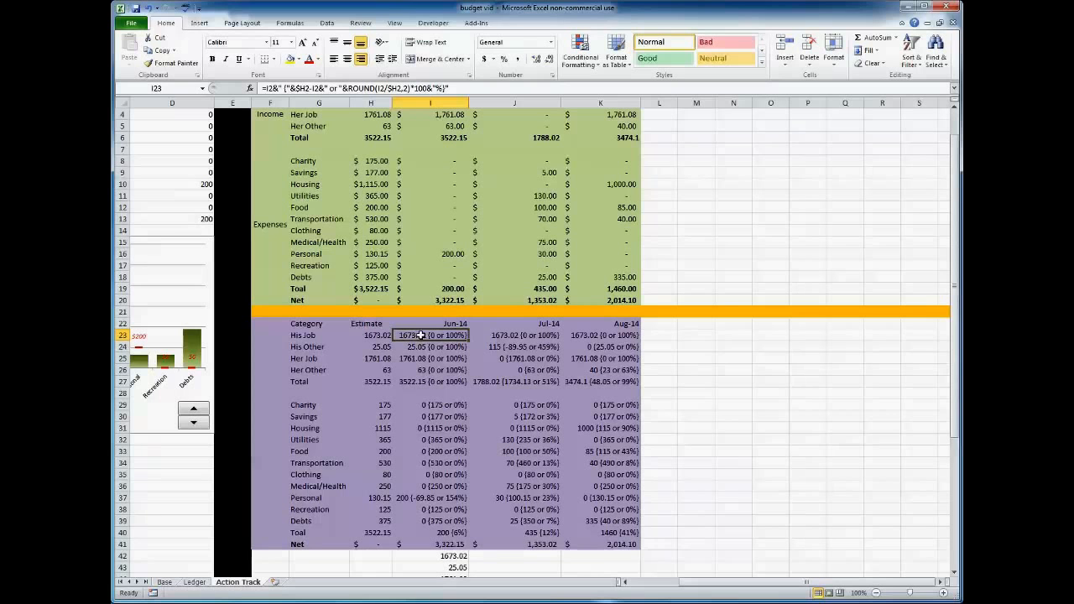
left_click(462, 88)
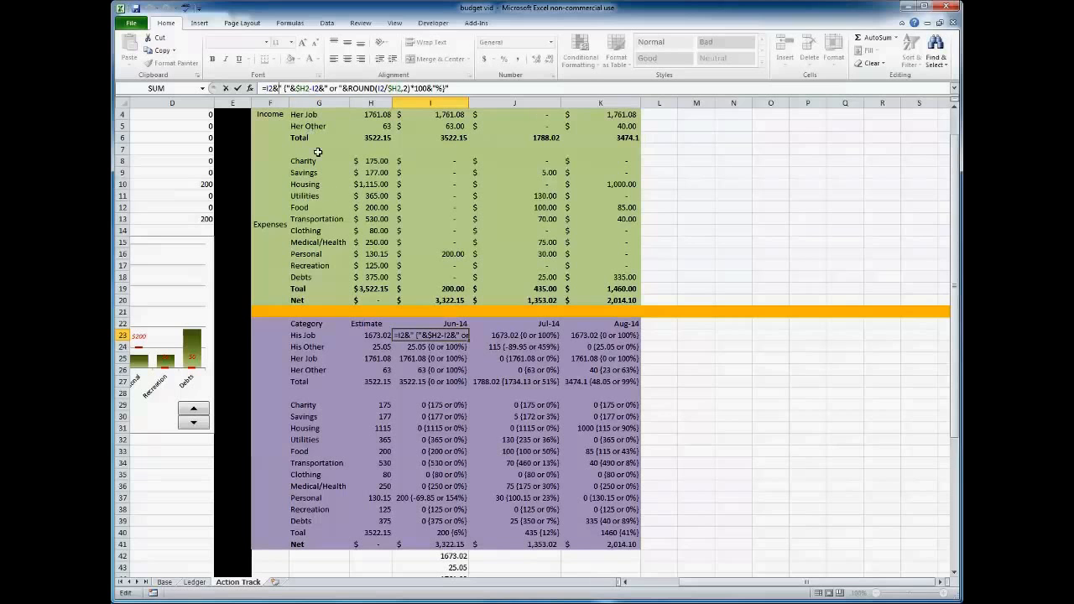
key("ctrl+Return")
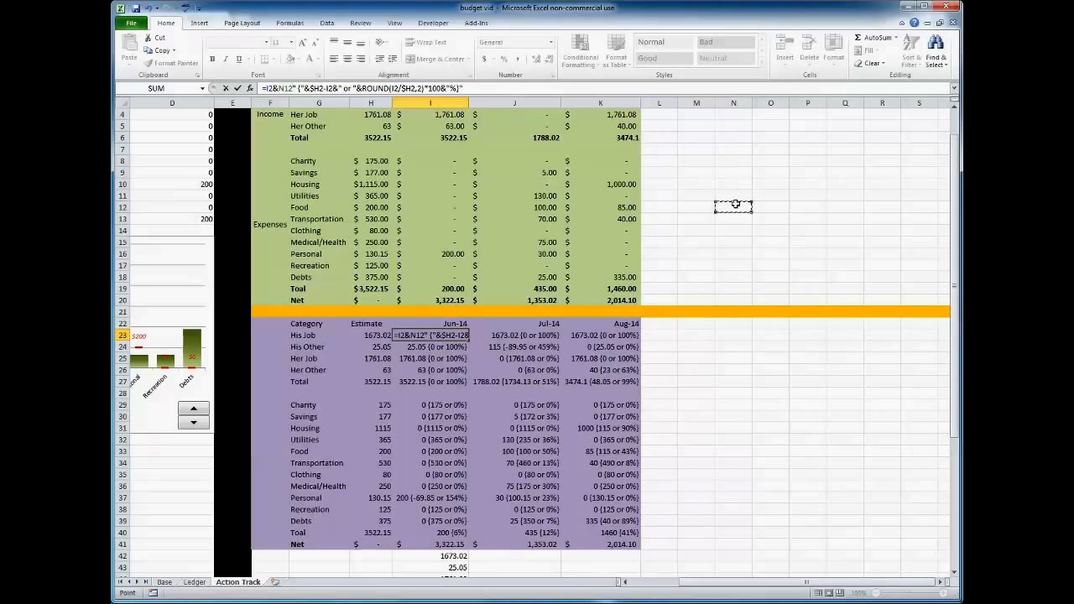
Enter the sample letters b in cell N12 and a in cell O12.
left_click(735, 204)
type("b")
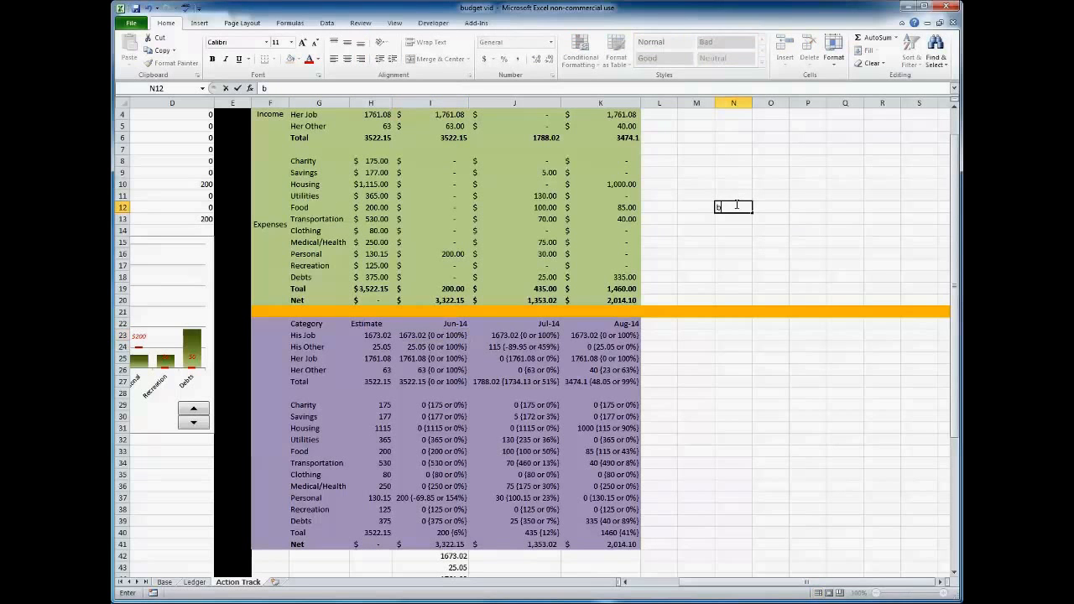
key("Tab")
type("a")
key("Tab")
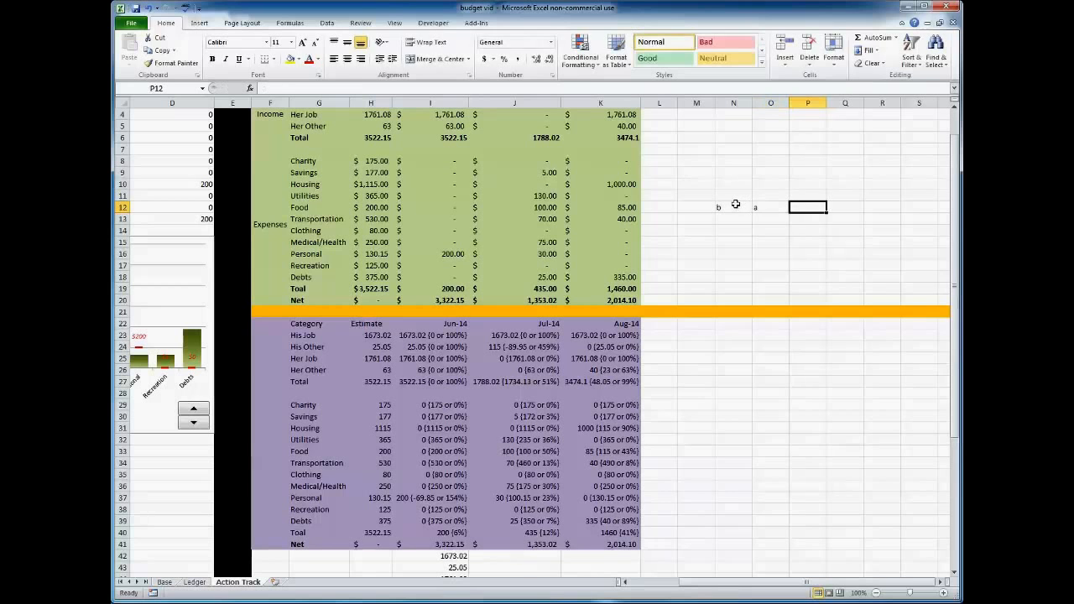
Join the two sample letters in P12 with the formula =CONCATENATE(N12,O12).
type("=")
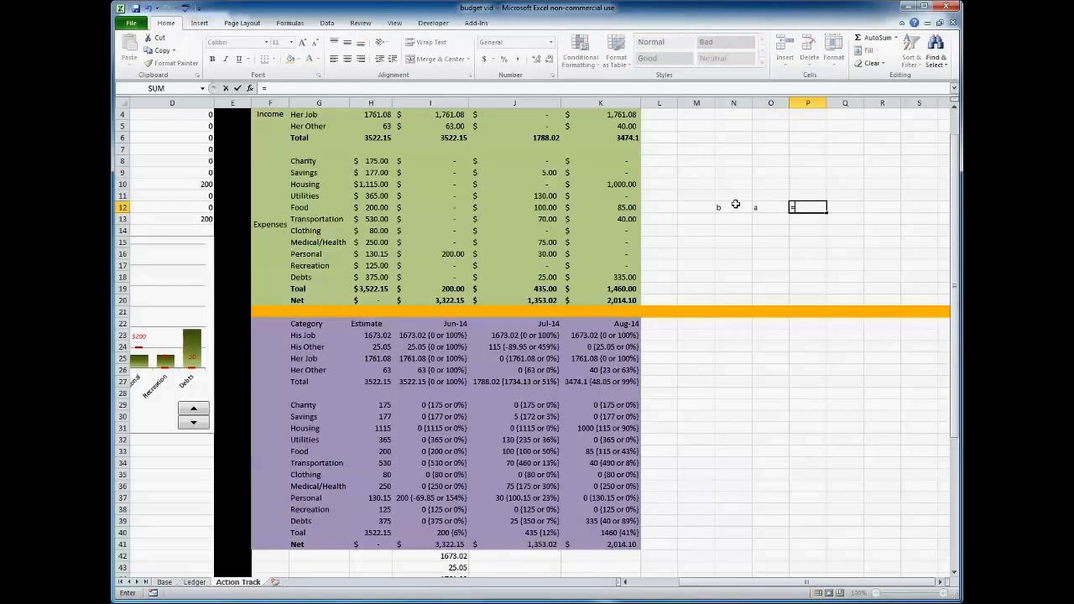
type("CONCATENATE(")
left_click(724, 207)
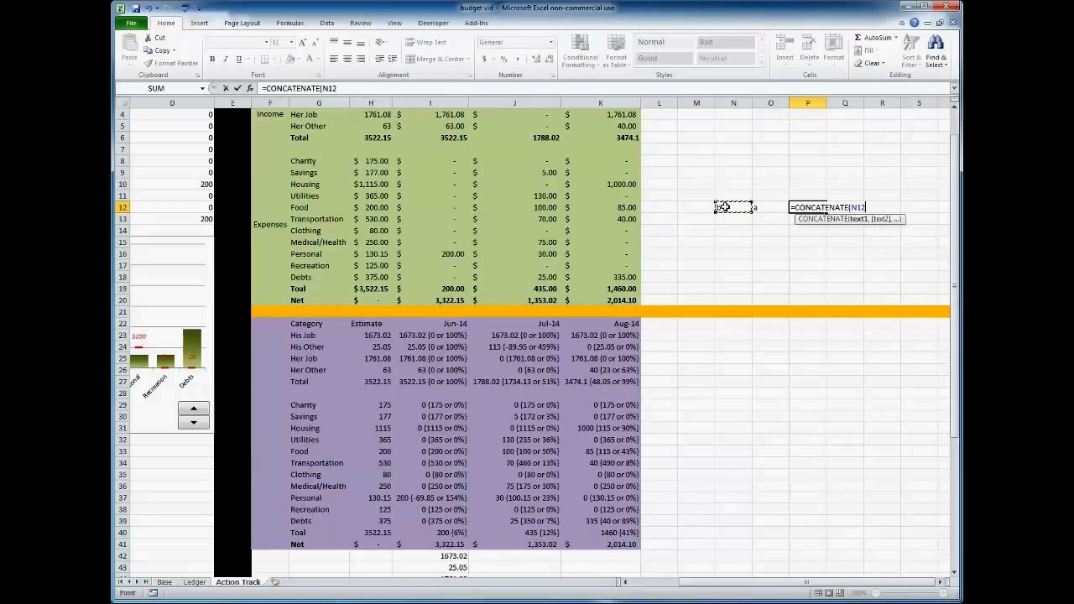
type(",")
left_click(773, 208)
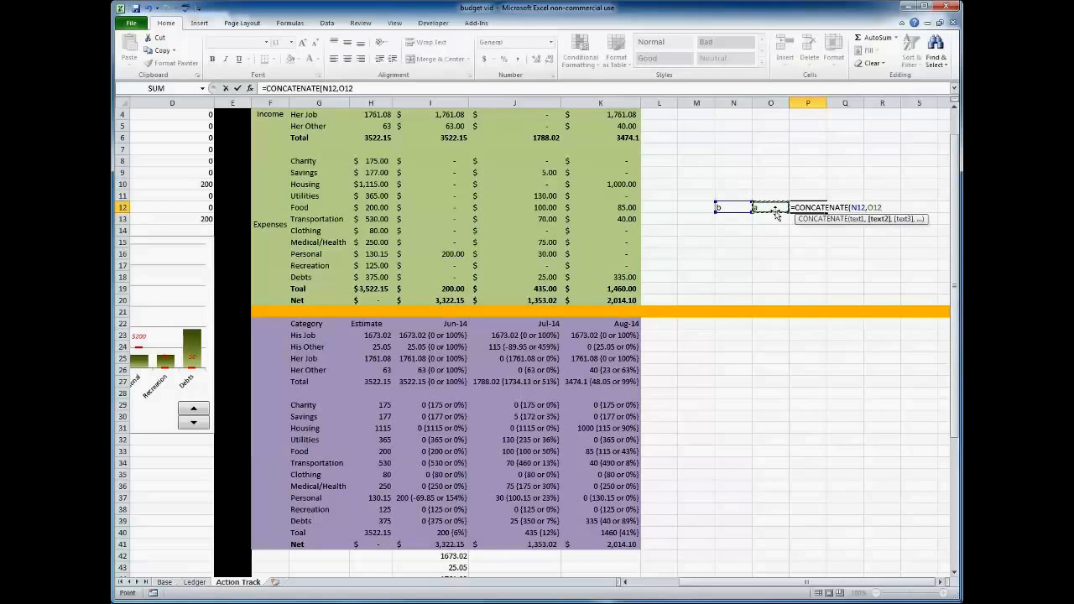
type(")")
key("Return")
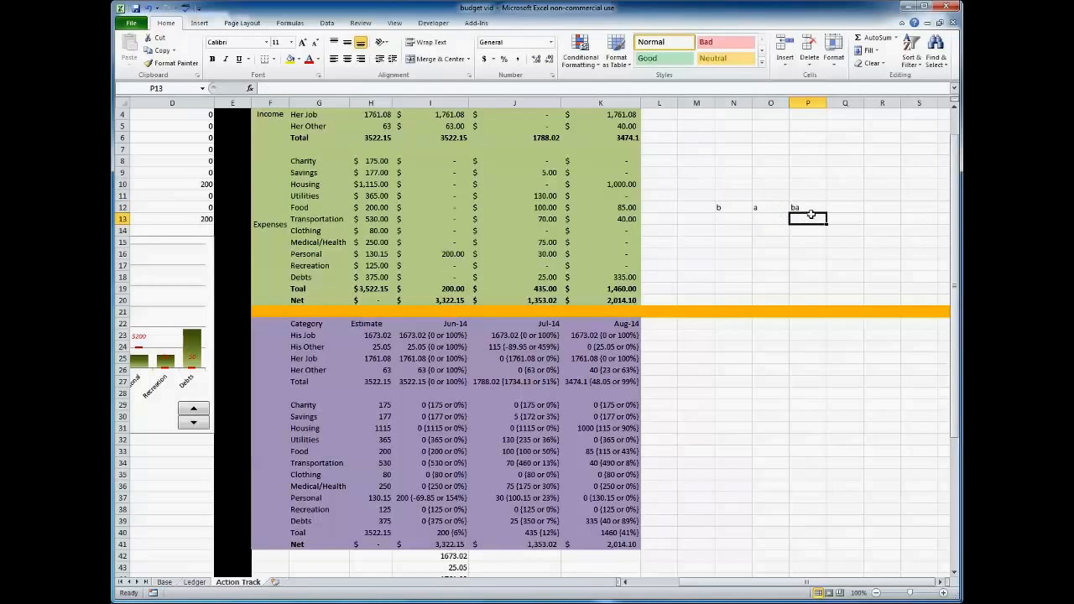
Join the two sample letters in P13 with the formula =N12&O12.
type("=")
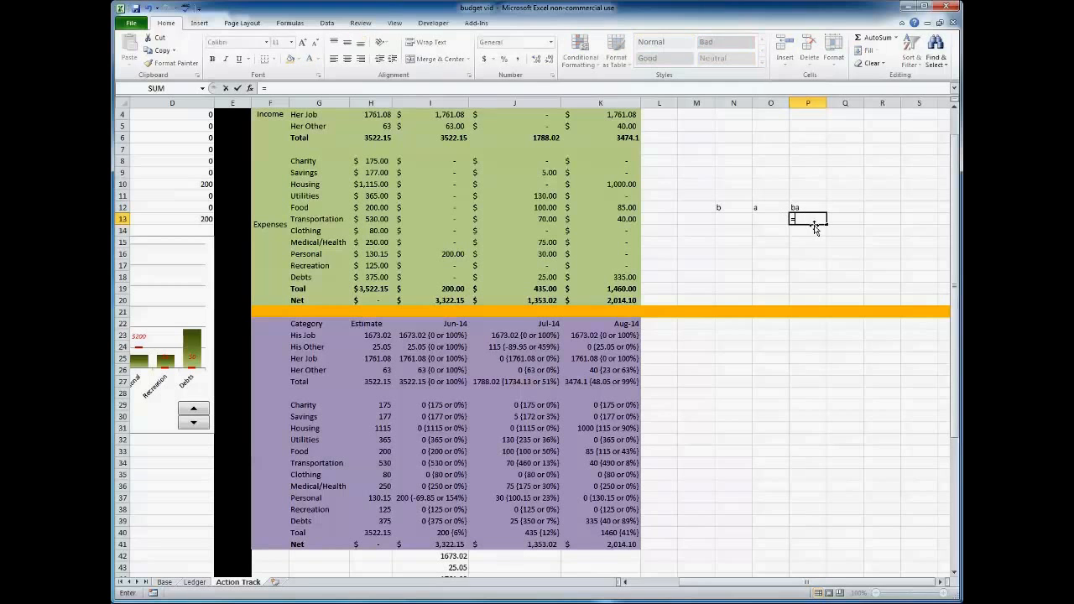
left_click(737, 207)
type("&")
left_click(762, 208)
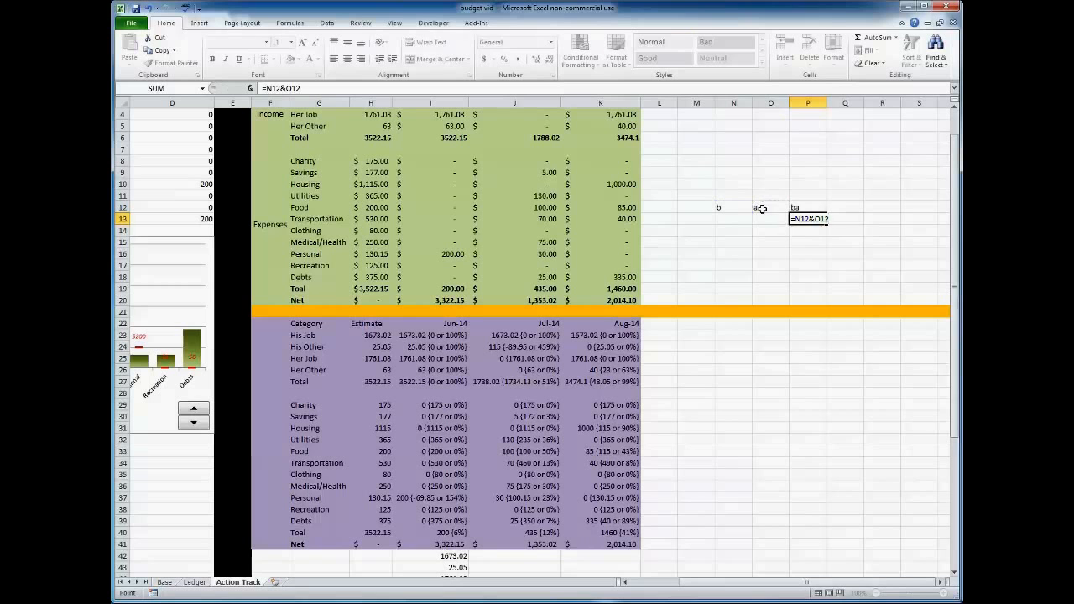
key("Return")
left_click(810, 221)
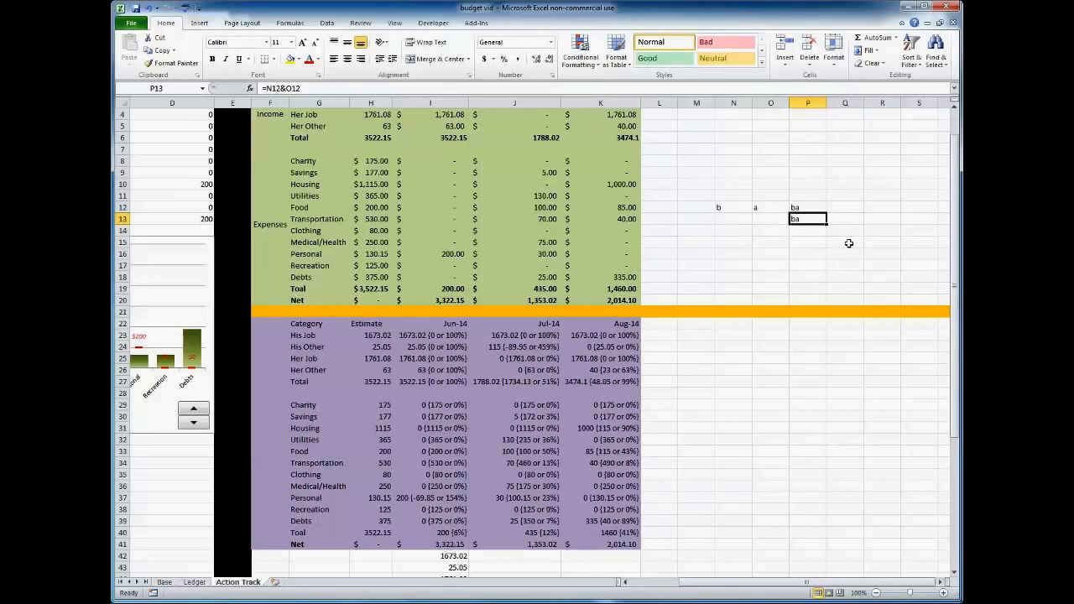
Open the June His Job comparison formula in I23 and examine its opening text parts and referenced cells.
left_click(445, 335)
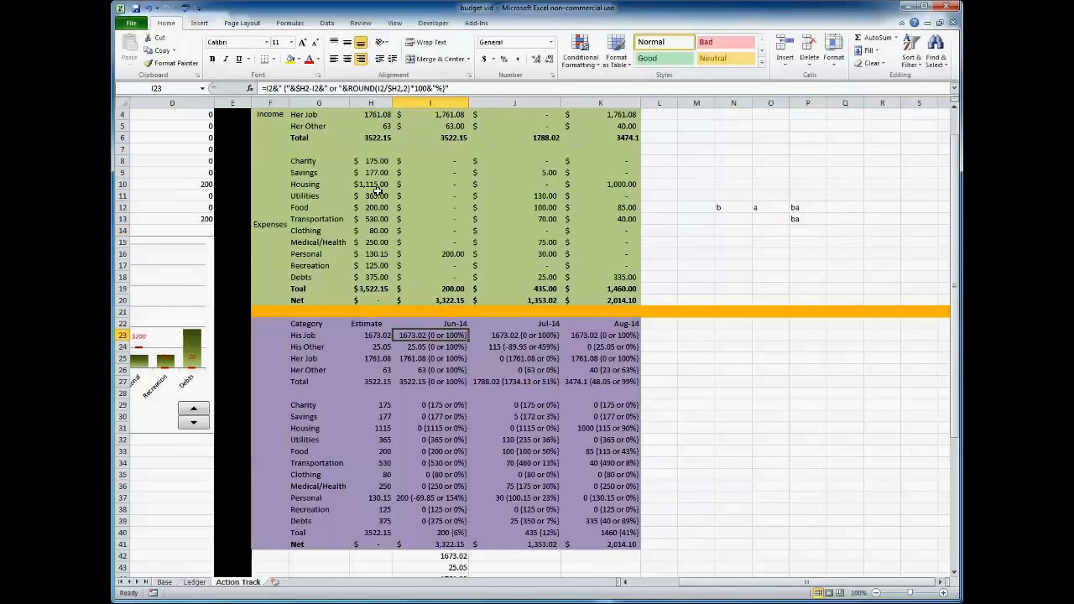
left_click(497, 85)
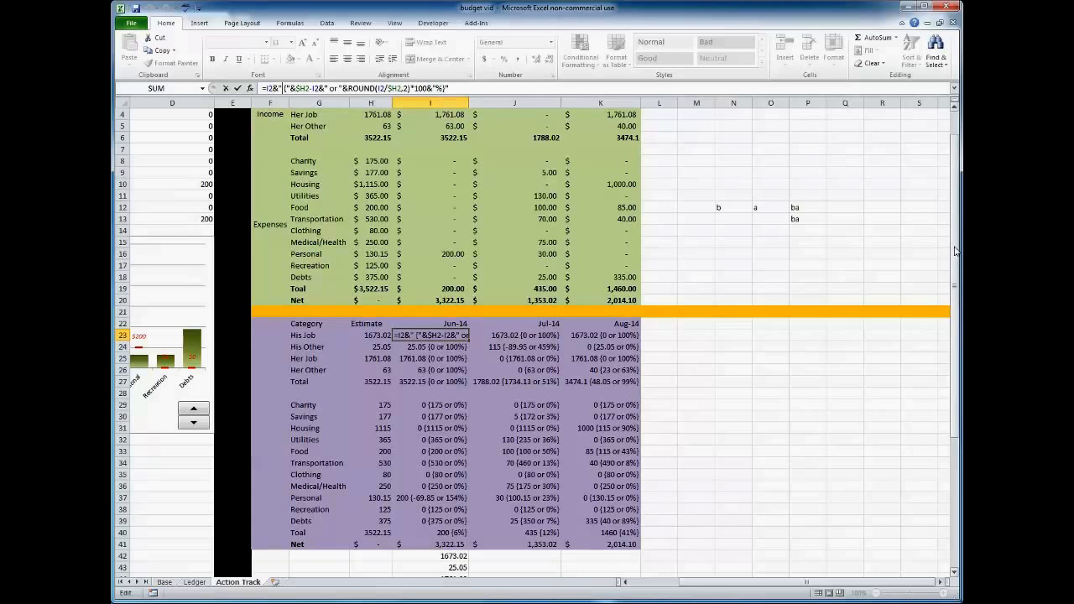
scroll(948, 244, "up", 1)
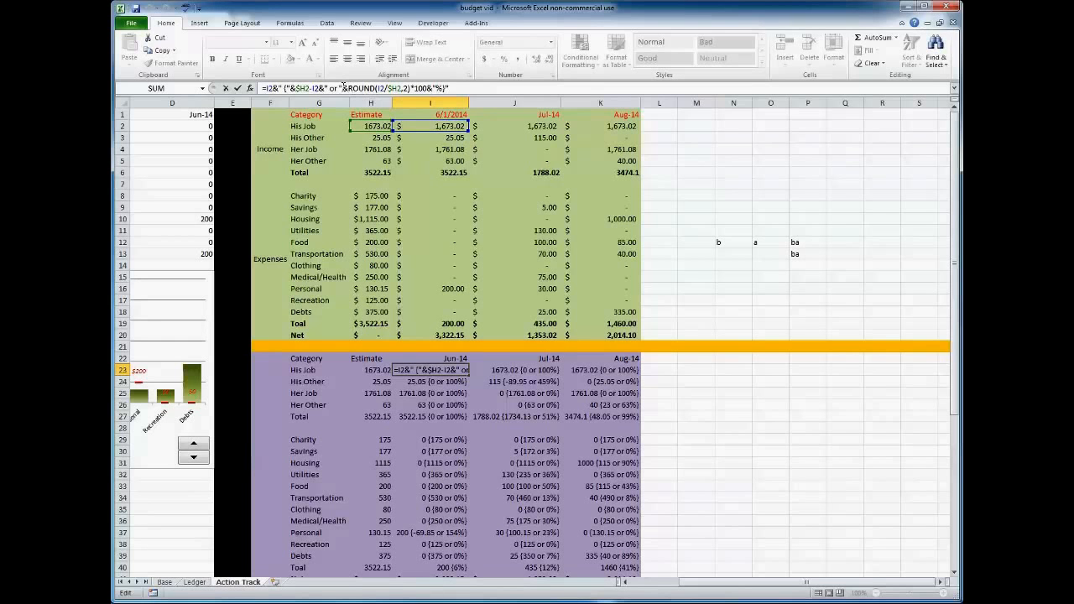
Examine the ROUND(I2/$H2,2)*100 percentage part of the I23 formula and its closing percent text.
left_click(378, 88)
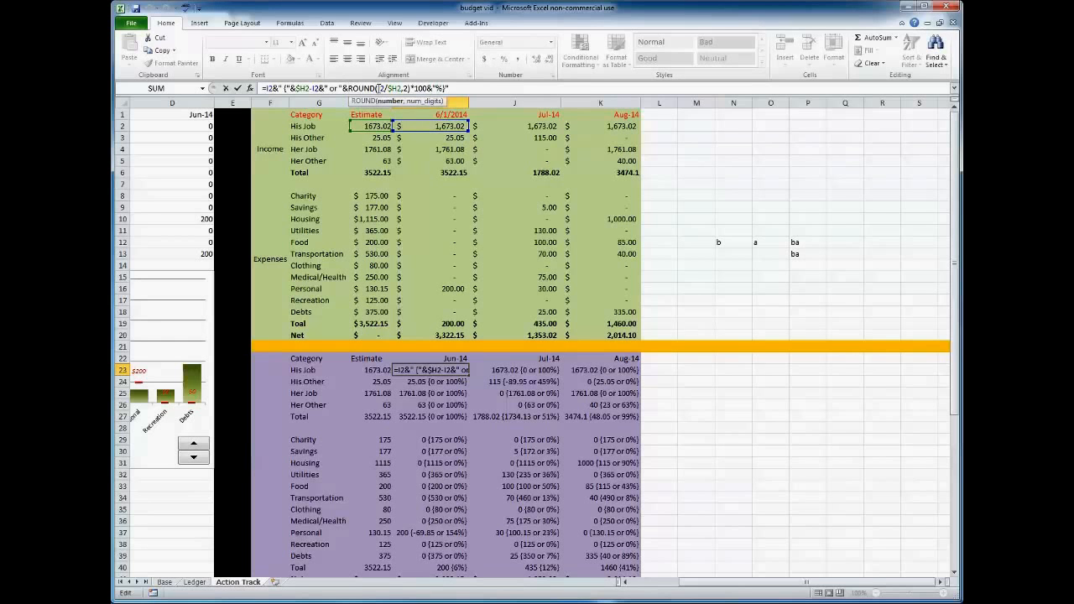
left_click_drag(378, 88, 405, 88)
left_click(404, 89)
type("2")
left_click(411, 89)
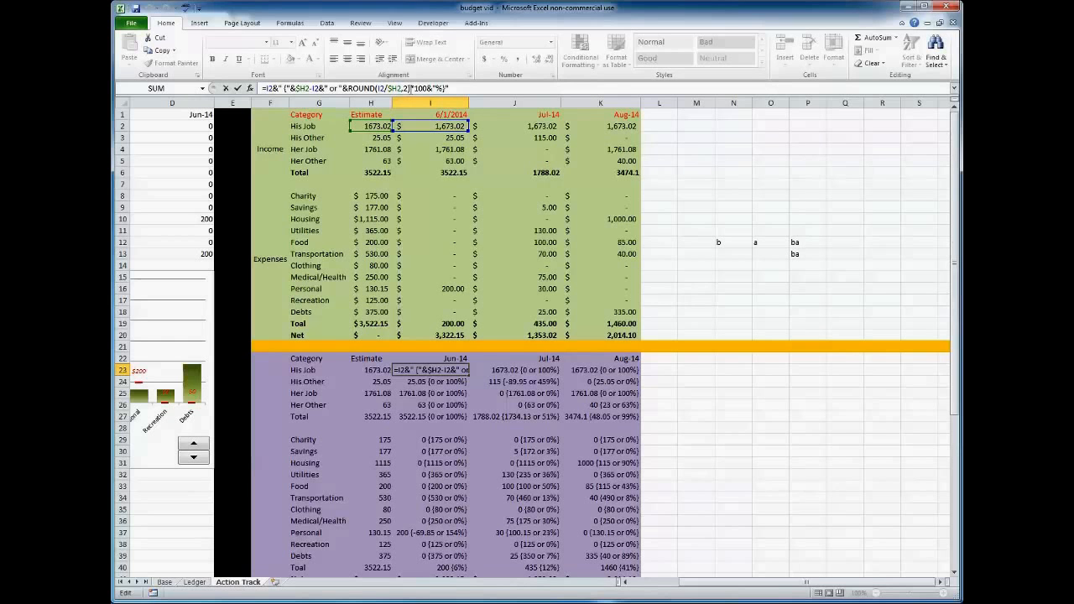
left_click_drag(411, 89, 349, 89)
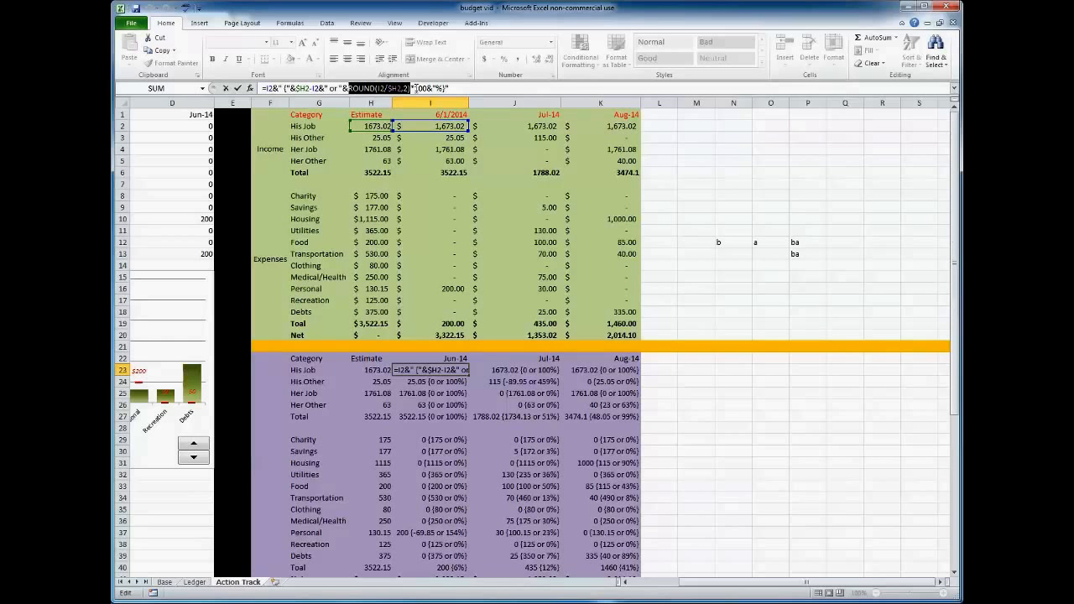
left_click(424, 89)
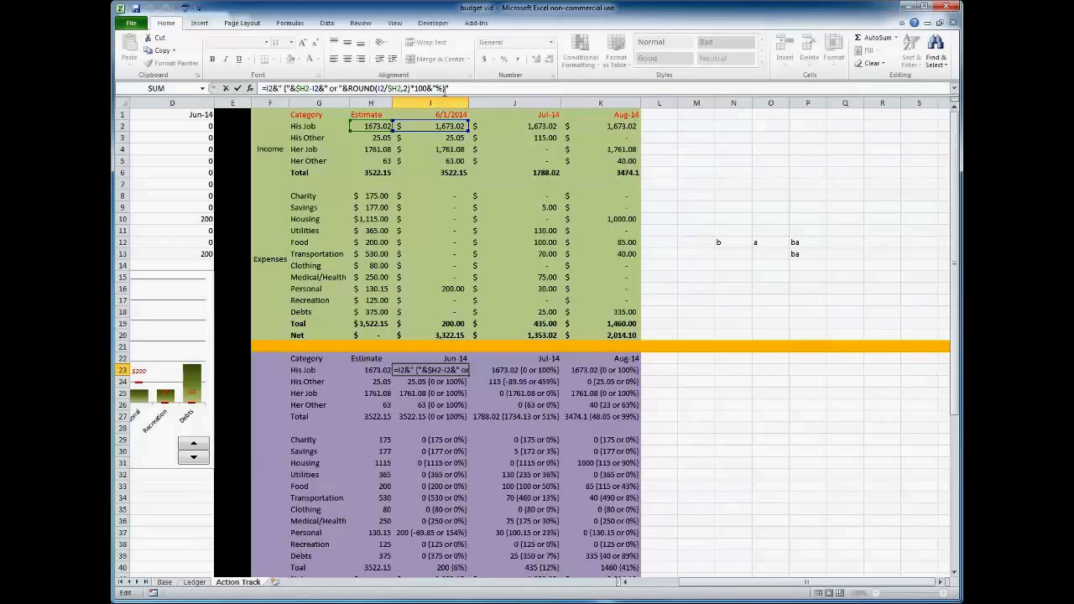
left_click(434, 88)
key("Return")
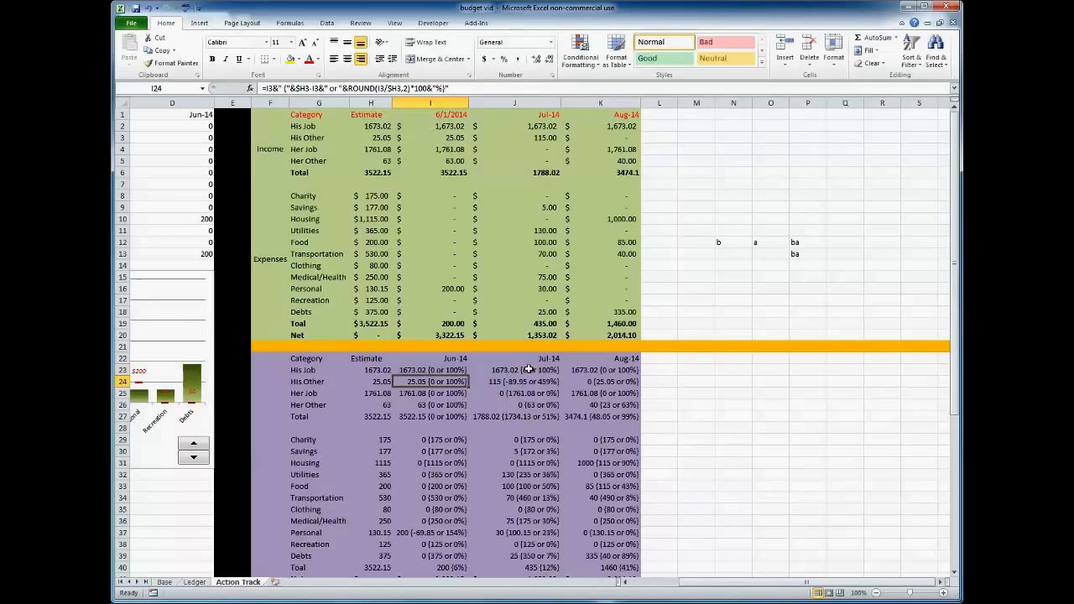
Compare the Estimate column's link to the Base sheet in H2 with the SUMIFS formulas in I2 and J2.
left_click(429, 368)
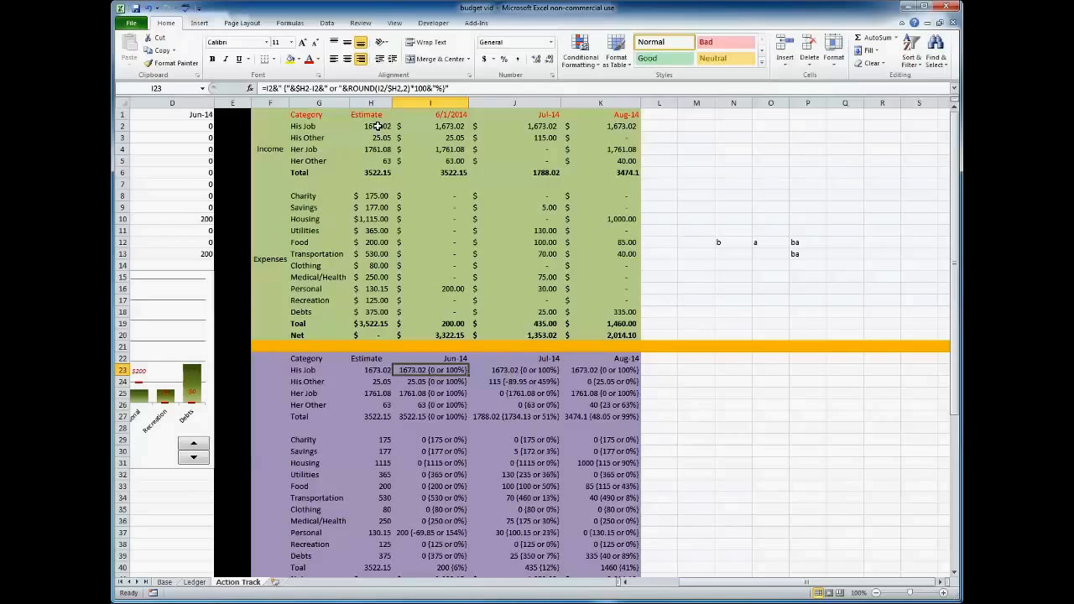
left_click_drag(377, 128, 369, 336)
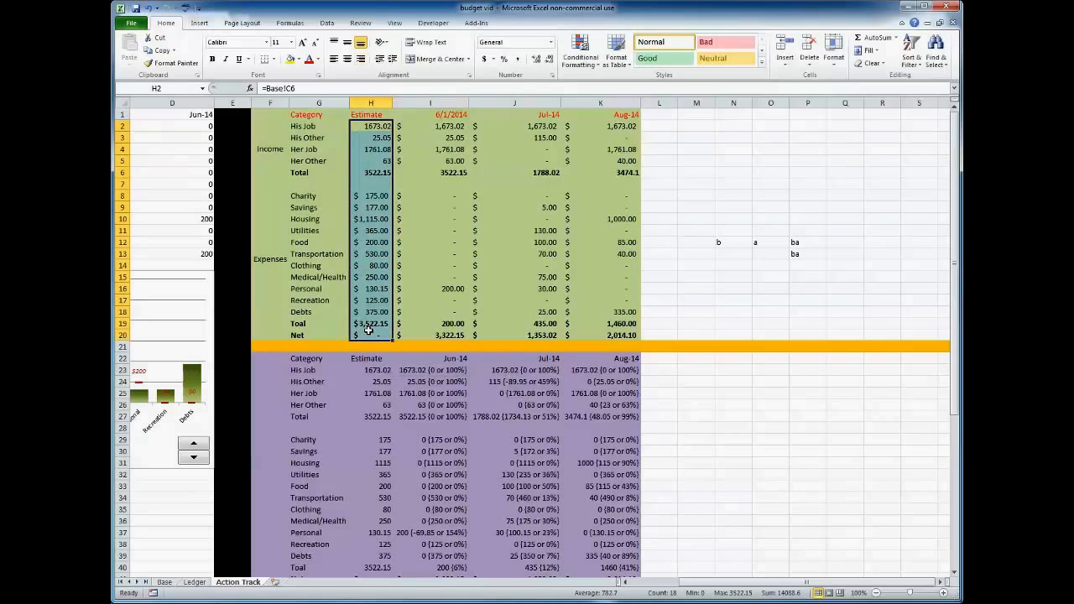
left_click(374, 127)
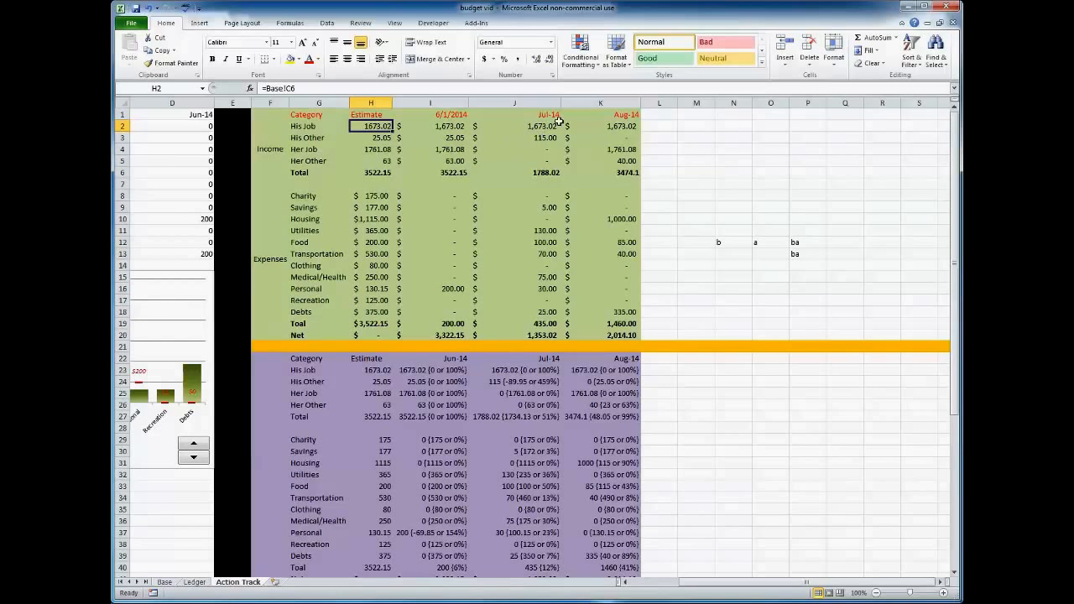
left_click(435, 126)
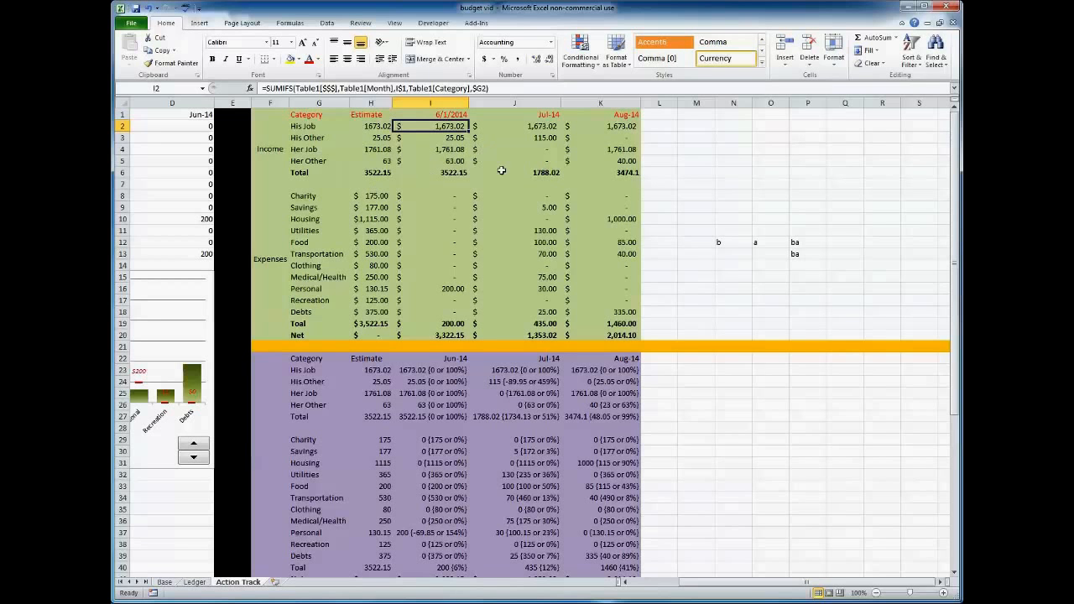
left_click(524, 125)
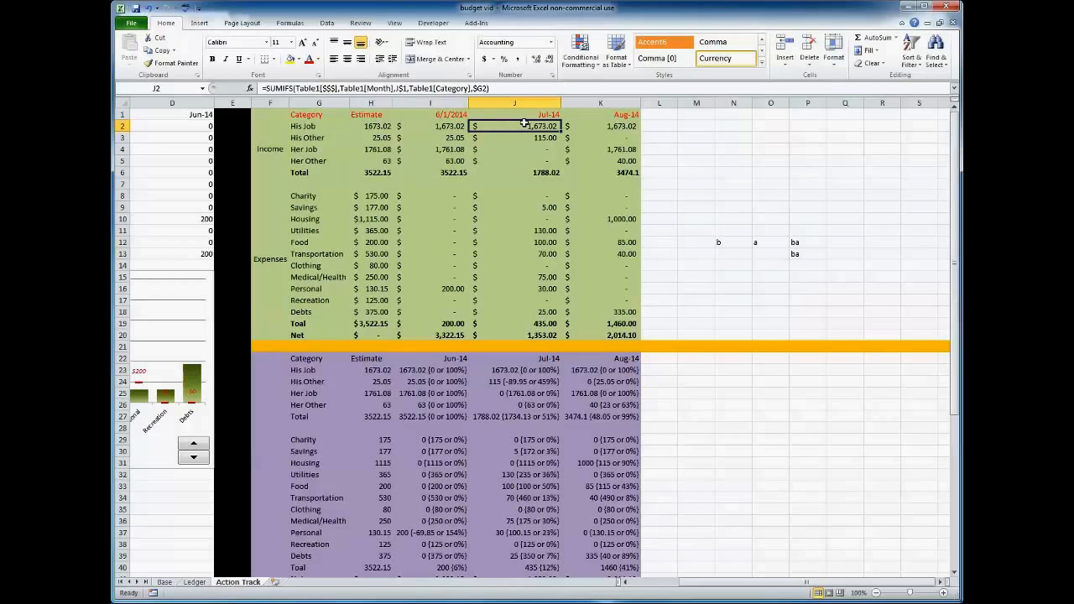
left_click(377, 125)
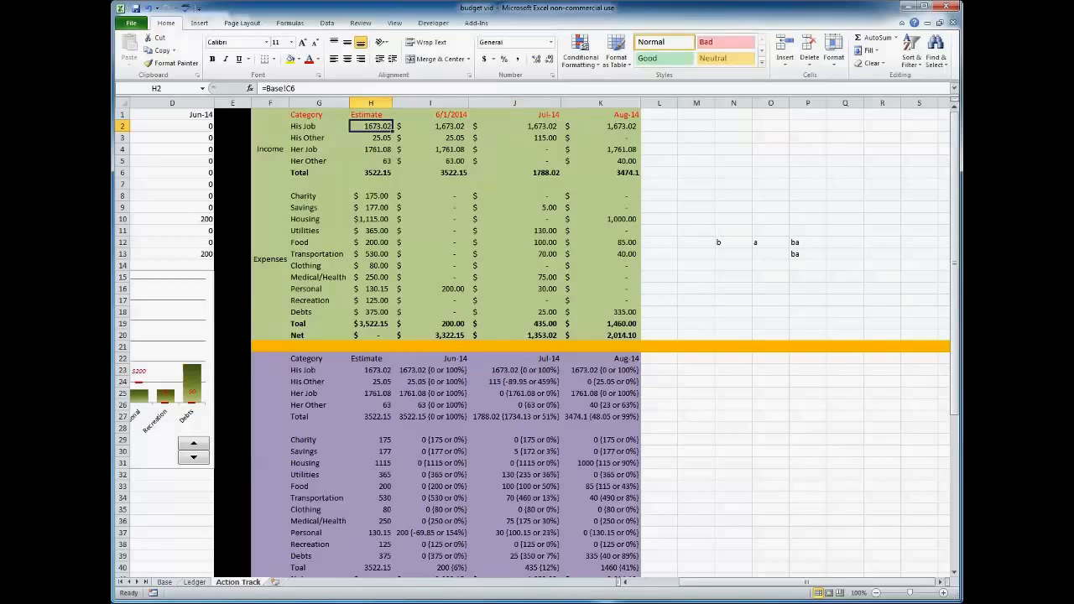
left_click(165, 582)
left_click(235, 585)
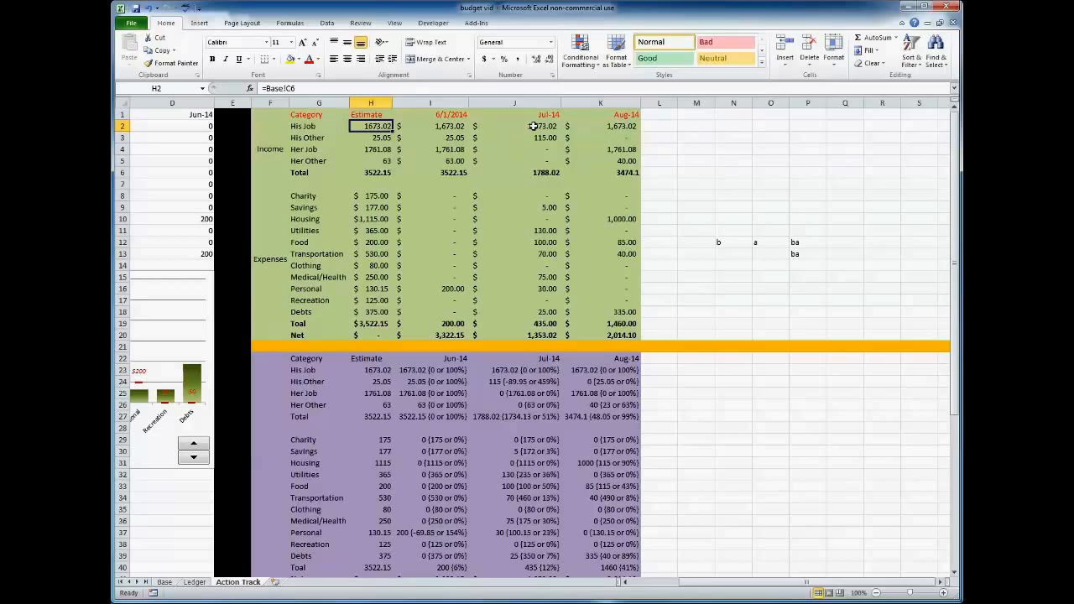
Compare the I23 formula's estimates in H1:H19 with the values listed below the comparison table in column I.
left_click(436, 373)
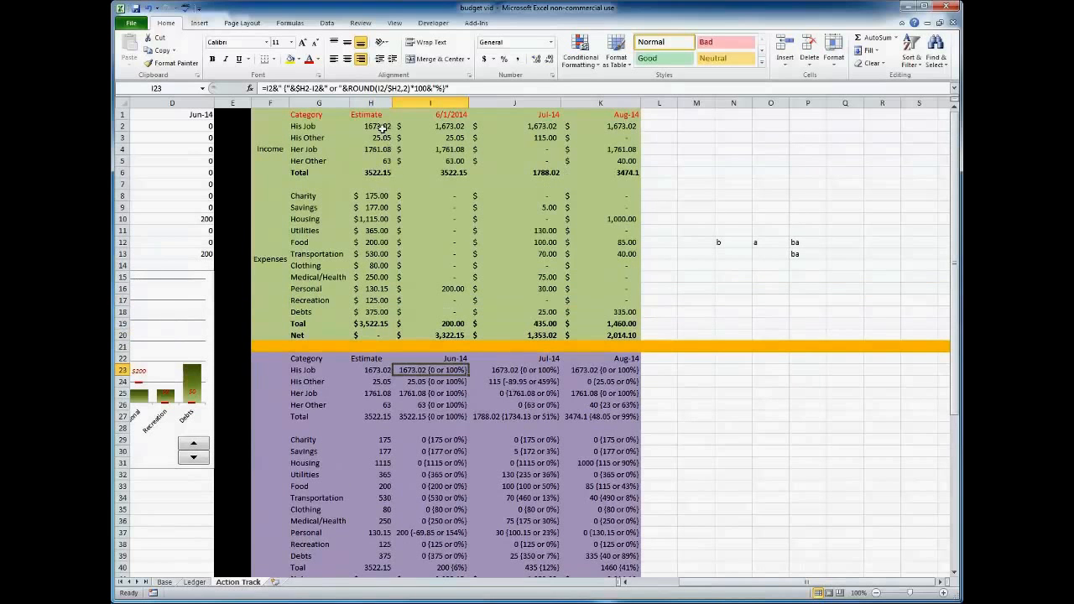
left_click_drag(373, 115, 376, 323)
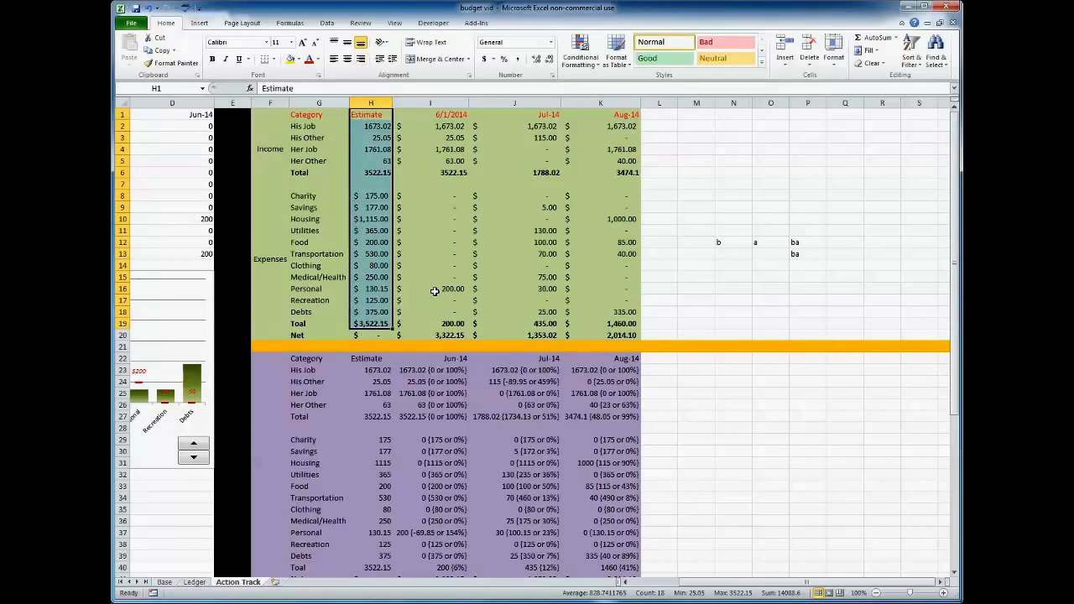
scroll(441, 373, "down", 6)
scroll(441, 372, "down", 1)
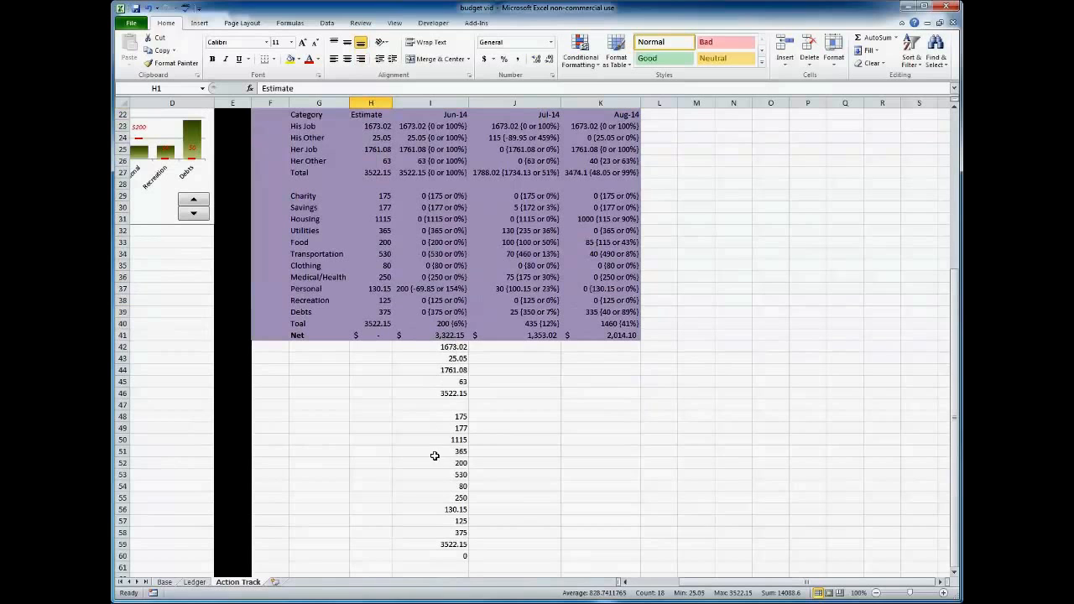
scroll(450, 404, "up", 3)
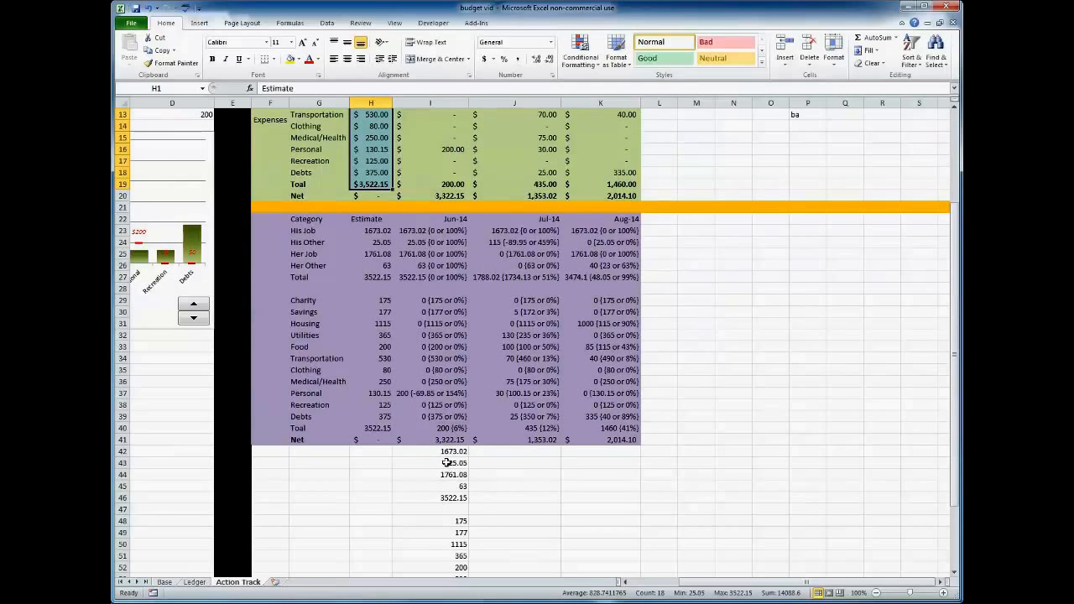
scroll(455, 326, "up", 4)
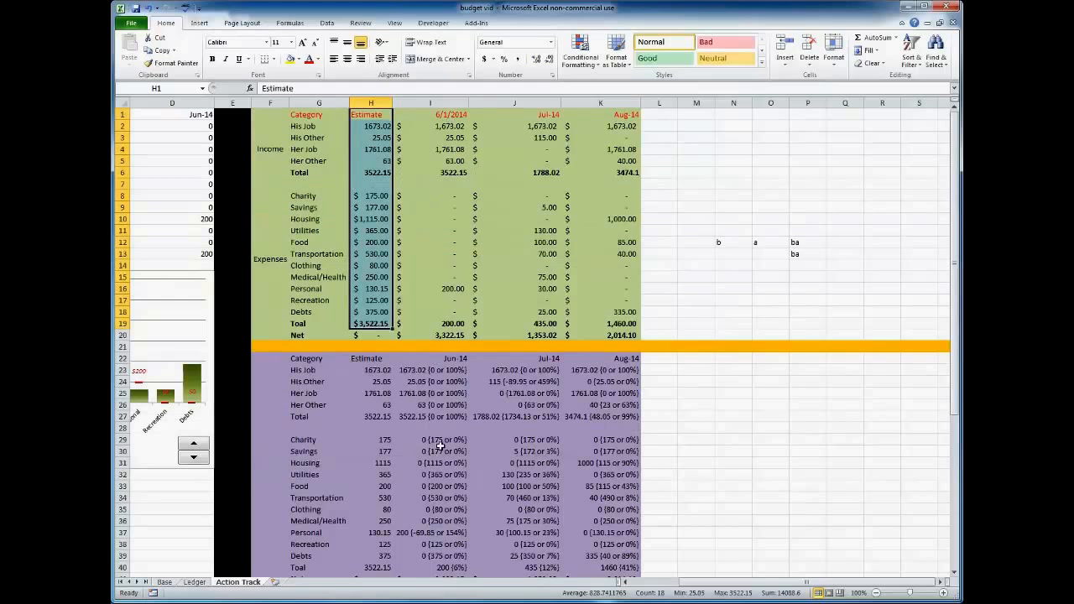
Try replacing the $H2 reference in the I23 formula's difference part with I42.
left_click(434, 370)
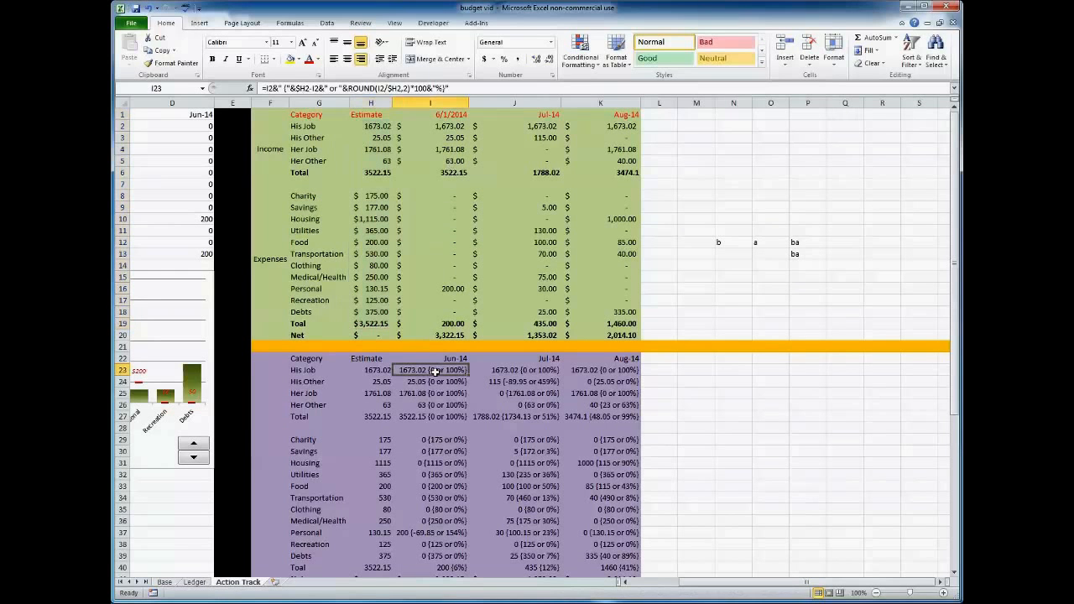
left_click(462, 87)
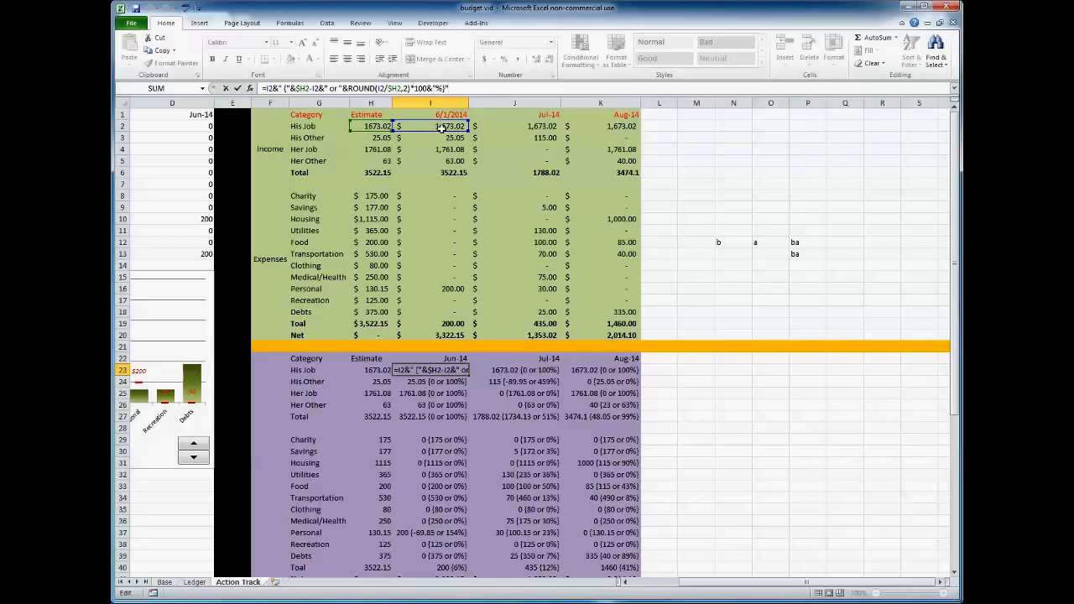
left_click_drag(310, 88, 295, 88)
key("Delete")
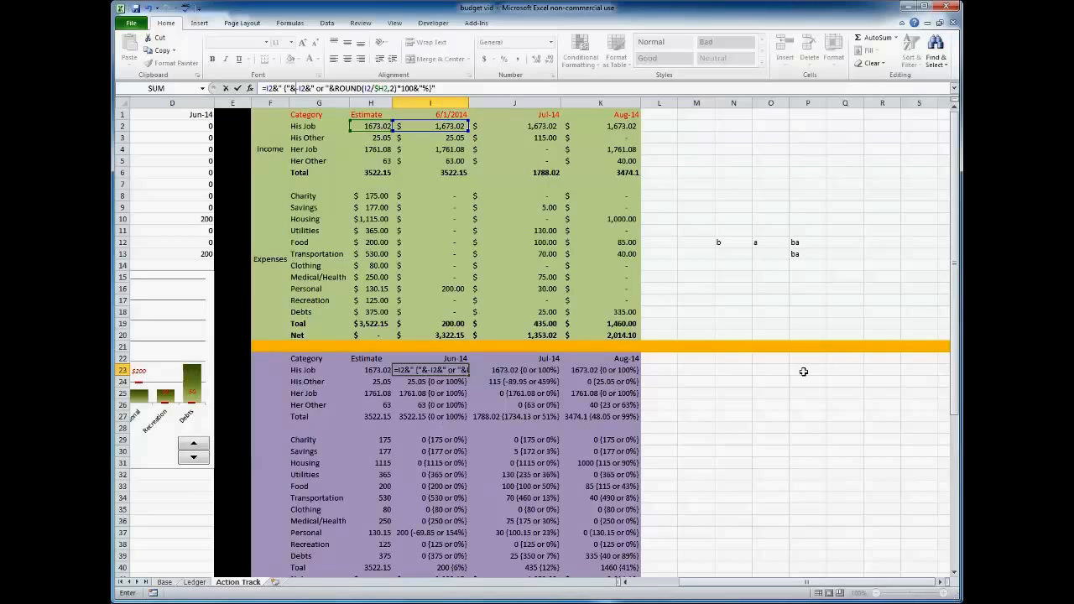
scroll(831, 359, "down", 4)
left_click(446, 461)
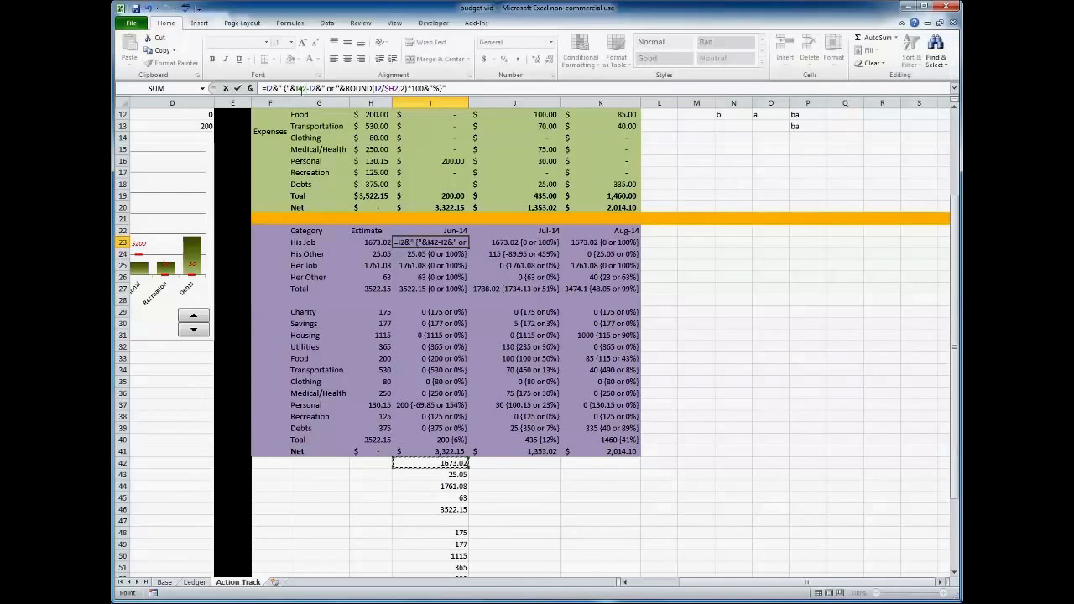
key("Escape")
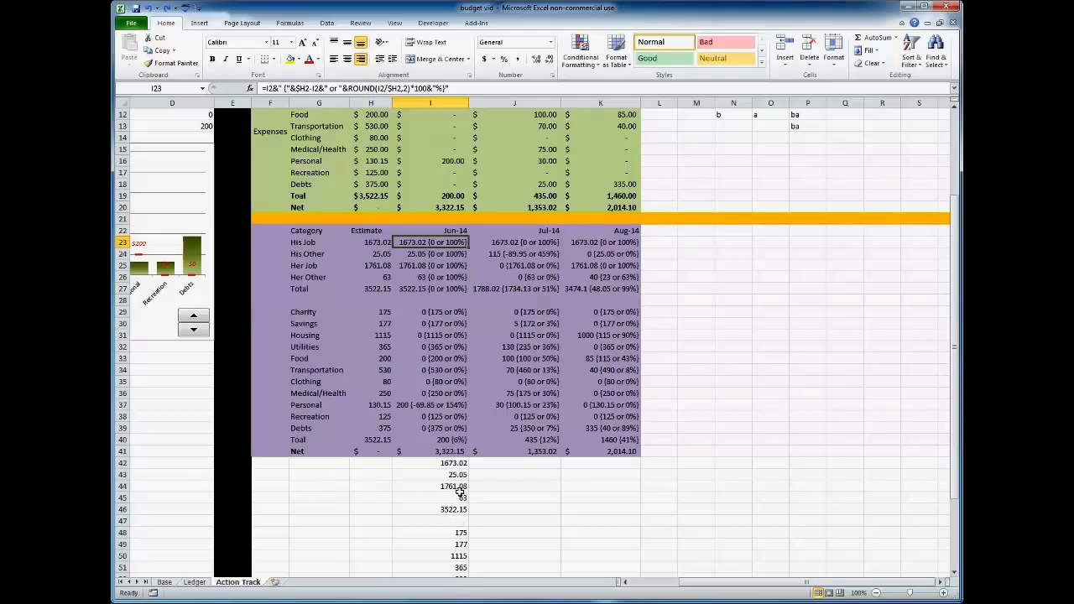
Clear the sample letters and their joining formulas from the range N11:P14.
scroll(456, 470, "down", 5)
scroll(454, 453, "down", 1)
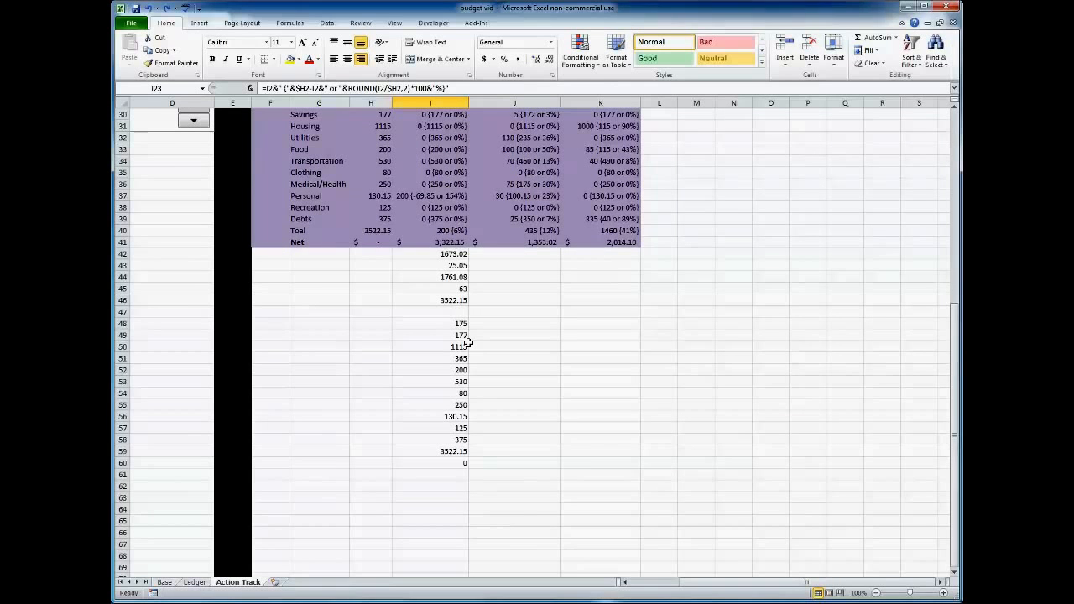
scroll(468, 343, "up", 9)
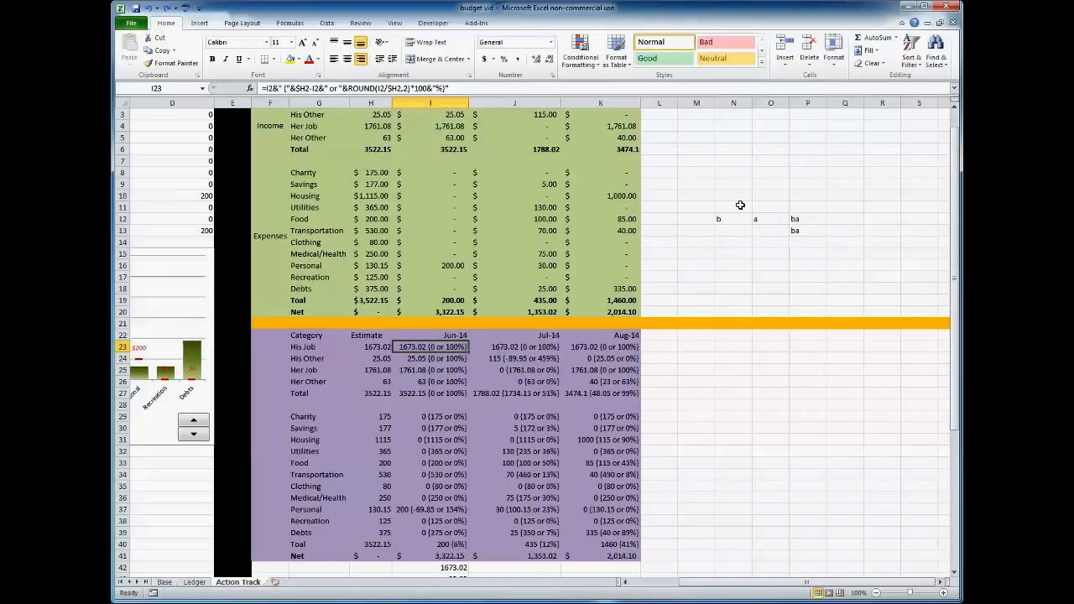
left_click_drag(741, 208, 802, 242)
key("Delete")
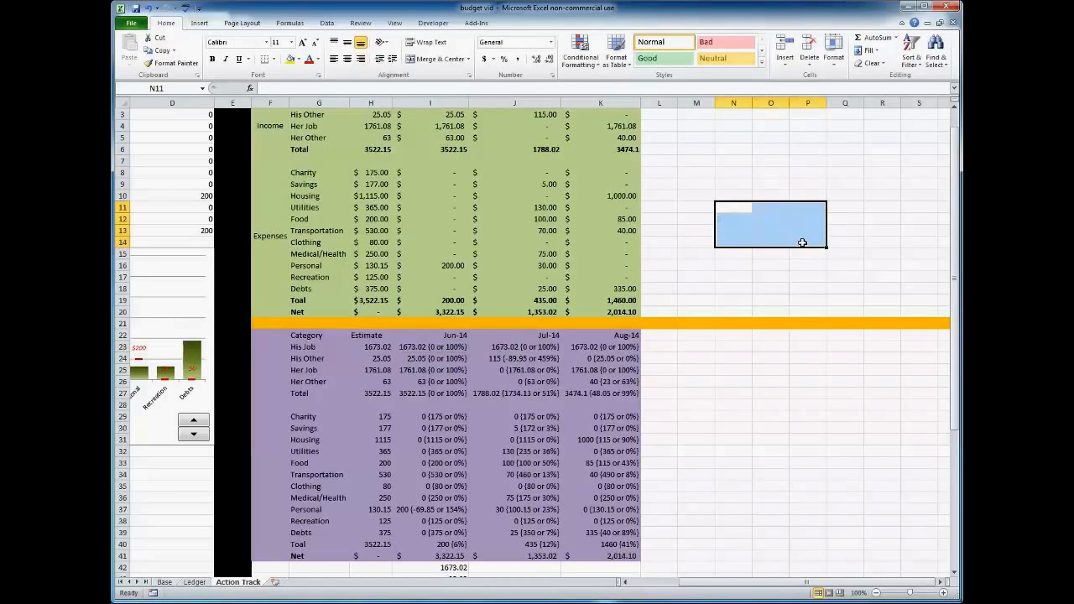
Switch the expense forecast chart's month to Jul-14, back to Jun-14, and forward to Aug-14.
scroll(751, 587, "up", 1)
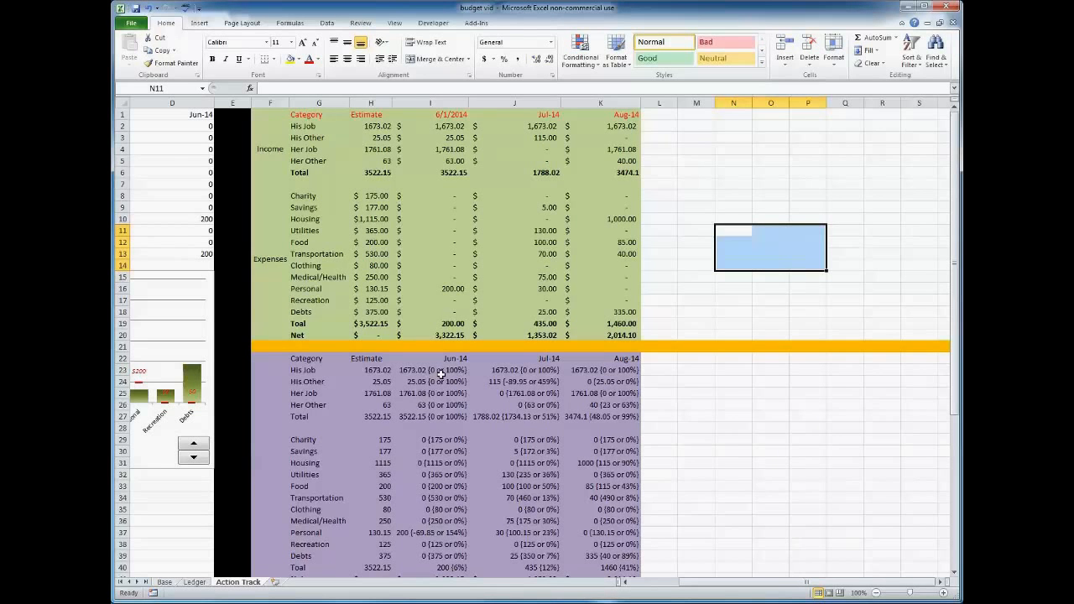
left_click_drag(694, 584, 644, 584)
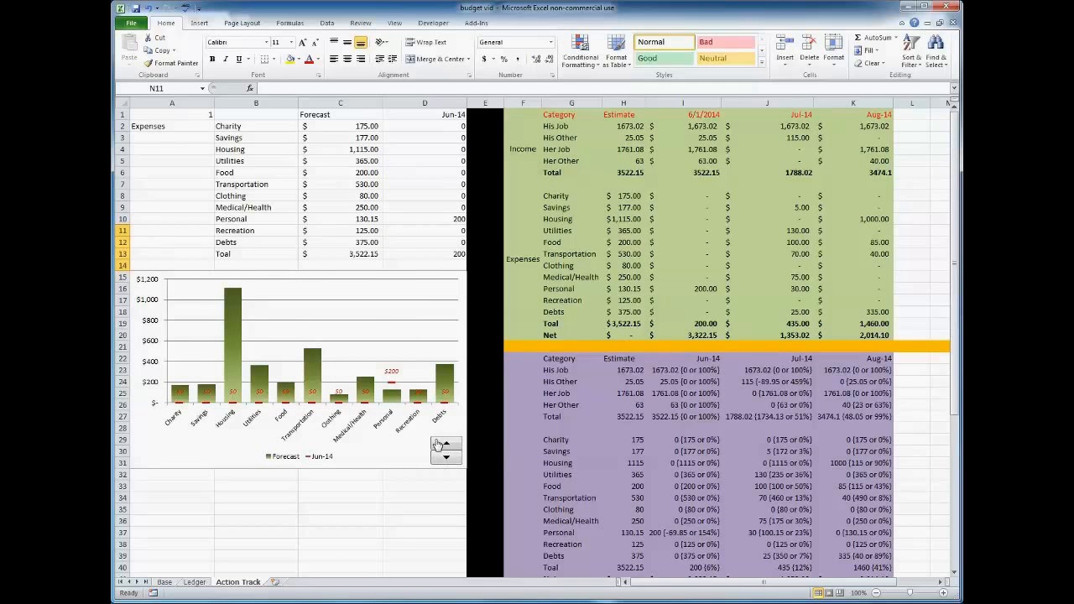
left_click(444, 443)
mouse_move(235, 310)
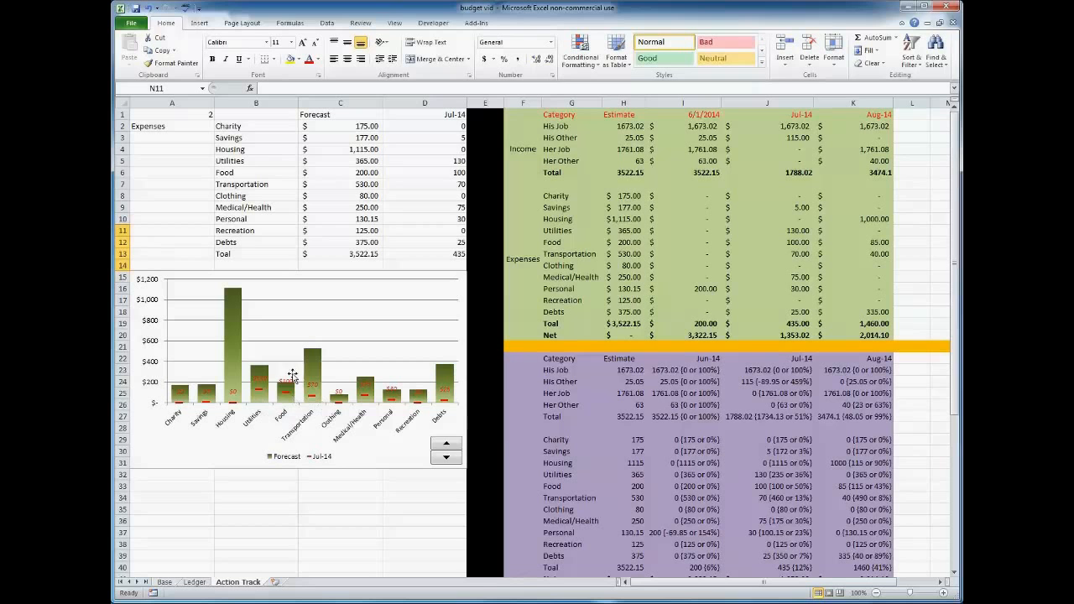
left_click(447, 457)
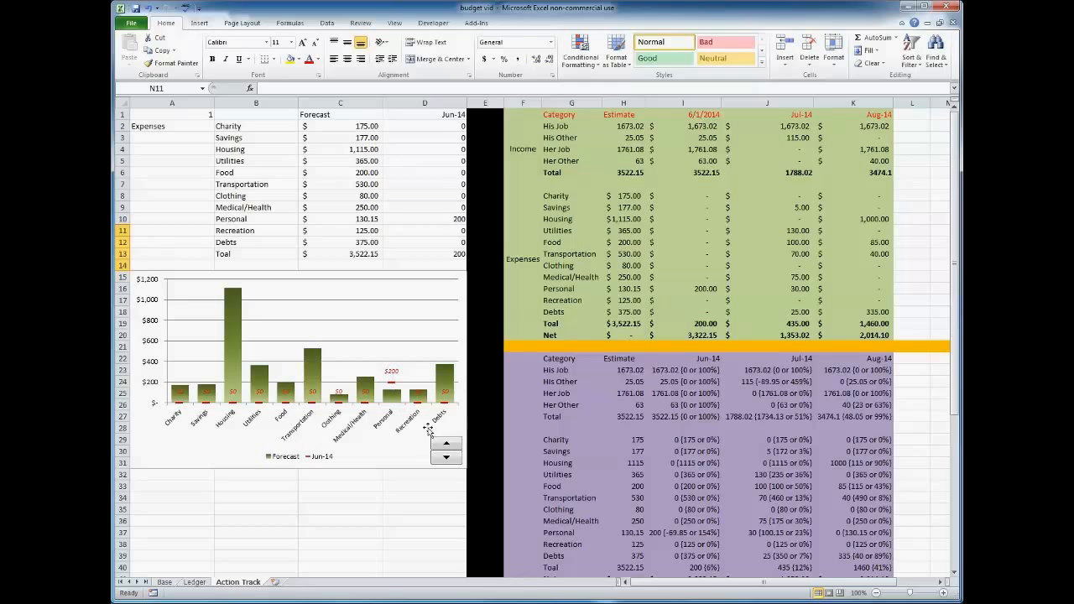
left_click(449, 444)
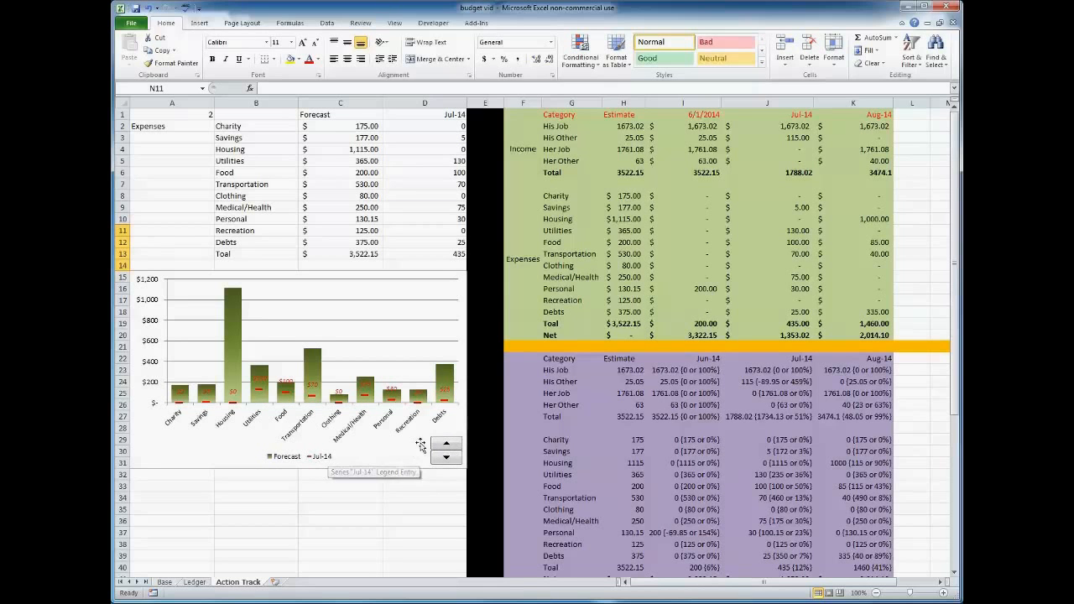
left_click(447, 444)
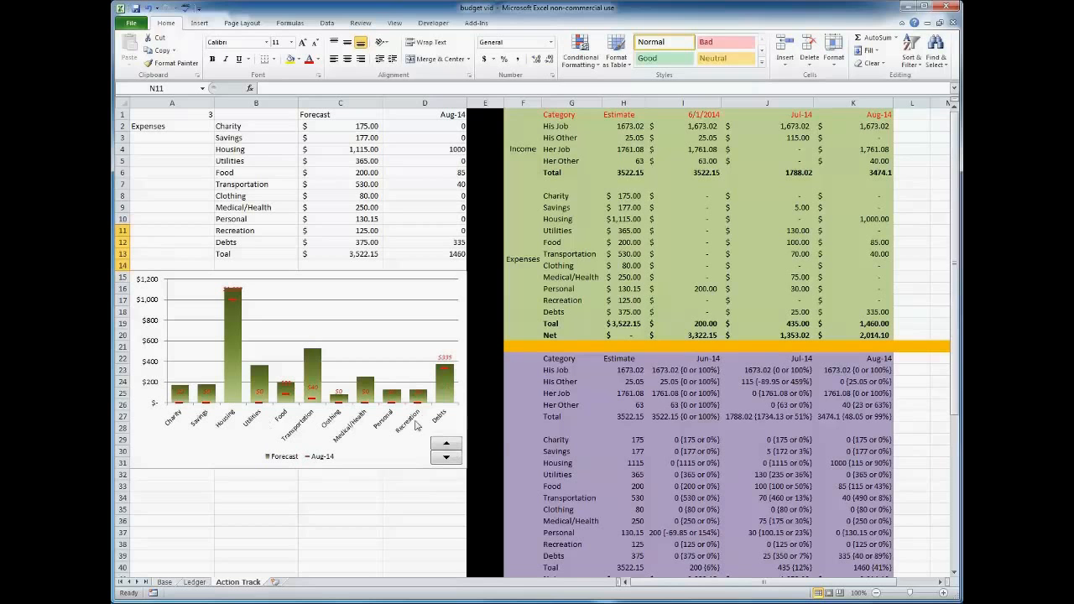